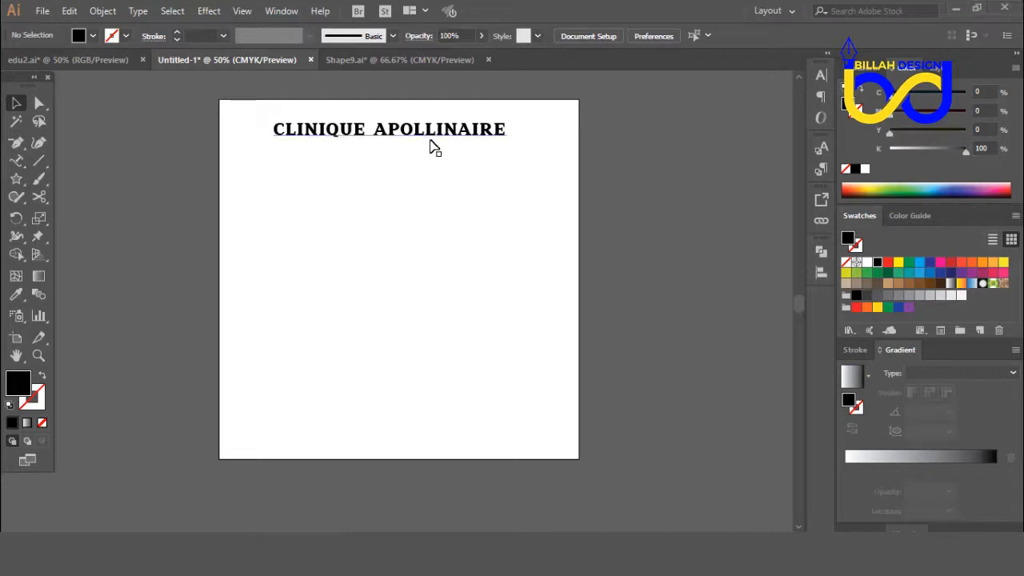
Step: Move the CLINIQUE APOLLINAIRE text slightly down and to the right on the artboard
left_click_drag(425, 142, 449, 169)
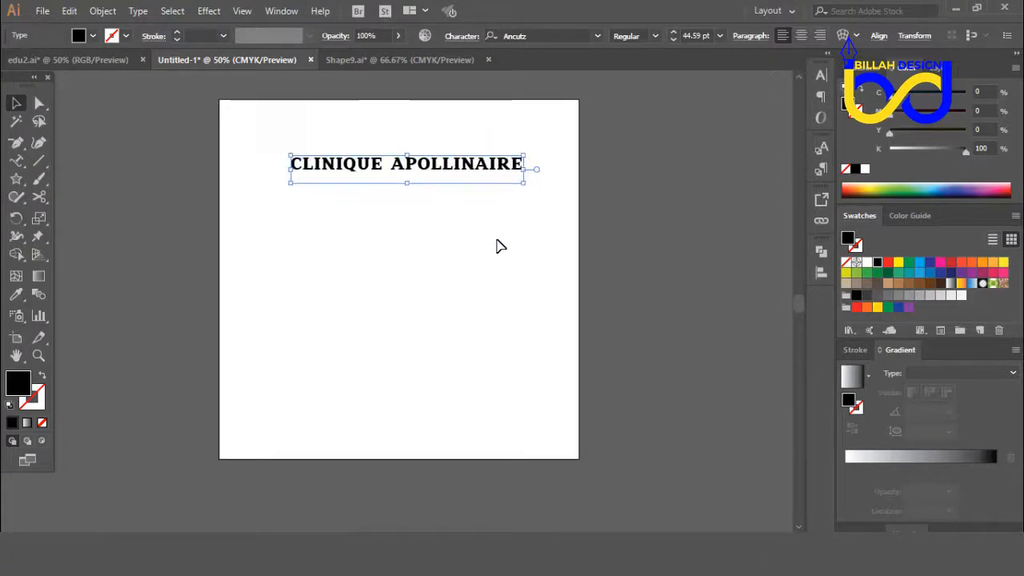
left_click(496, 246)
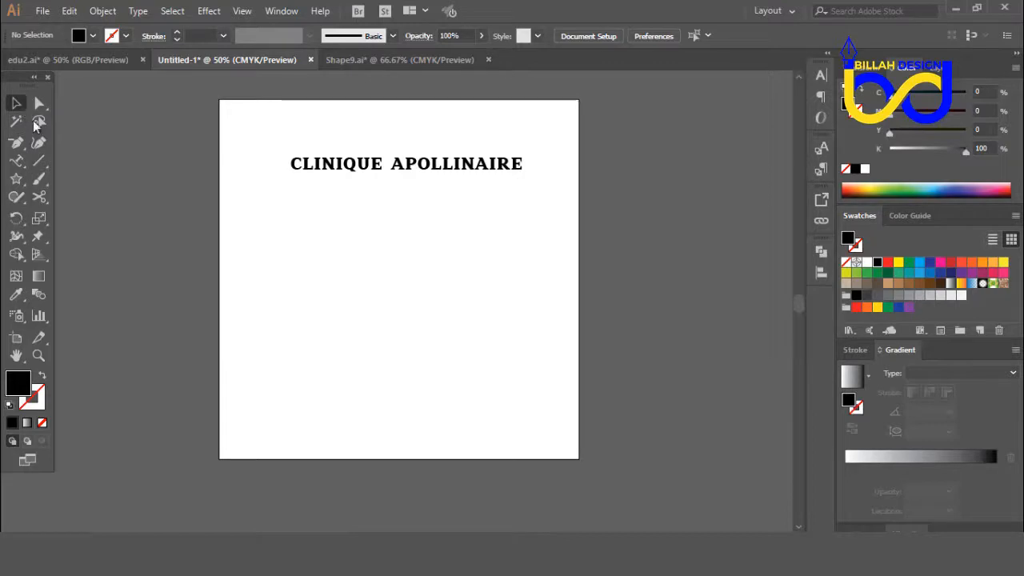
Step: Draw a black circle with the Ellipse tool in the middle of the artboard, below the text
left_click_drag(16, 178, 64, 216)
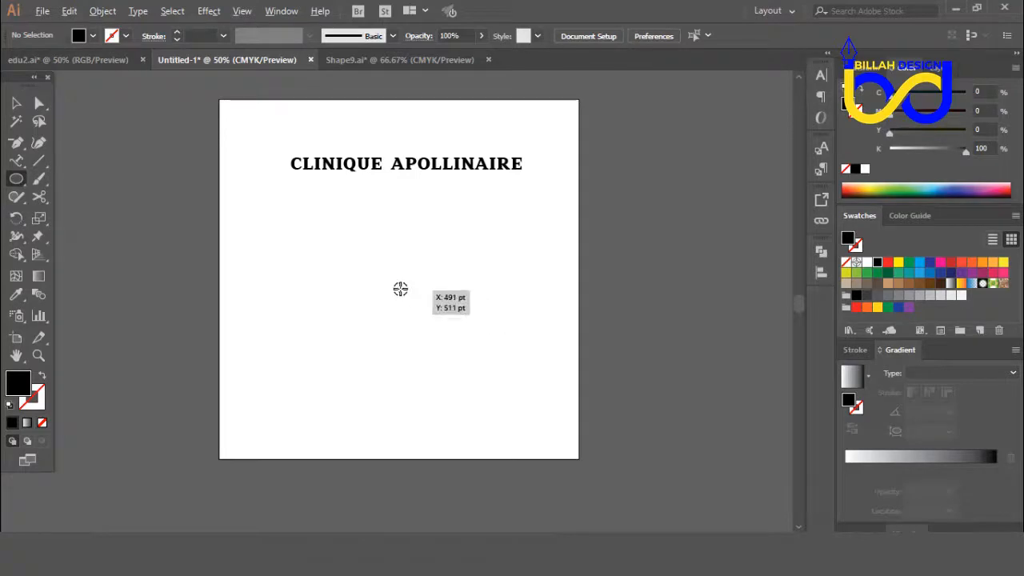
left_click_drag(399, 288, 471, 362)
left_click(16, 103)
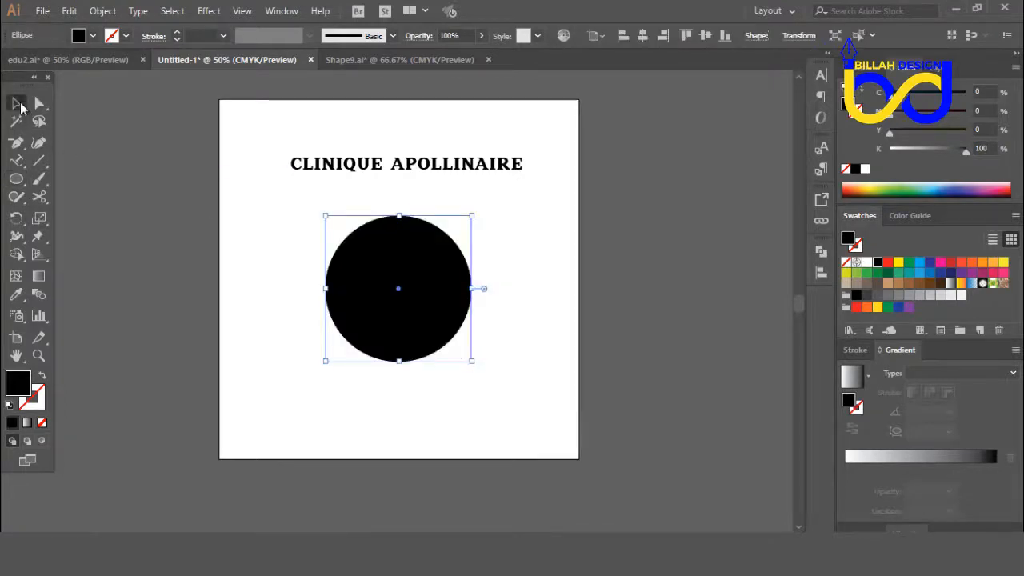
left_click(451, 414)
left_click(439, 318)
left_click(542, 382)
left_click_drag(524, 339, 555, 354)
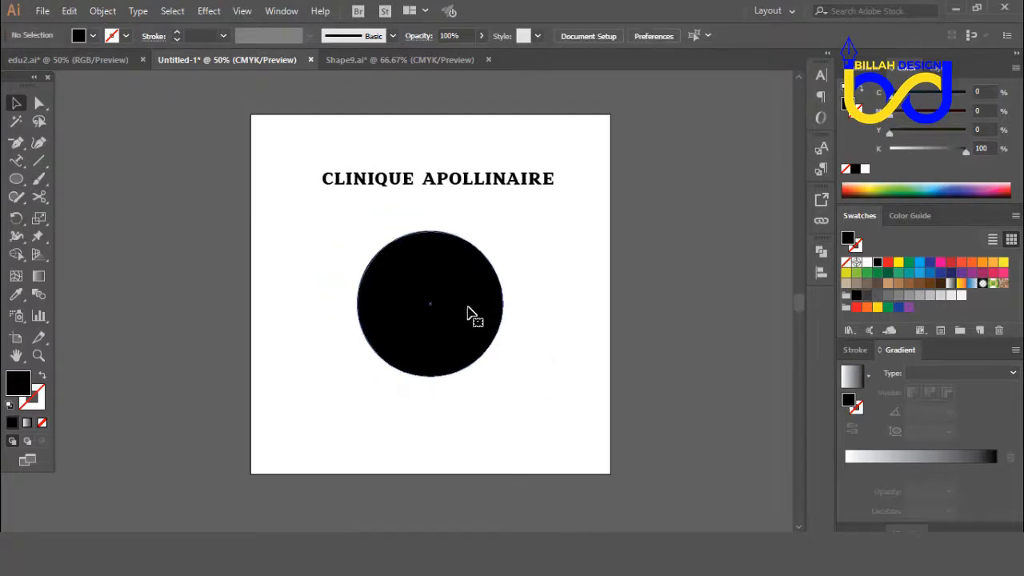
left_click(471, 313)
left_click(550, 327)
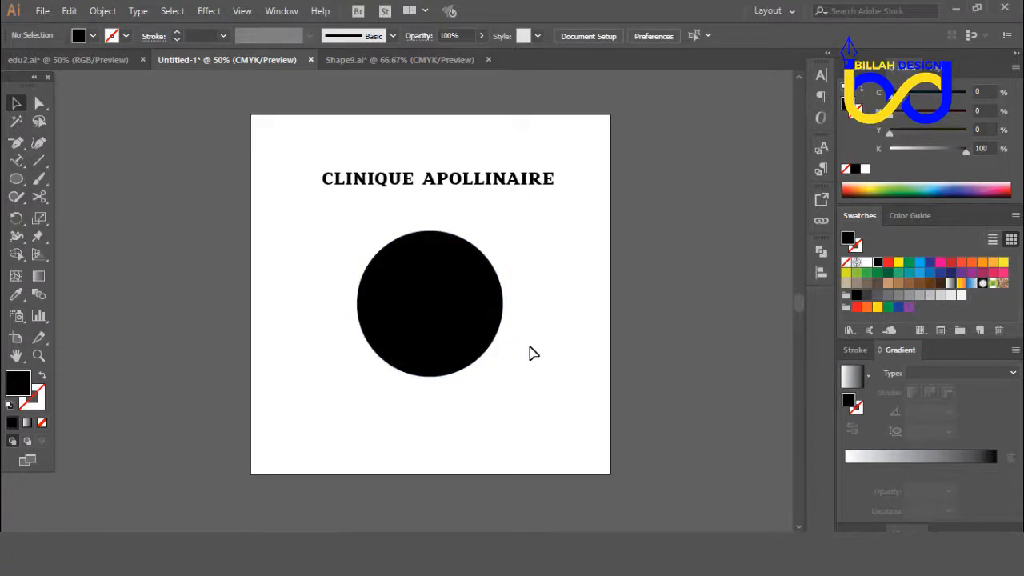
left_click(464, 278)
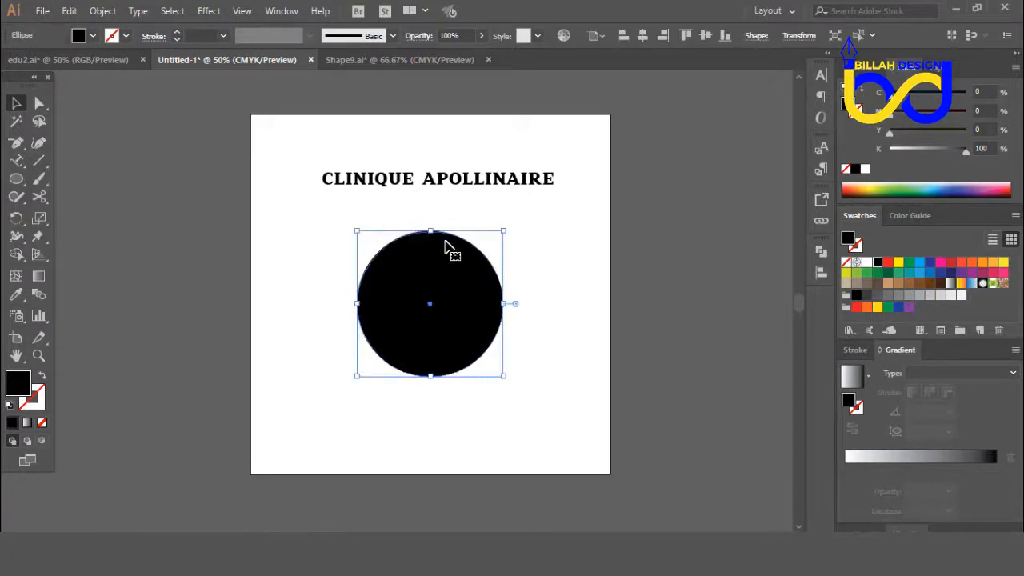
left_click(565, 319)
left_click(504, 306)
left_click(557, 309)
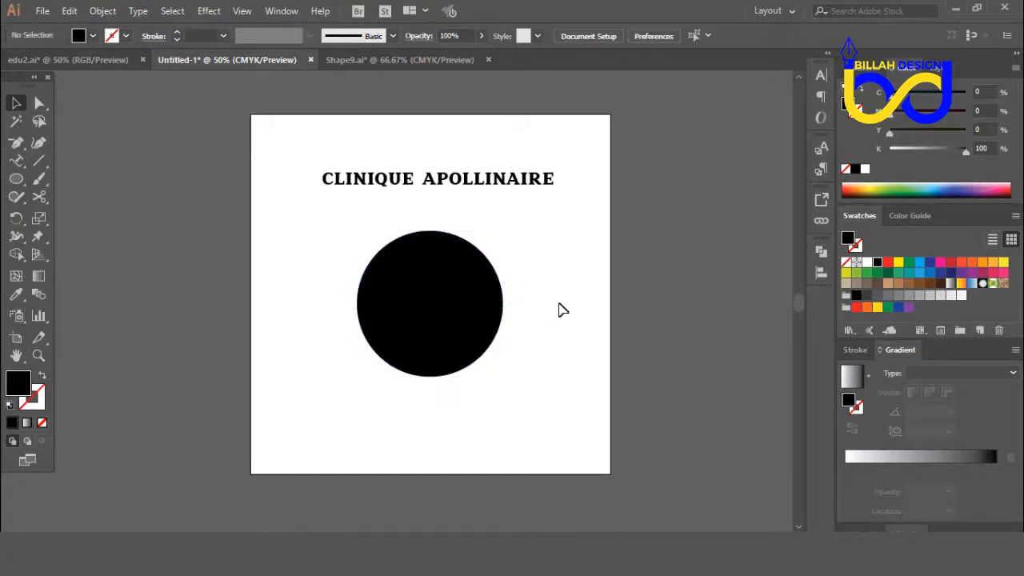
Step: Start the Zig Zag distort effect on the black circle and turn on its preview
left_click(454, 288)
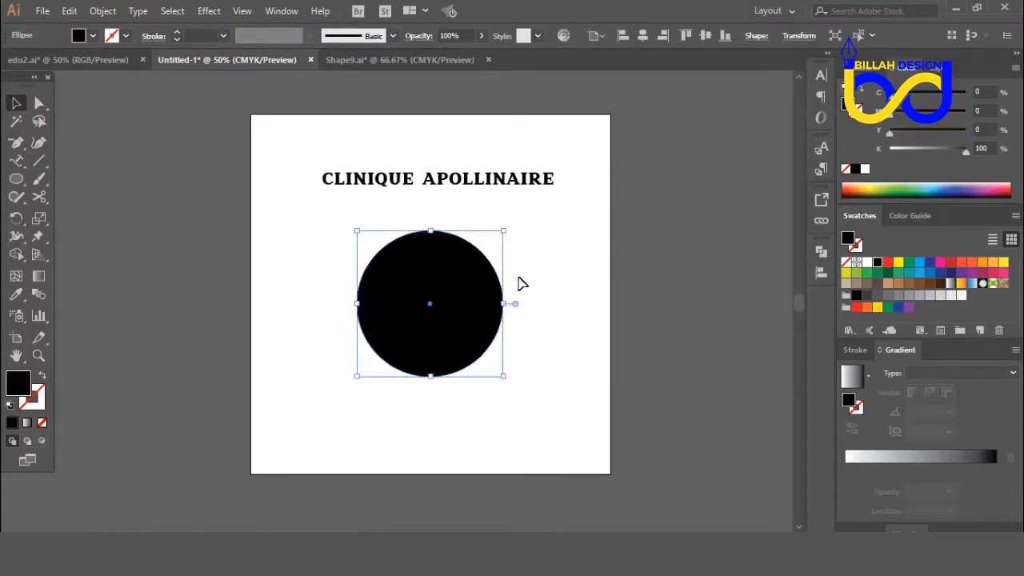
left_click(208, 11)
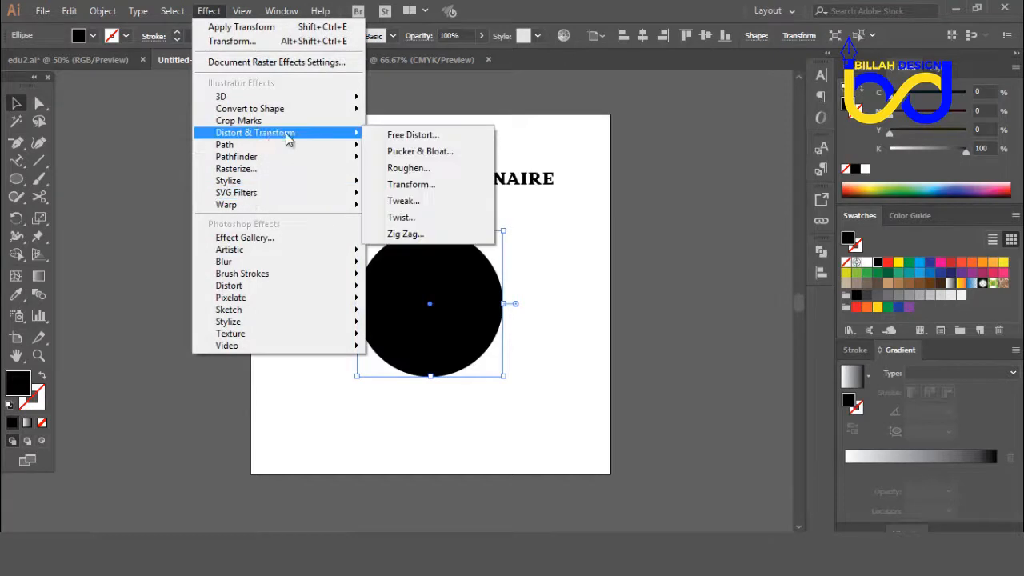
mouse_move(256, 136)
left_click(411, 184)
left_click(411, 237)
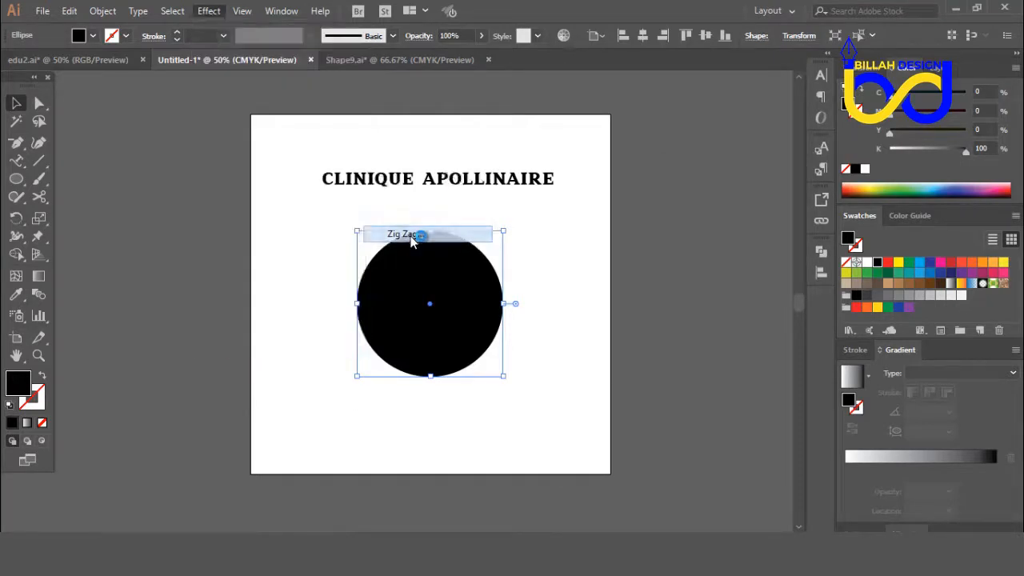
left_click_drag(492, 102, 737, 133)
left_click(628, 323)
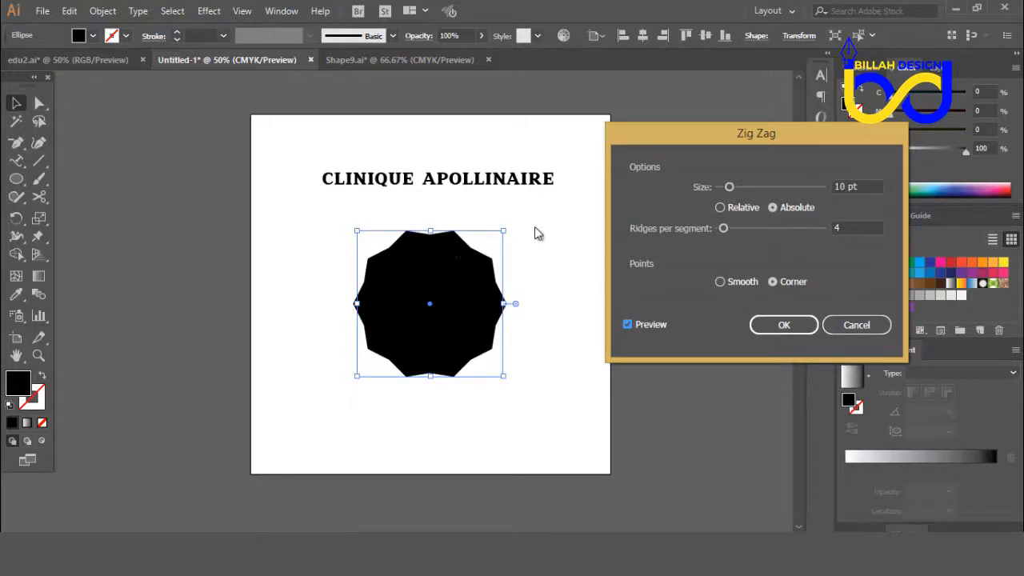
Step: Try Zig Zag sizes from 7 to 23 pt, set 10 pt again, and compare Relative with Absolute sizing
left_click(865, 186)
key("Down")
key("Down")
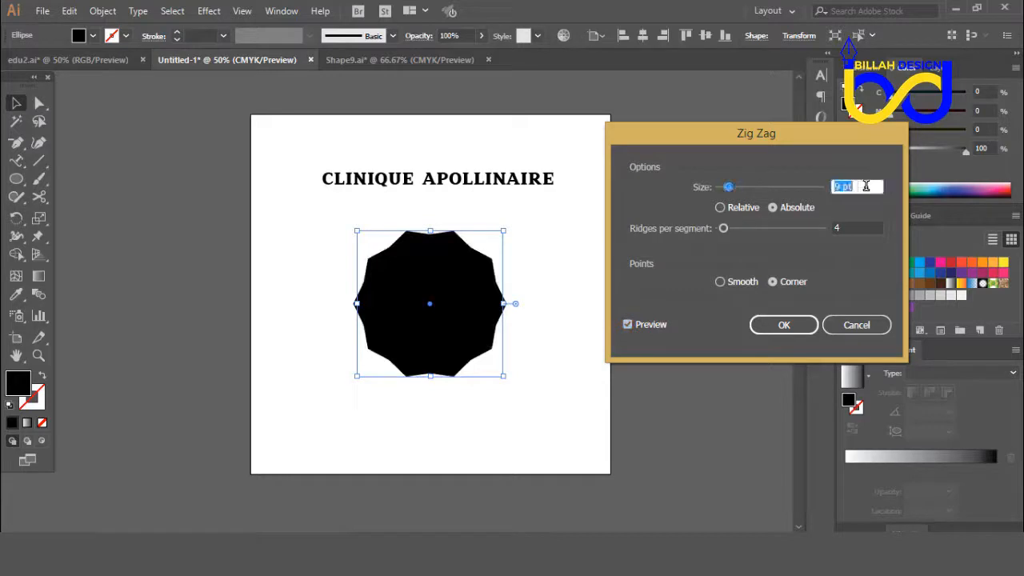
key("Up")
key("Up")
key("Up")
key("Up")
key("Up")
key("Up")
key("Up")
key("Up")
key("Up")
key("Up")
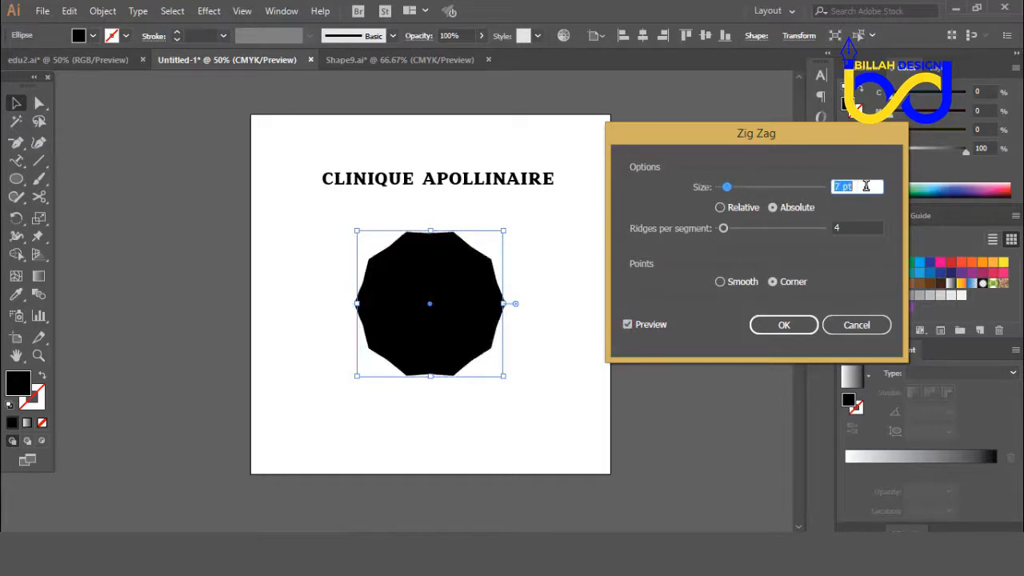
key("Up")
key("Up")
key("Up")
key("Up")
key("Up")
key("Up")
key("Up")
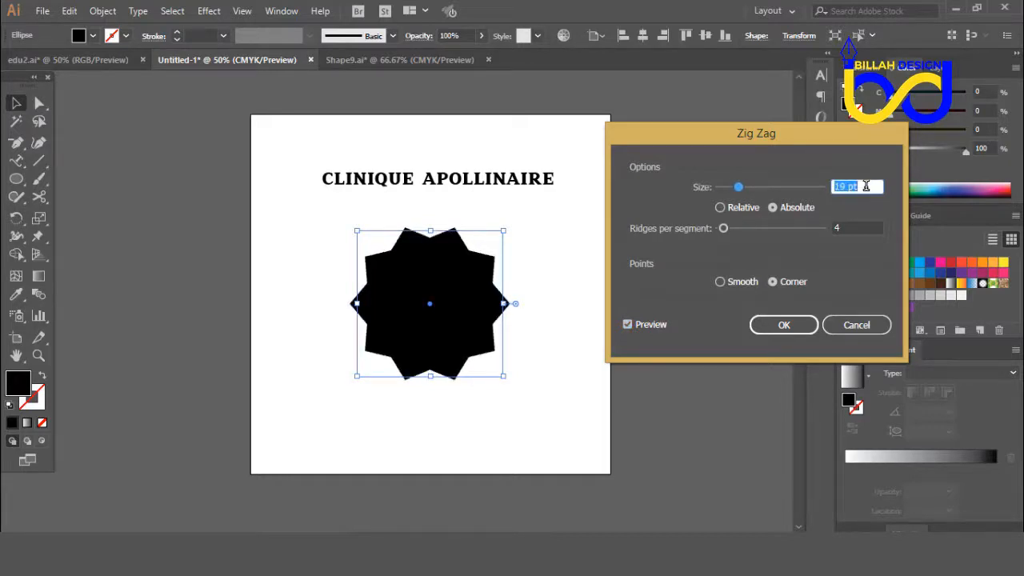
key("Down")
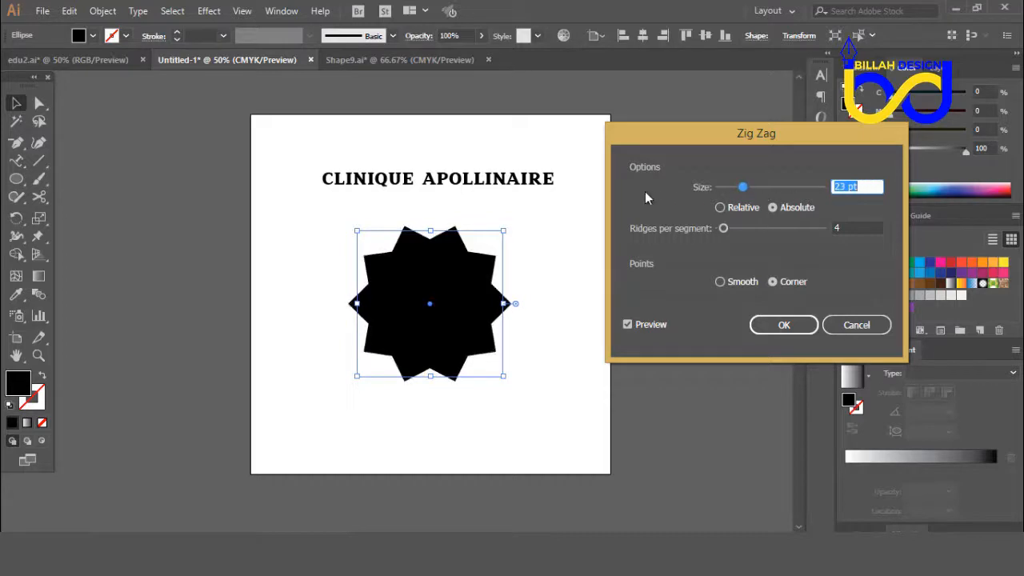
key("Down")
key("Down")
key("Down")
key("Down")
key("Down")
key("Down")
key("Down")
key("Down")
key("Down")
key("Down")
key("Down")
key("Down")
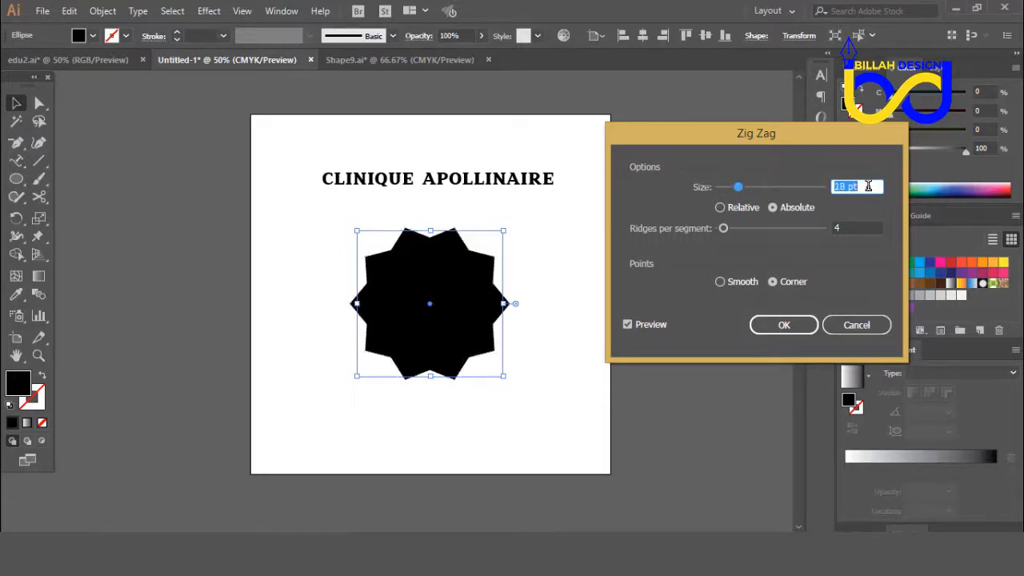
key("Down")
key("Down")
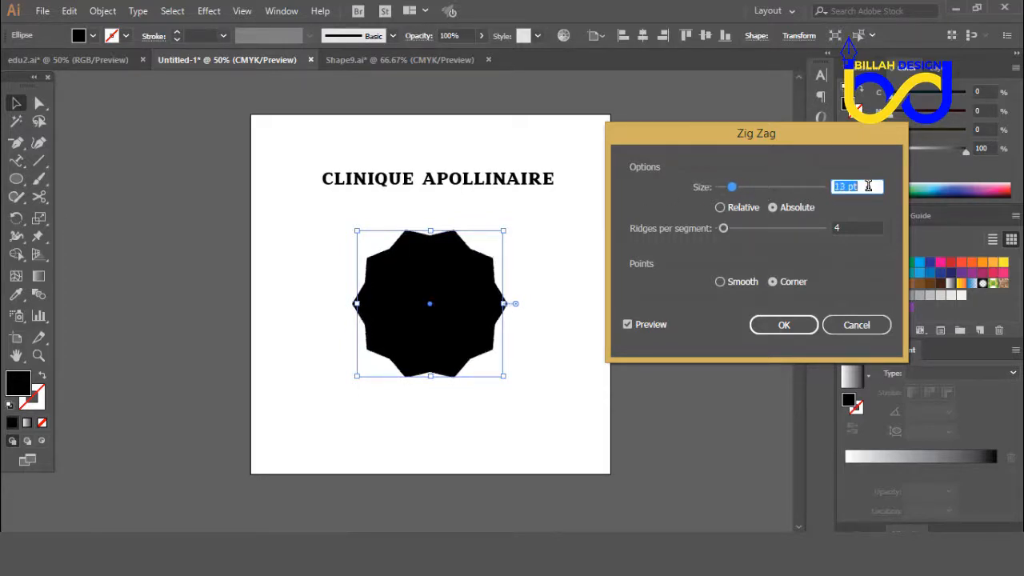
key("Up")
key("Up")
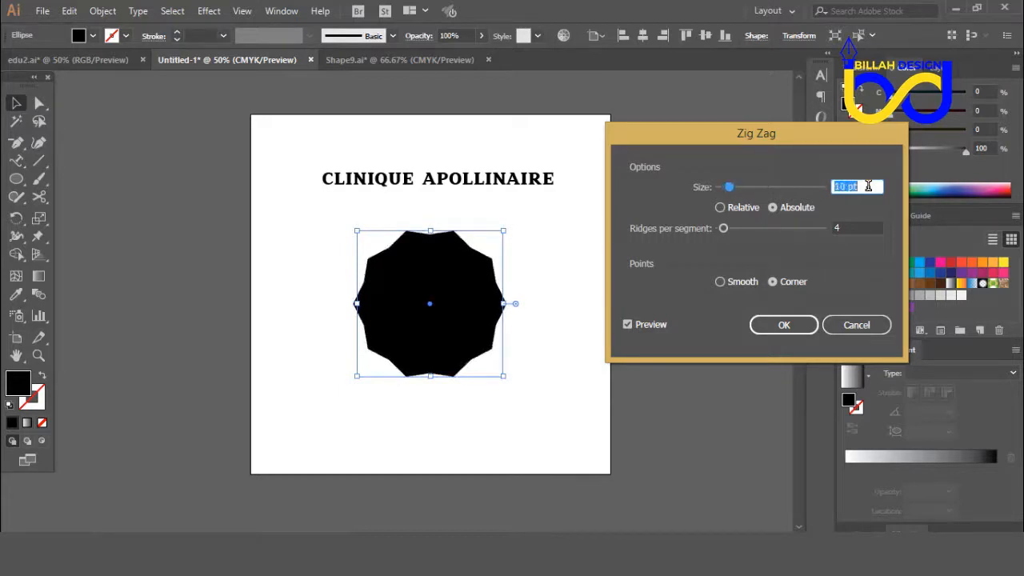
left_click(720, 207)
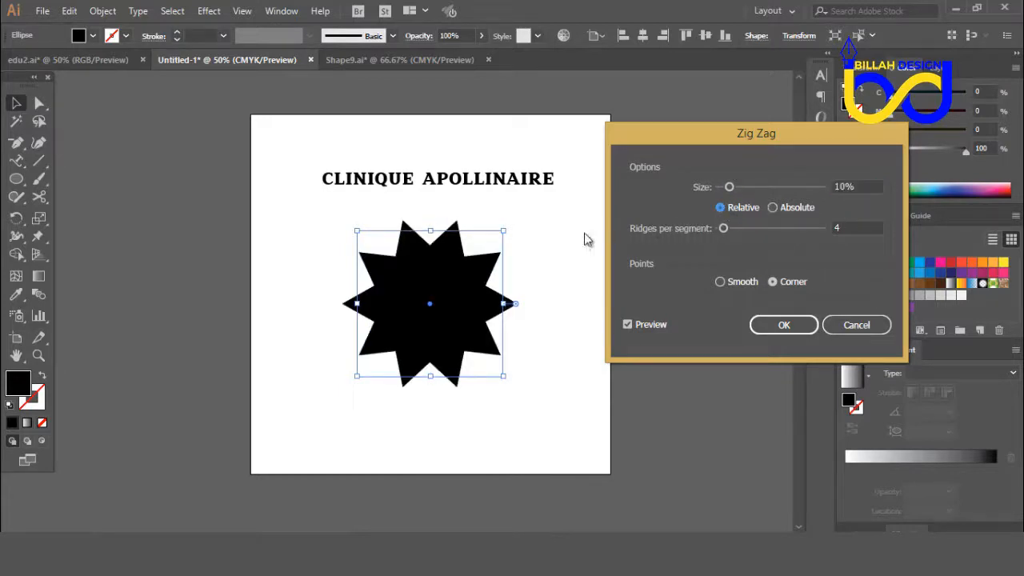
left_click(773, 208)
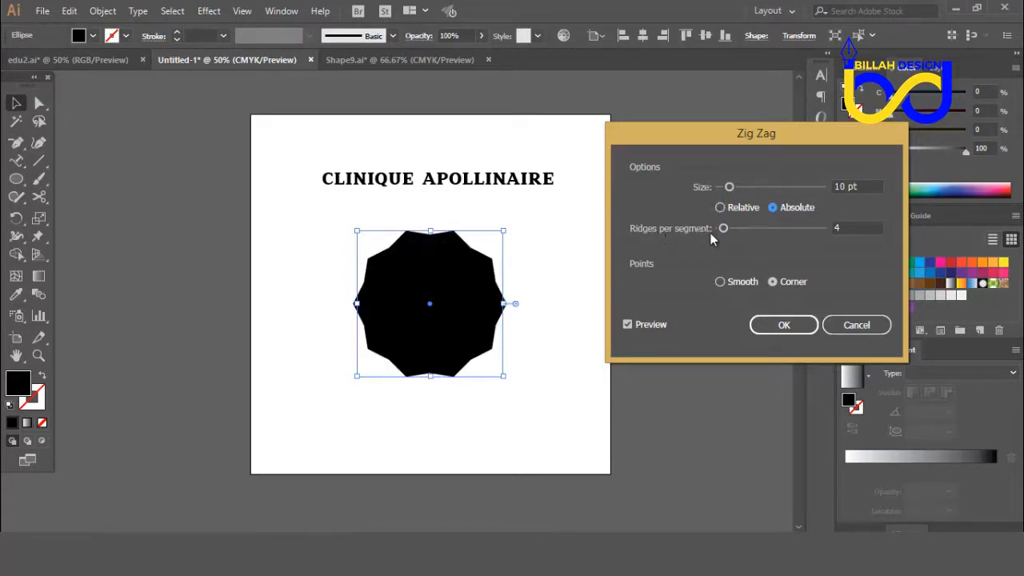
Step: Try different ridge counts for the Zig Zag effect and set the ridges per segment to 6
left_click(852, 229)
key("Down")
key("Down")
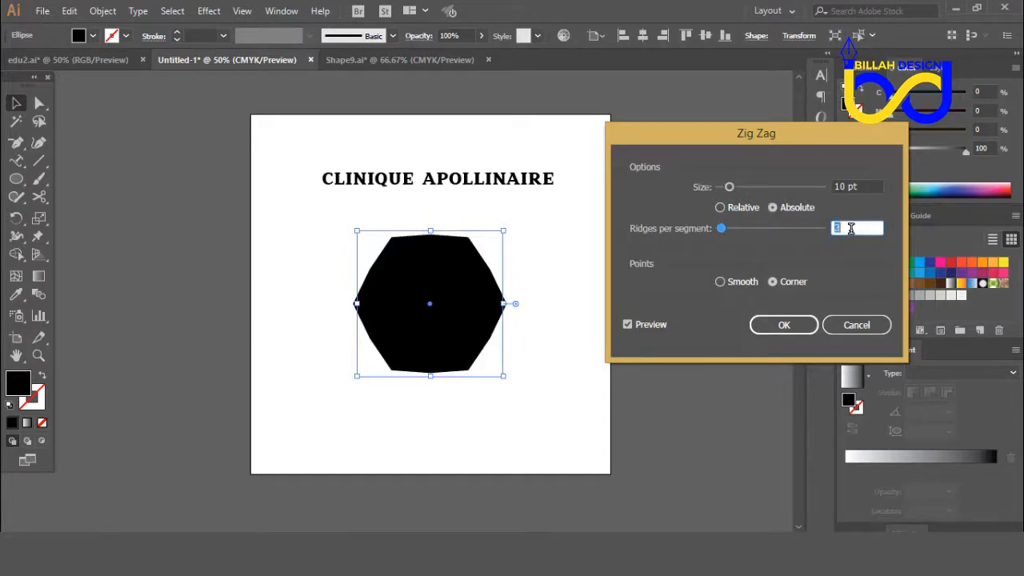
key("Up")
key("Up")
key("Up")
key("Up")
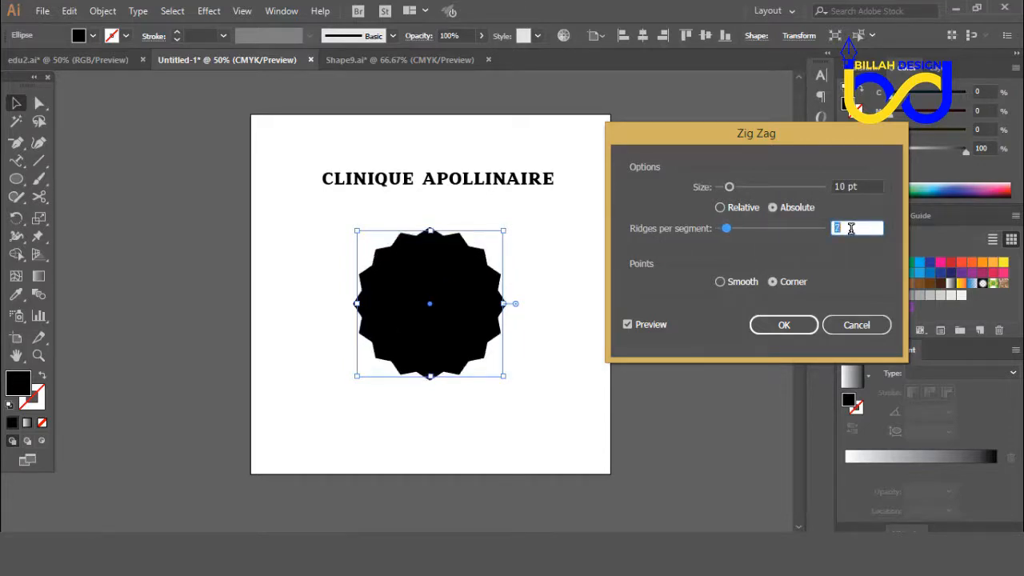
key("Down")
key("Down")
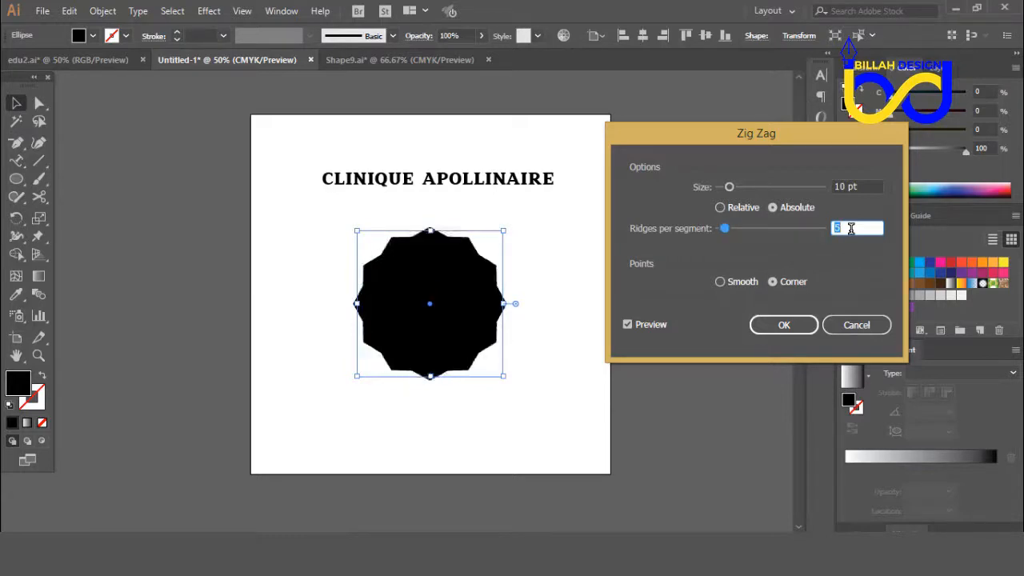
key("Up")
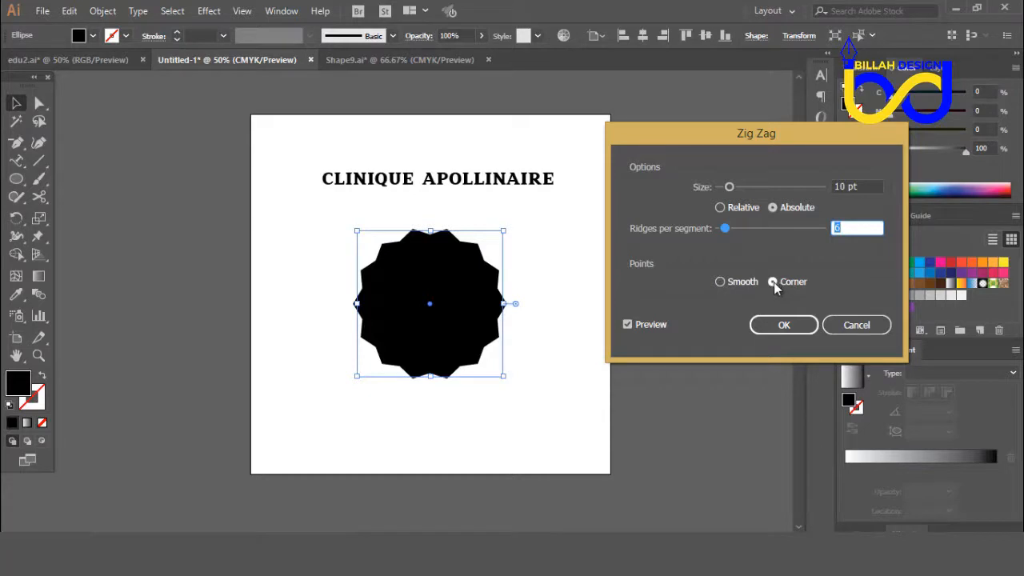
Step: Switch the Zig Zag points to Smooth and set the ridges per segment to 5
left_click(720, 282)
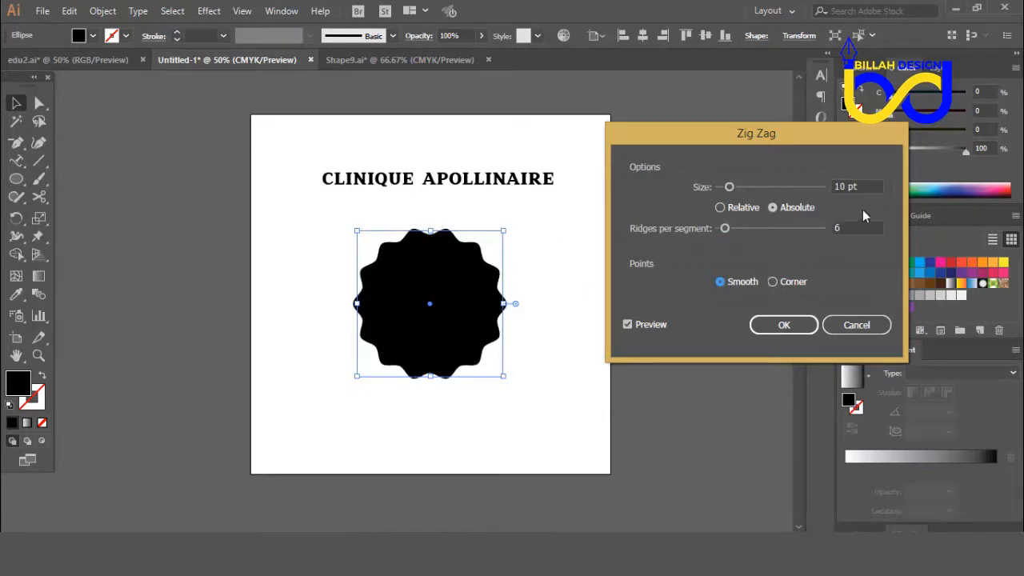
left_click(849, 229)
key("Down")
key("Up")
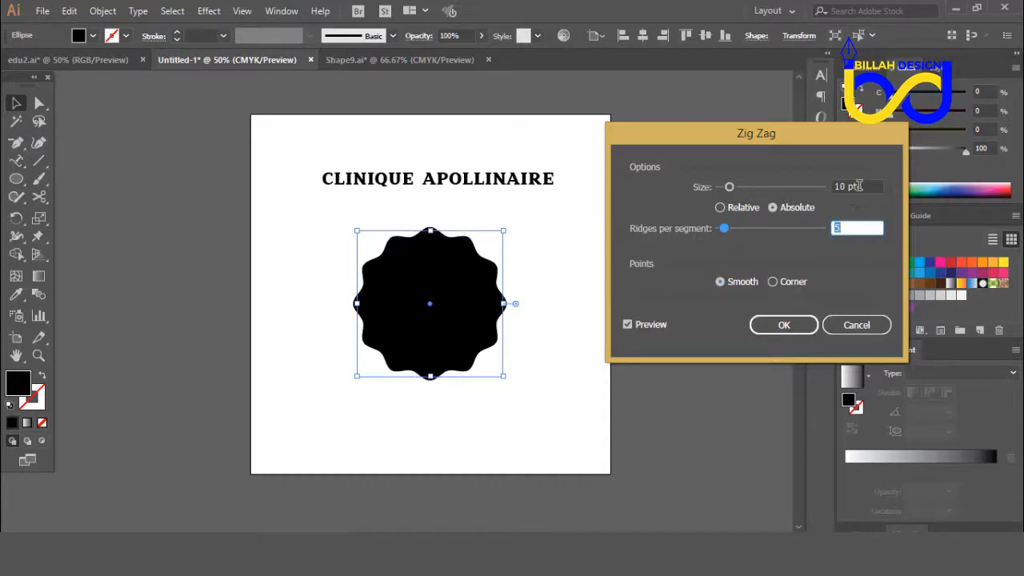
Step: Set the Zig Zag size to 5 pt and the ridges per segment to 6
left_click(858, 186)
key("Down")
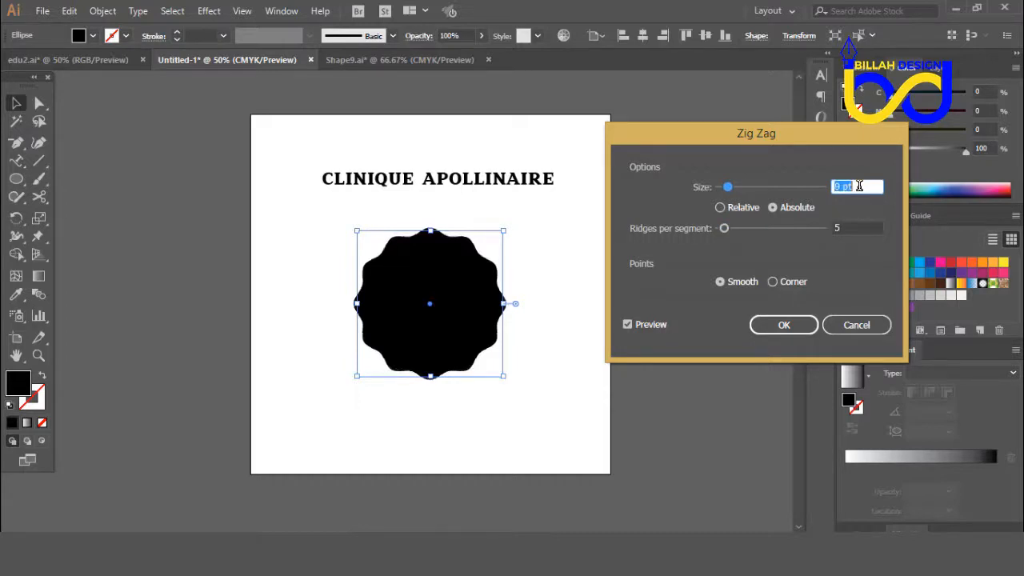
key("Down")
key("Down")
key("Down")
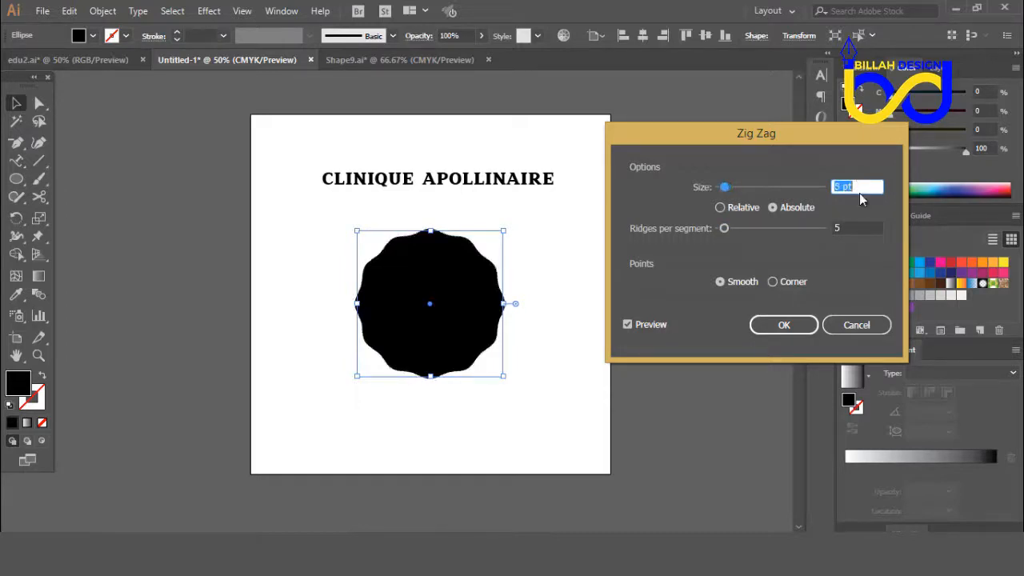
left_click(853, 228)
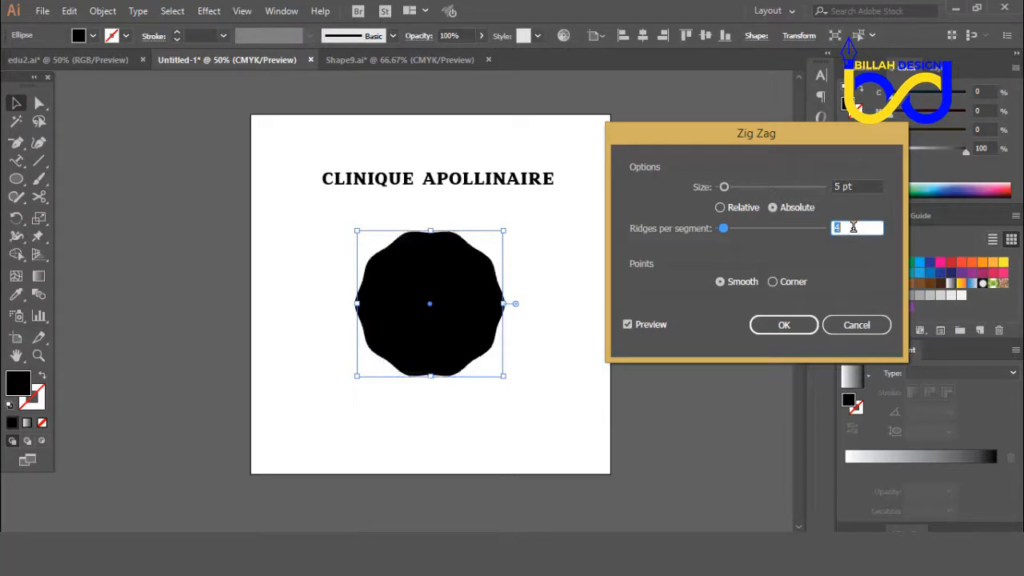
key("Up")
key("Up")
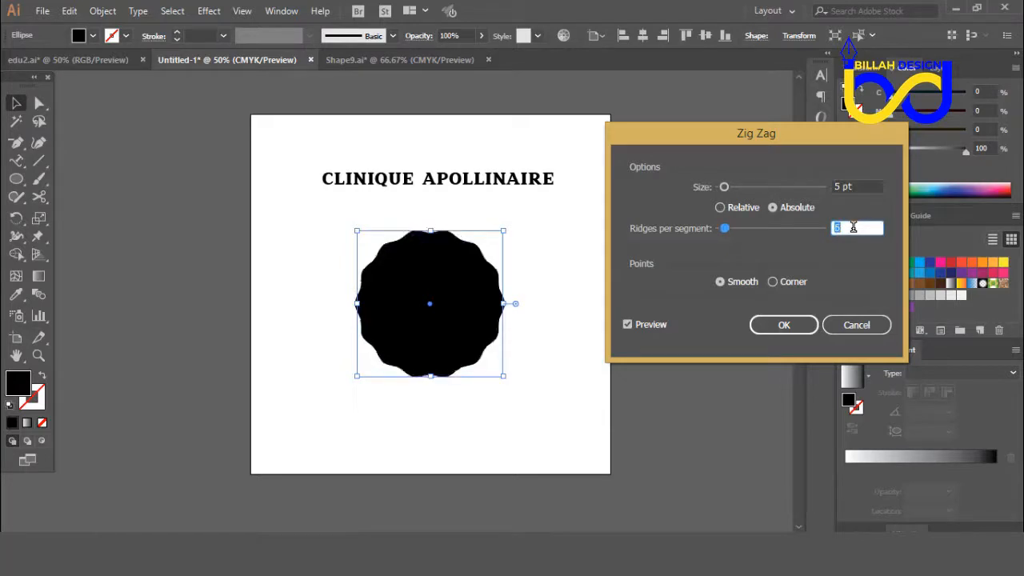
Step: Set the Zig Zag size to 3 pt and apply the effect to the circle
left_click(862, 185)
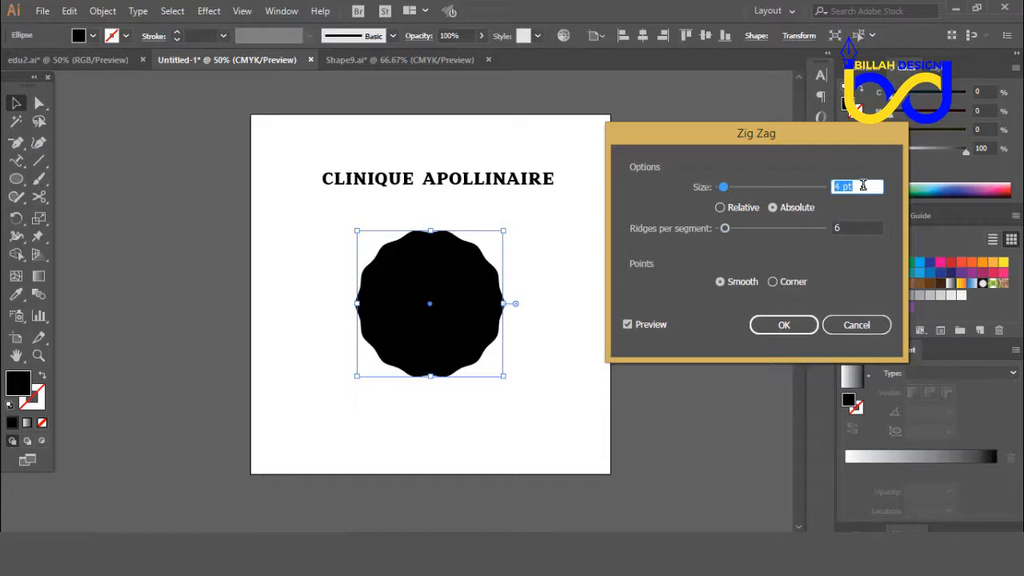
key("Down")
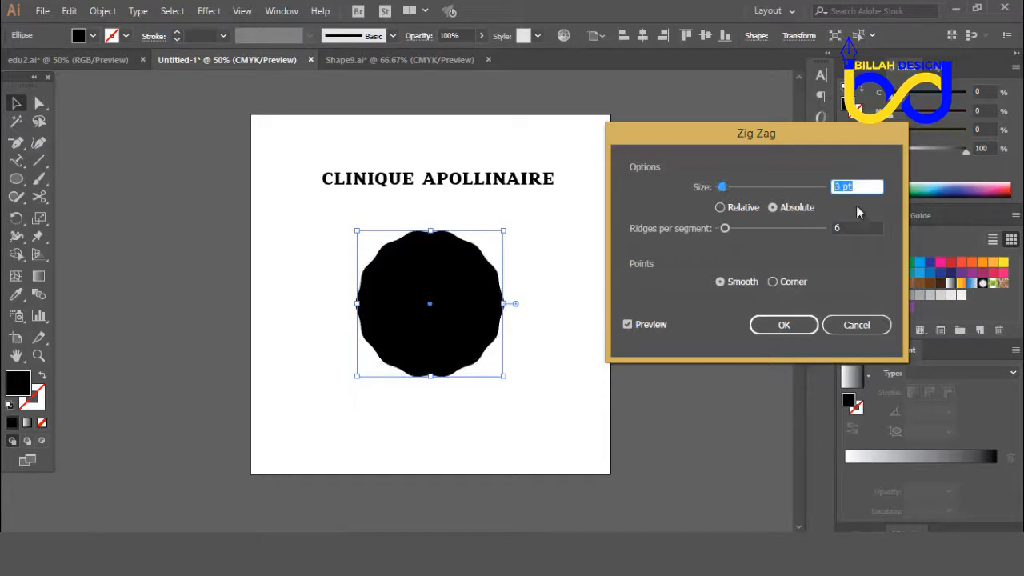
left_click(787, 326)
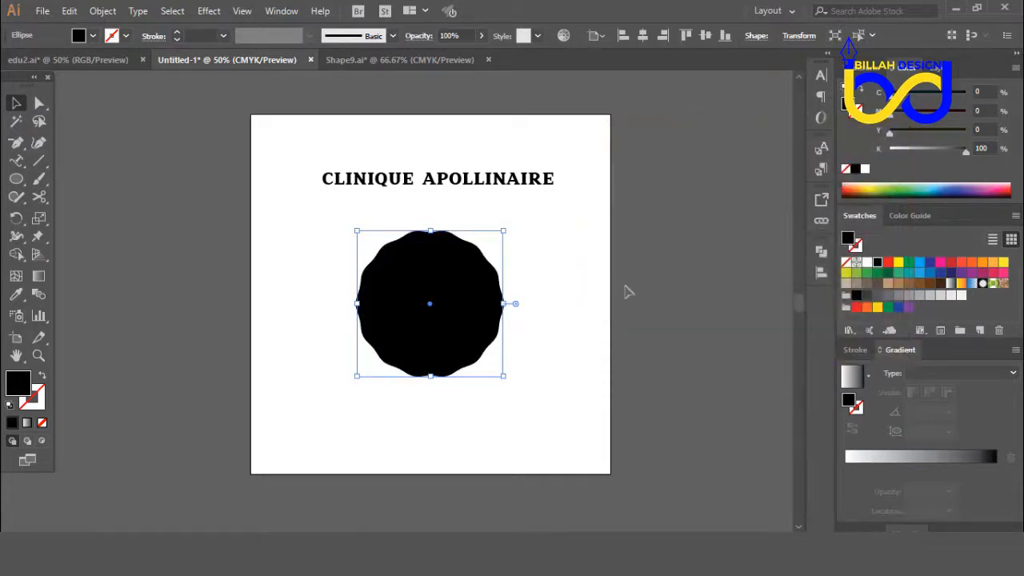
Step: Move the wavy-edged black circle up and to the left on the artboard
left_click(503, 338)
left_click_drag(466, 304, 423, 287)
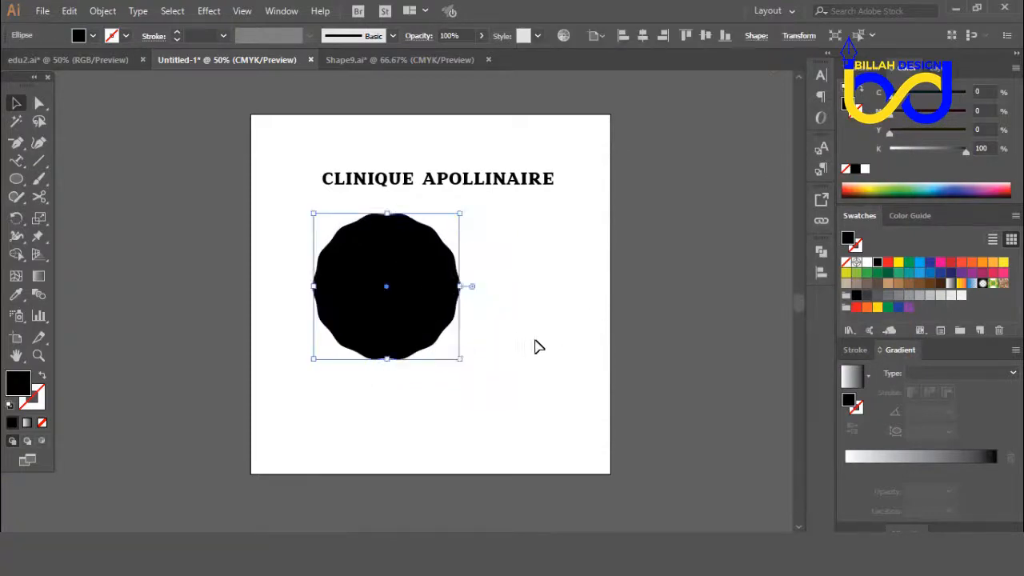
Step: Move the wavy-edged black circle right so it sits nearer the middle of the artboard, below the heading
left_click(536, 345)
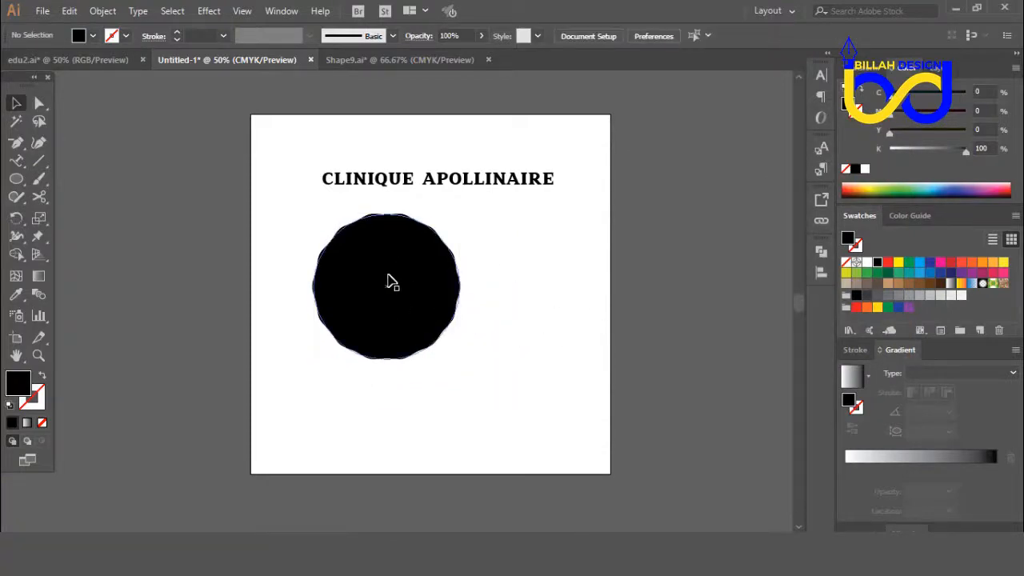
left_click(392, 282)
left_click(533, 293)
left_click_drag(416, 281, 449, 285)
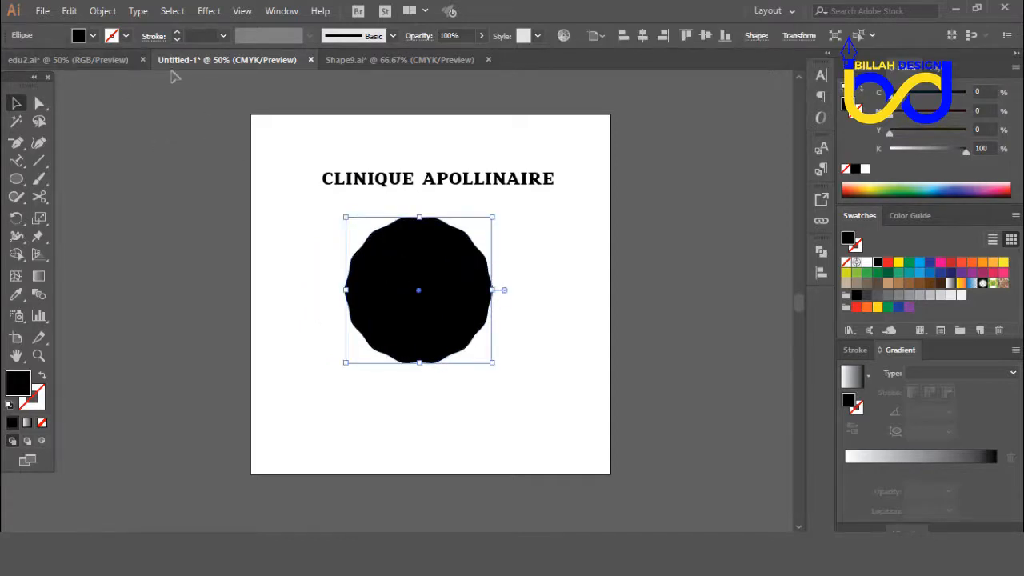
Step: Expand the wavy circle's appearance, shifting it slightly right and down and the CLINIQUE APOLLINAIRE heading up and to the left
left_click(103, 10)
left_click(200, 167)
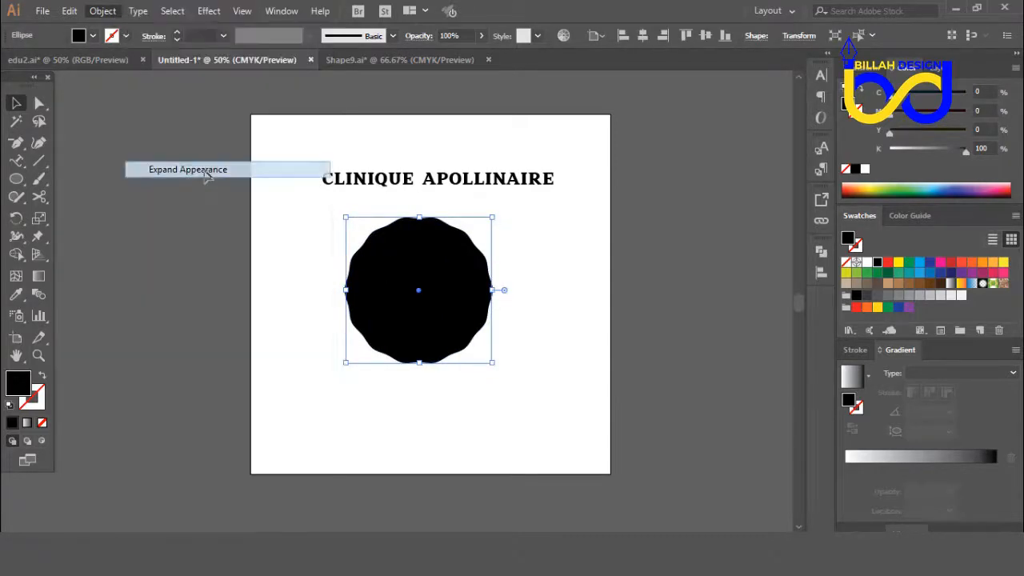
left_click(578, 379)
mouse_move(490, 328)
left_mouse_down()
mouse_move(483, 315)
mouse_move(491, 322)
left_mouse_up()
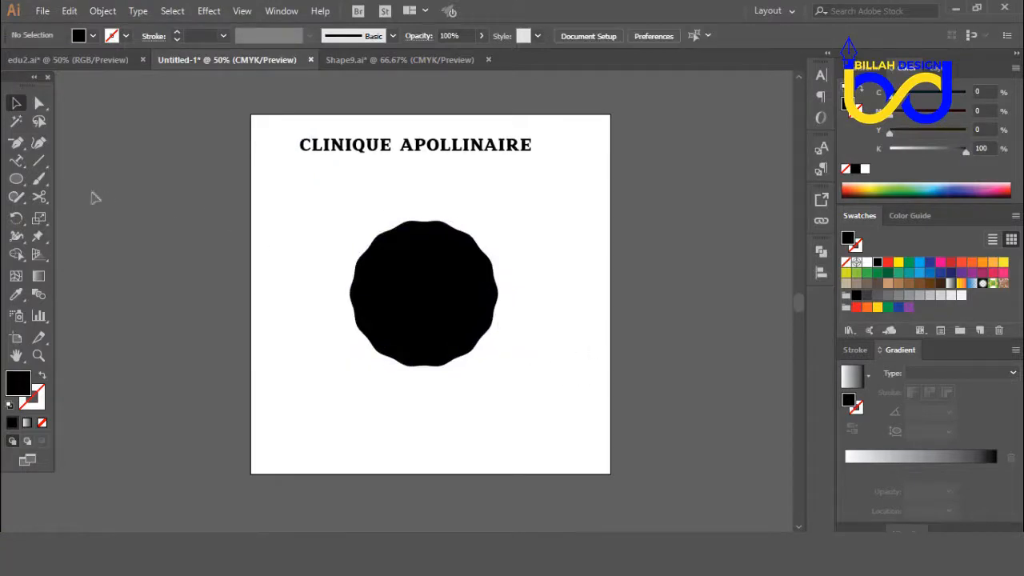
Step: Draw a slightly smaller circle from the centre of the wavy black shape and fill it with red
left_click(16, 178)
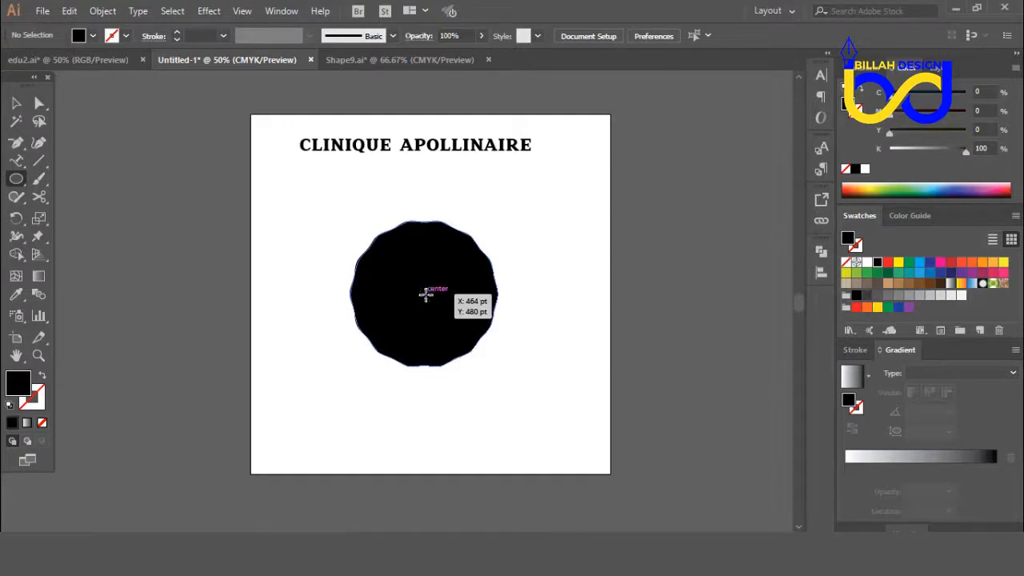
left_click_drag(425, 294, 480, 361)
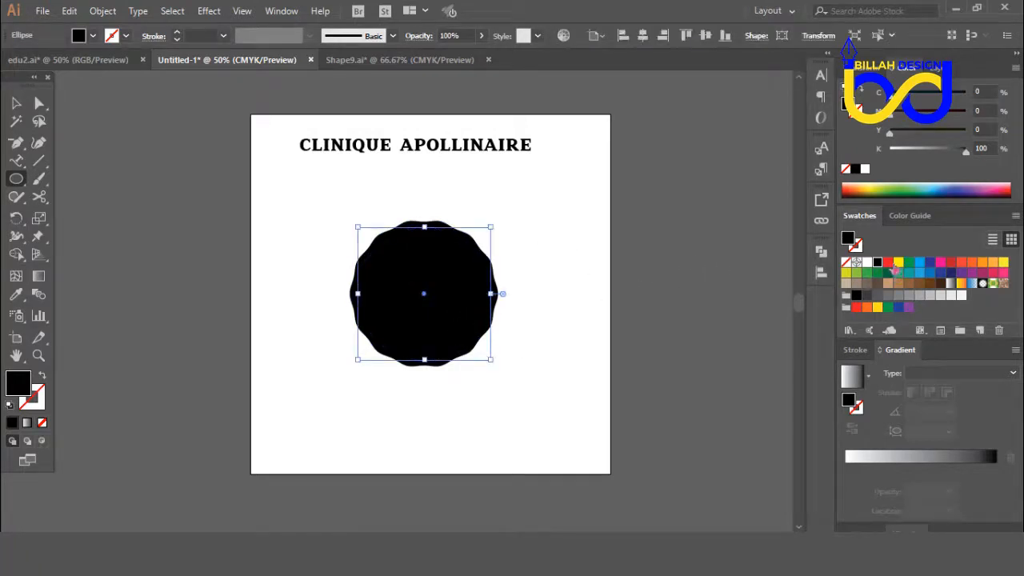
left_click(888, 262)
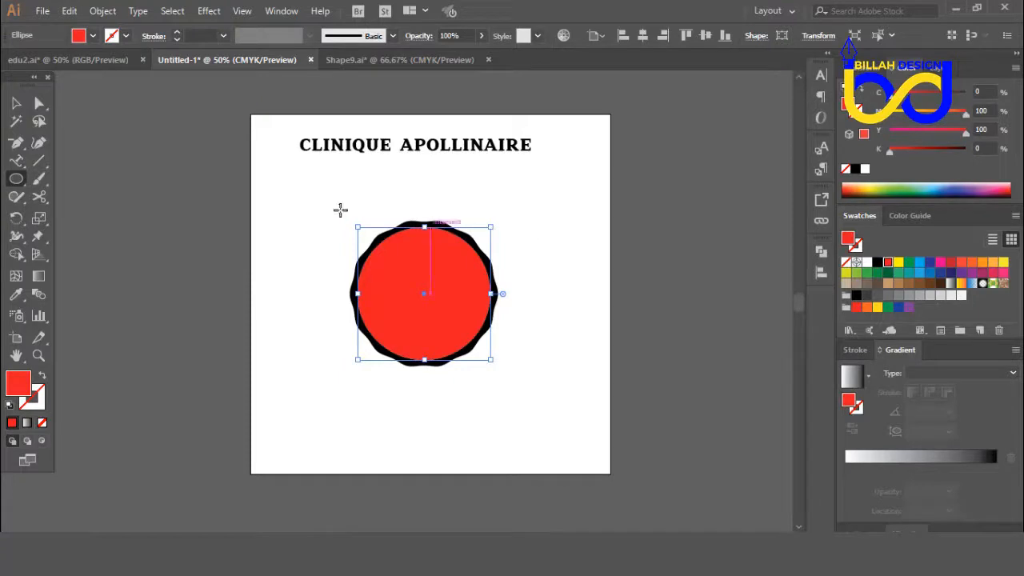
Step: Change the red circle to an unfilled outline with a 3 pt white stroke
left_click(42, 376)
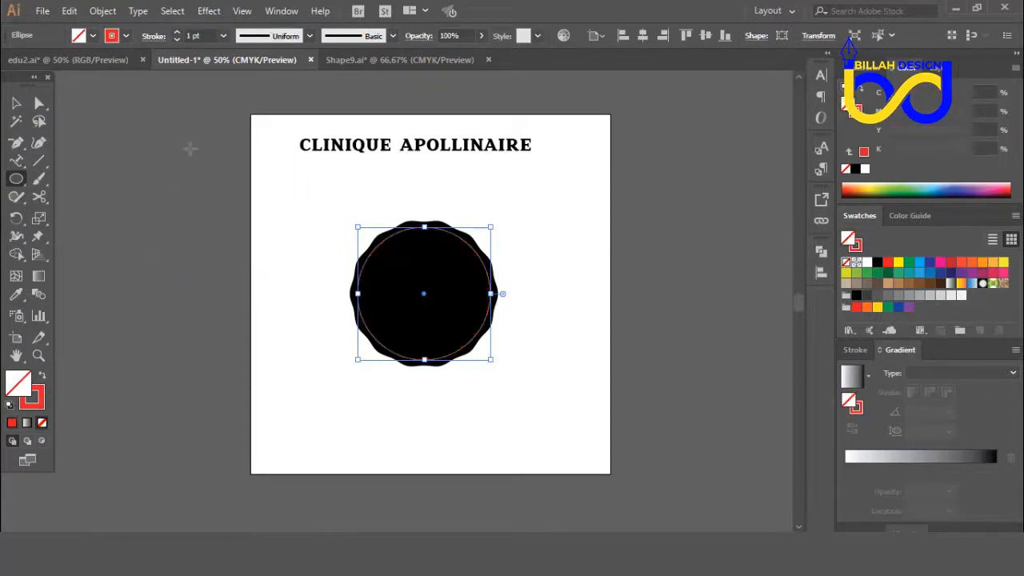
left_click(178, 32)
left_click(178, 33)
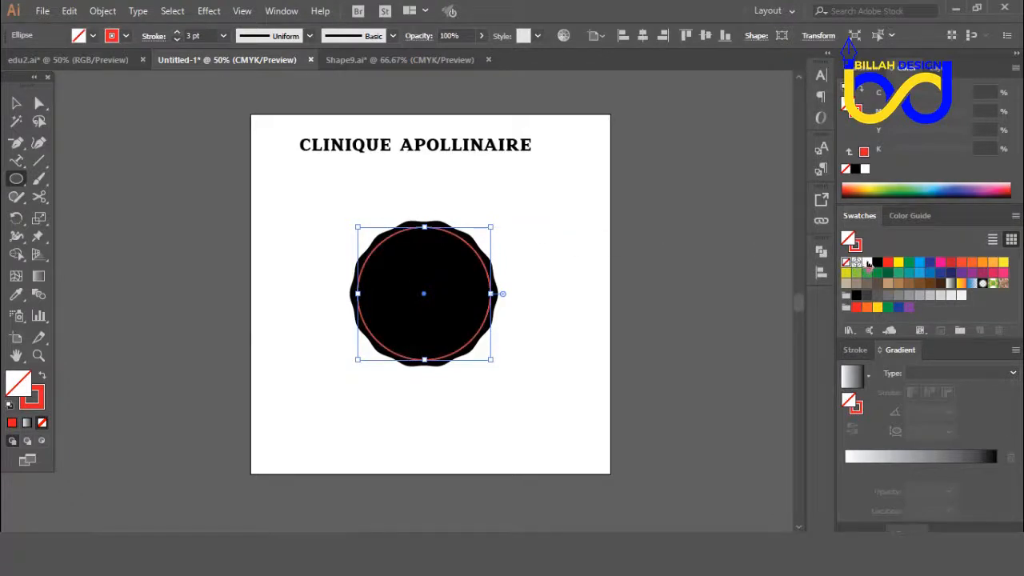
left_click(866, 262)
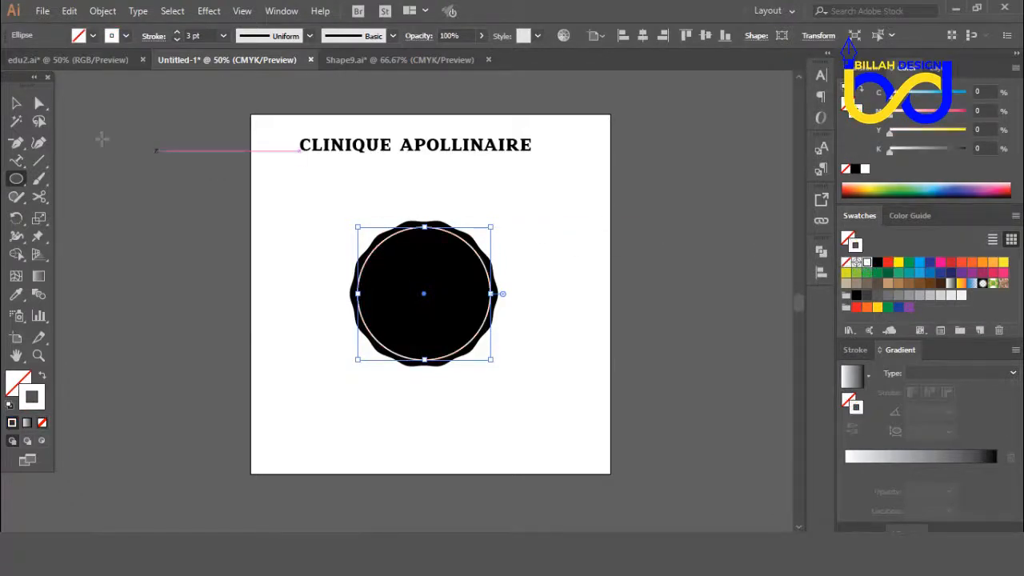
left_click(17, 107)
left_click(436, 454)
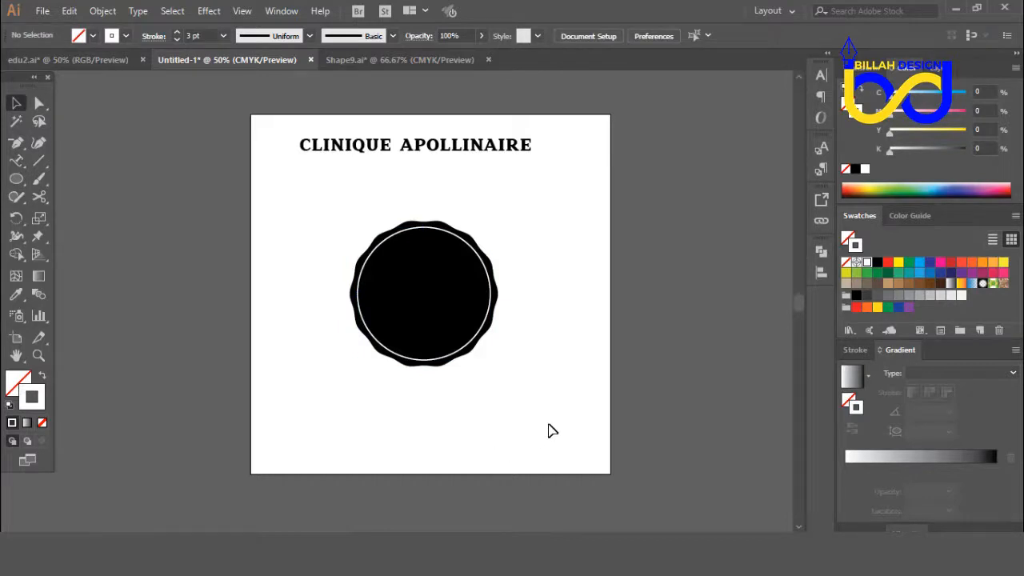
Step: Set the stroke weight of the white circle outline to 5 pt
key("ctrl+plus")
key("ctrl+plus")
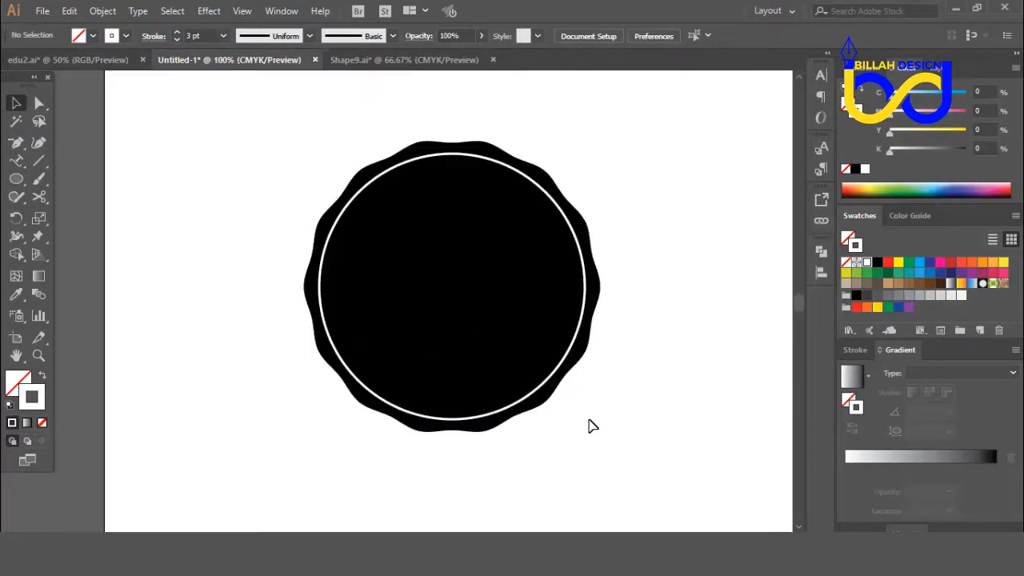
left_click_drag(654, 387, 622, 377)
left_click(528, 360)
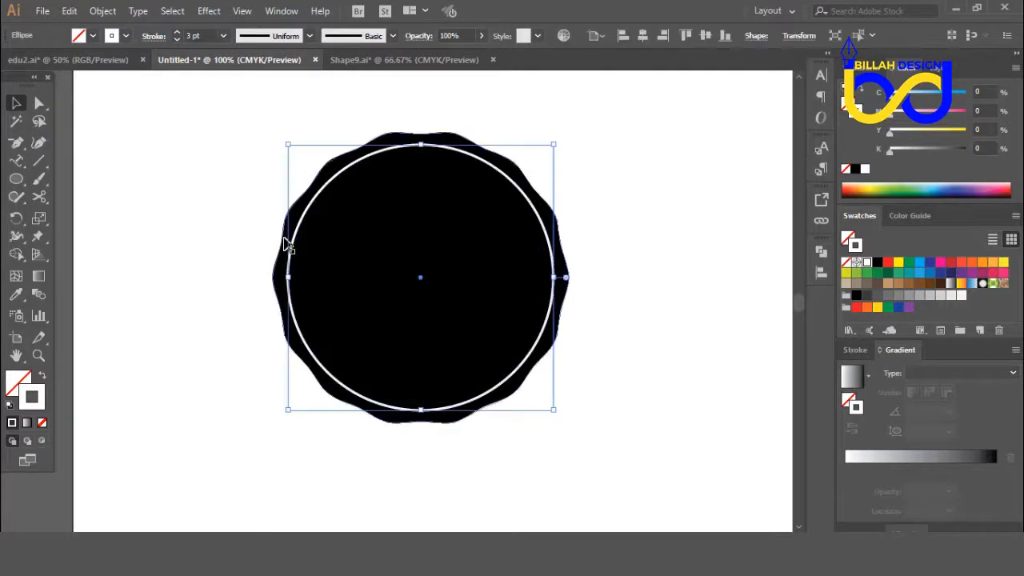
left_click(176, 32)
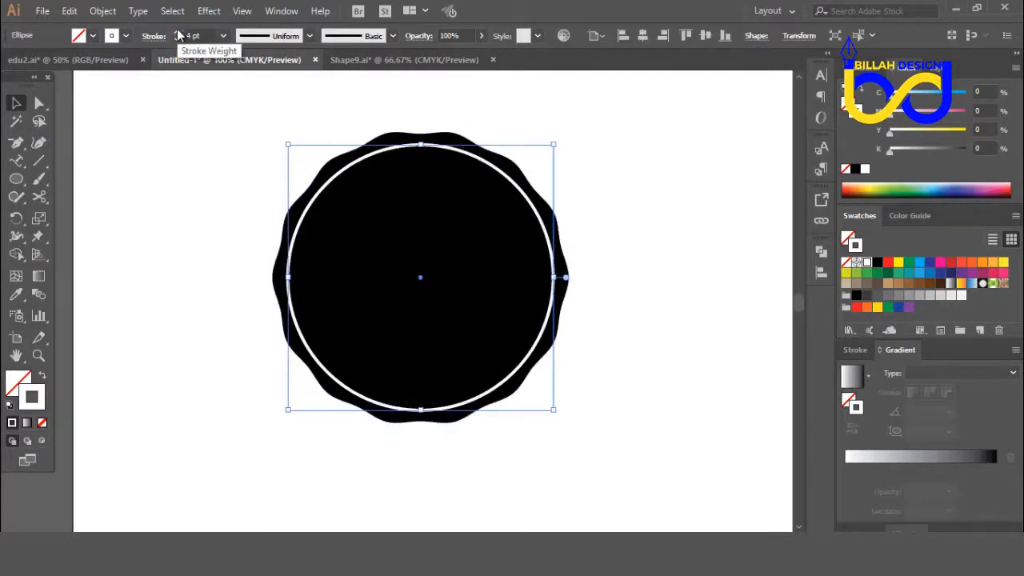
left_click(176, 32)
left_click(135, 194)
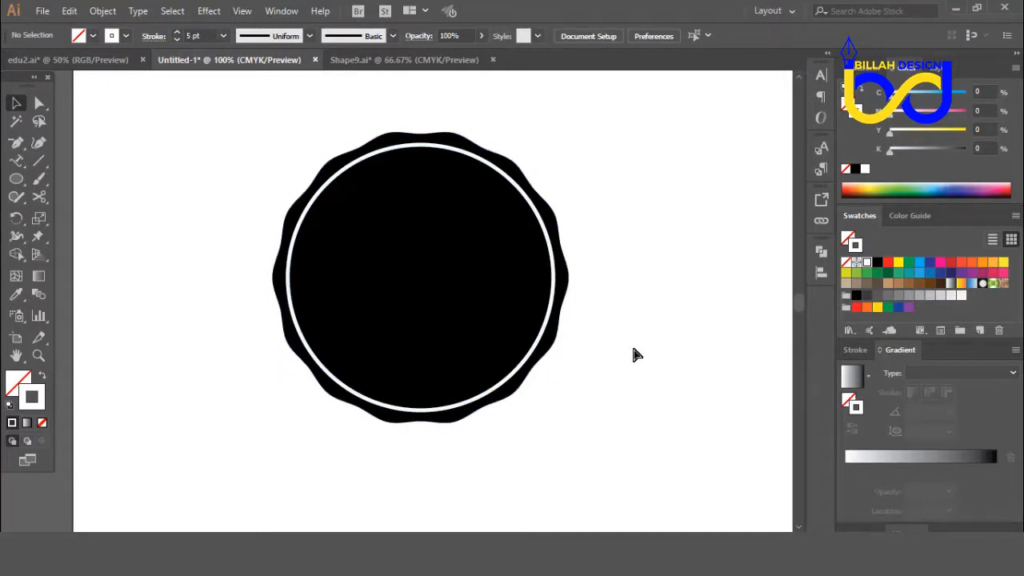
Step: Duplicate the white ring in place and scale the copy about its centre to roughly half the diameter
key("ctrl+minus")
key("ctrl+minus")
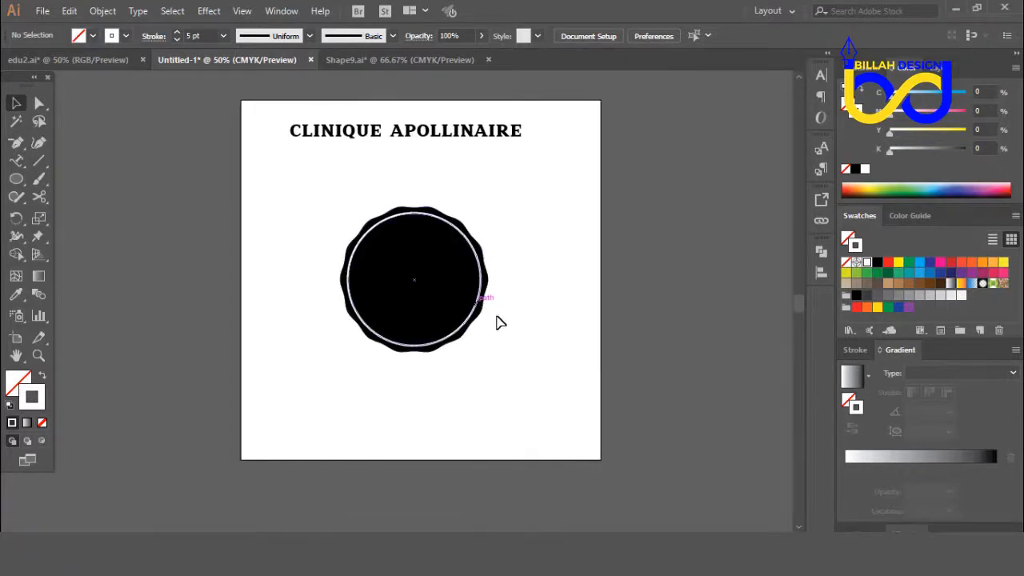
left_click(395, 231)
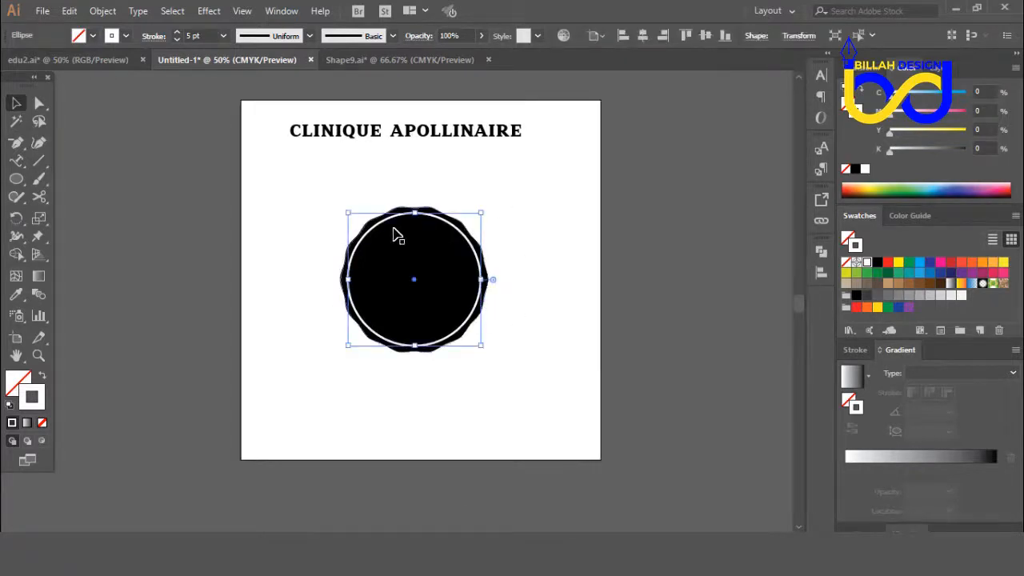
left_click(540, 342)
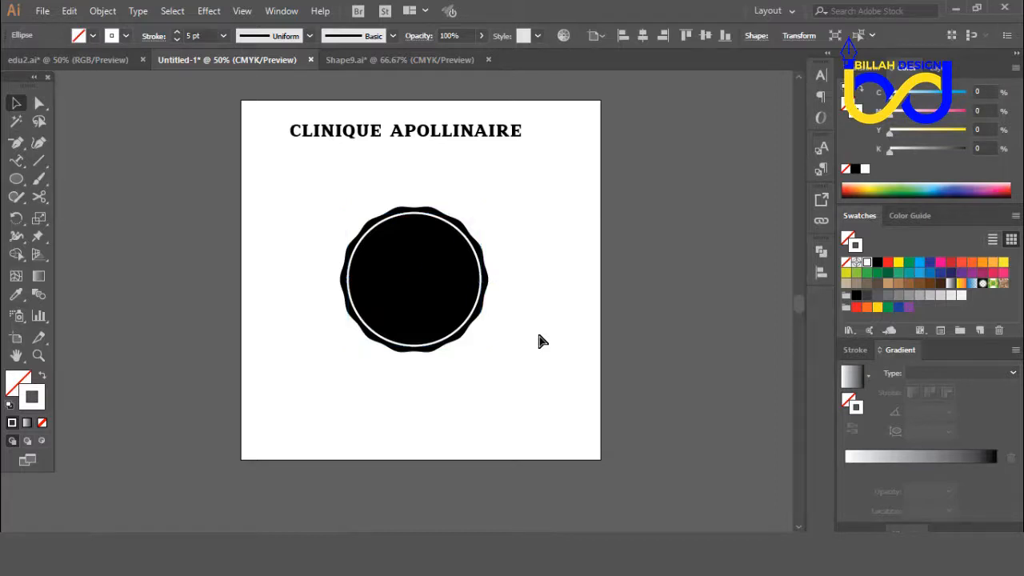
key("ctrl+f")
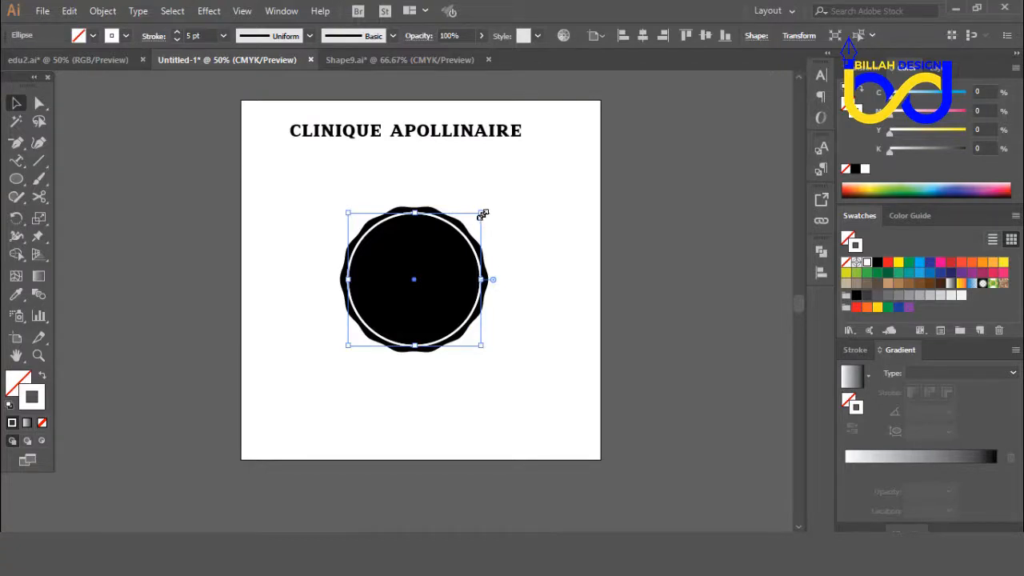
left_click_drag(481, 212, 450, 248)
left_click(553, 320)
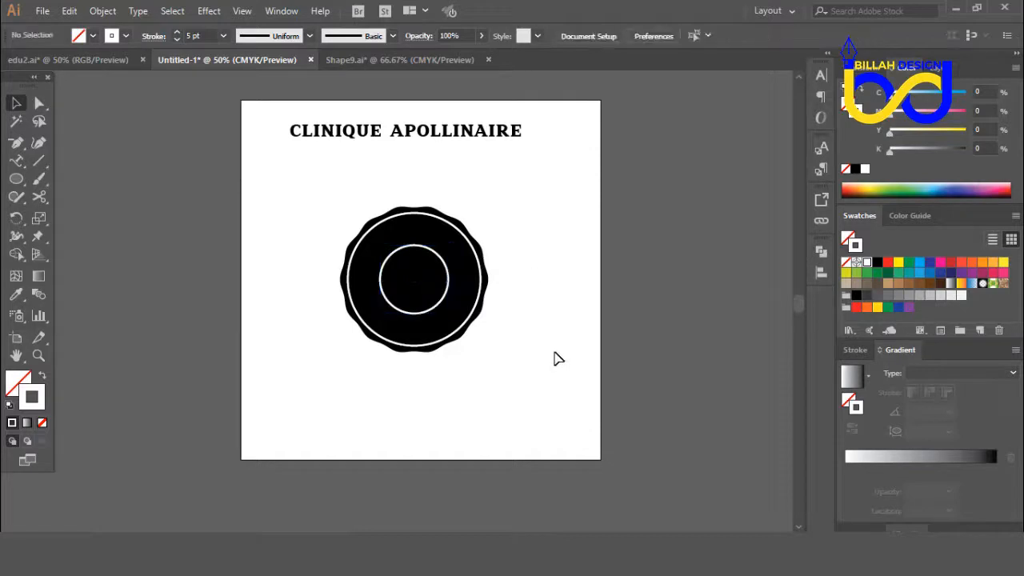
Step: Shrink the inner white ring slightly, keeping it centred in the badge
key("ctrl+=")
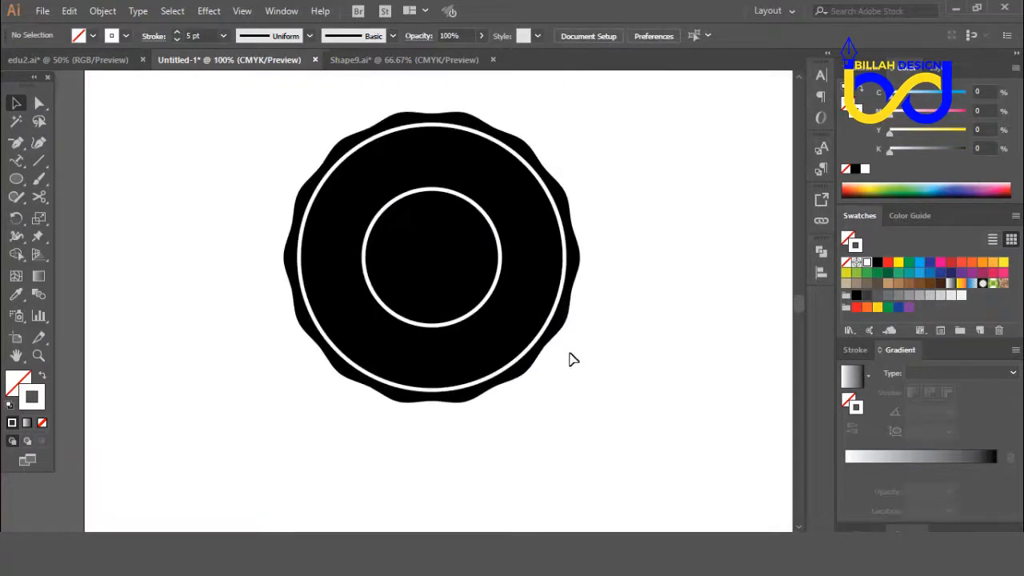
left_click_drag(629, 263, 626, 295)
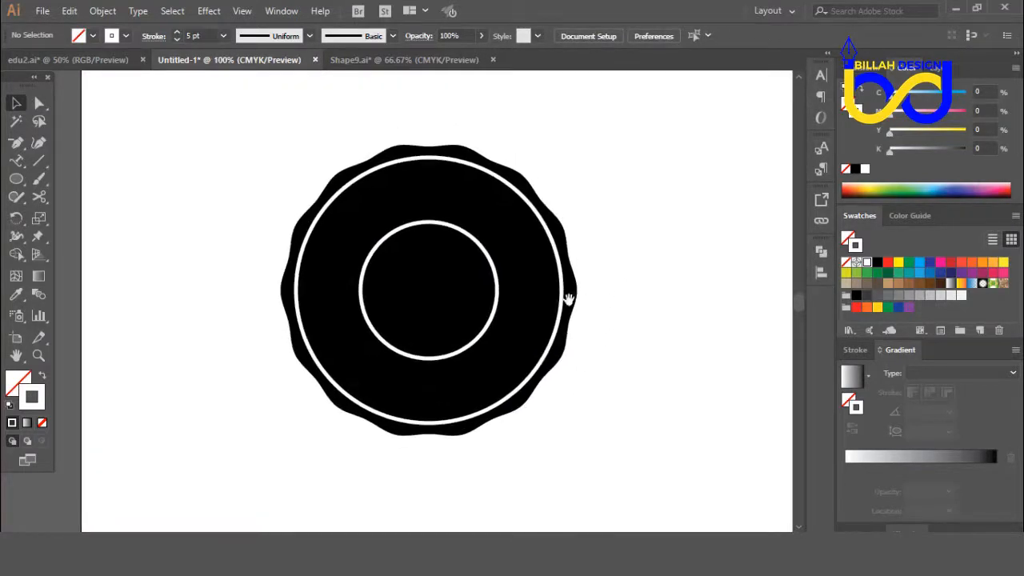
left_click(497, 279)
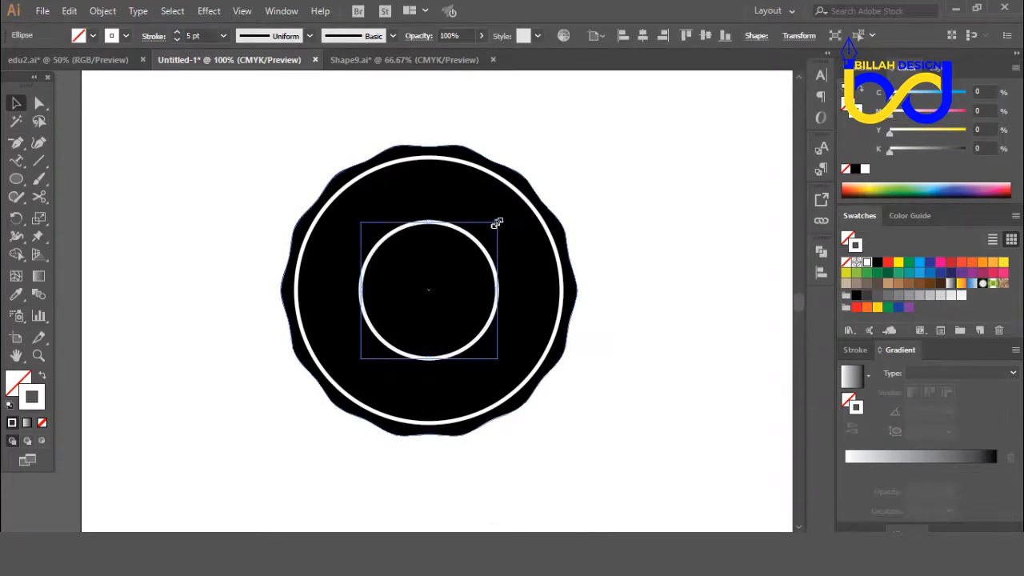
left_click_drag(496, 226, 495, 224)
left_click(650, 374)
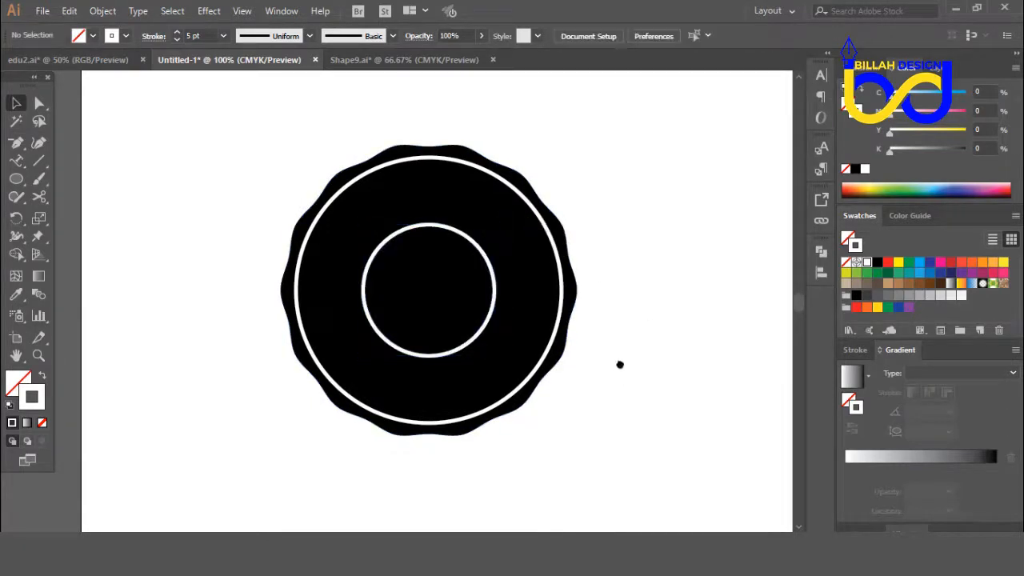
Step: Move the CLINIQUE APOLLINAIRE heading to the right and slightly down above the badge
left_click_drag(619, 365, 634, 368)
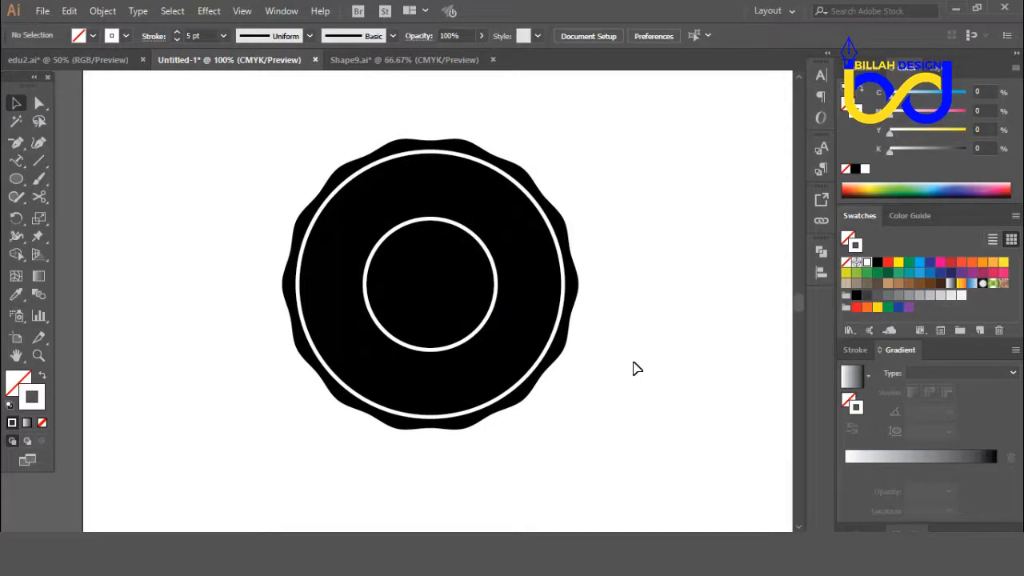
key("ctrl+minus")
key("ctrl+minus")
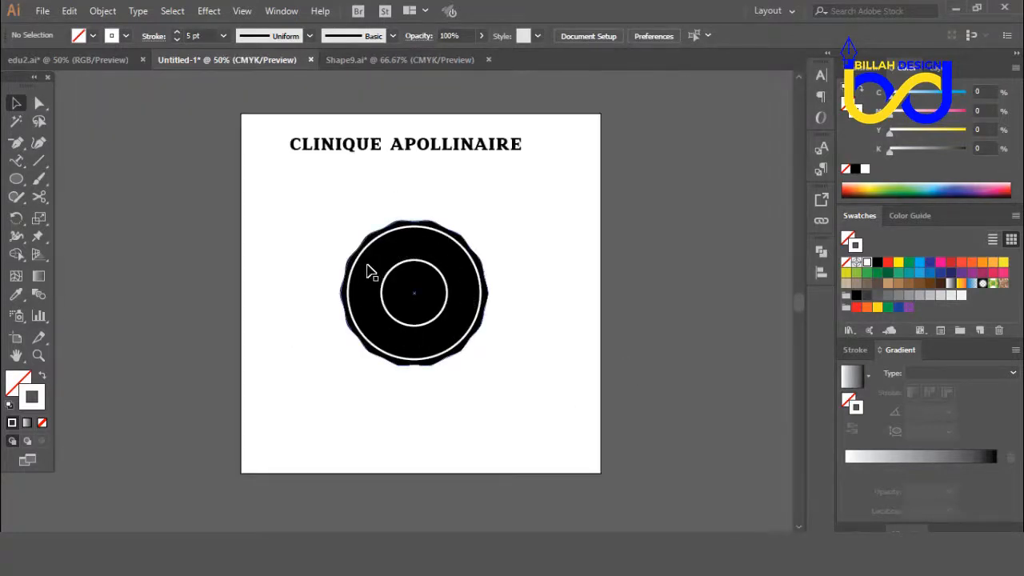
left_click_drag(463, 155, 496, 159)
left_click(515, 299)
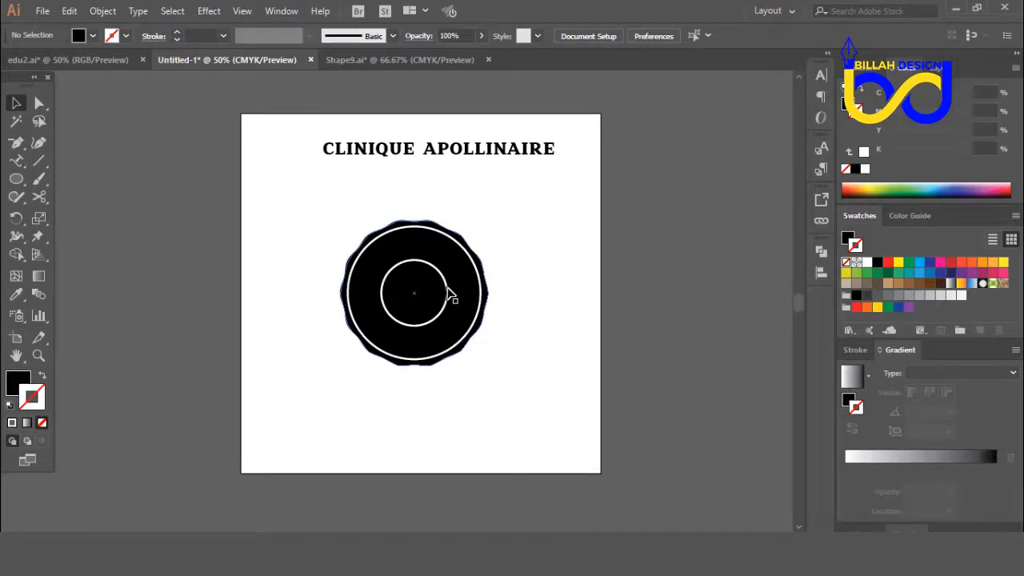
Step: Duplicate the inner white ring in place and enlarge the copy slightly about its centre to form a double ring
key("ctrl+plus")
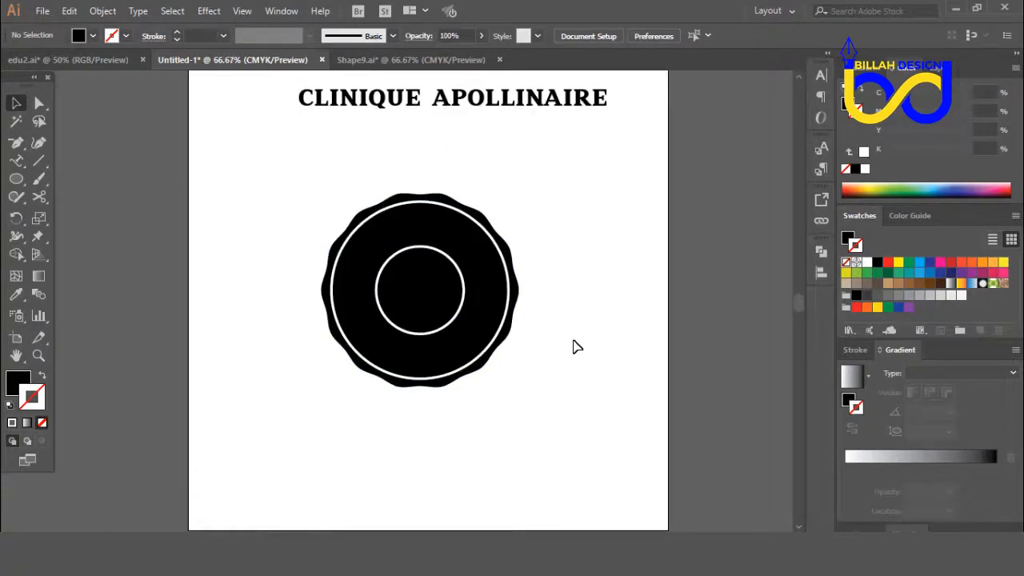
left_click(464, 313)
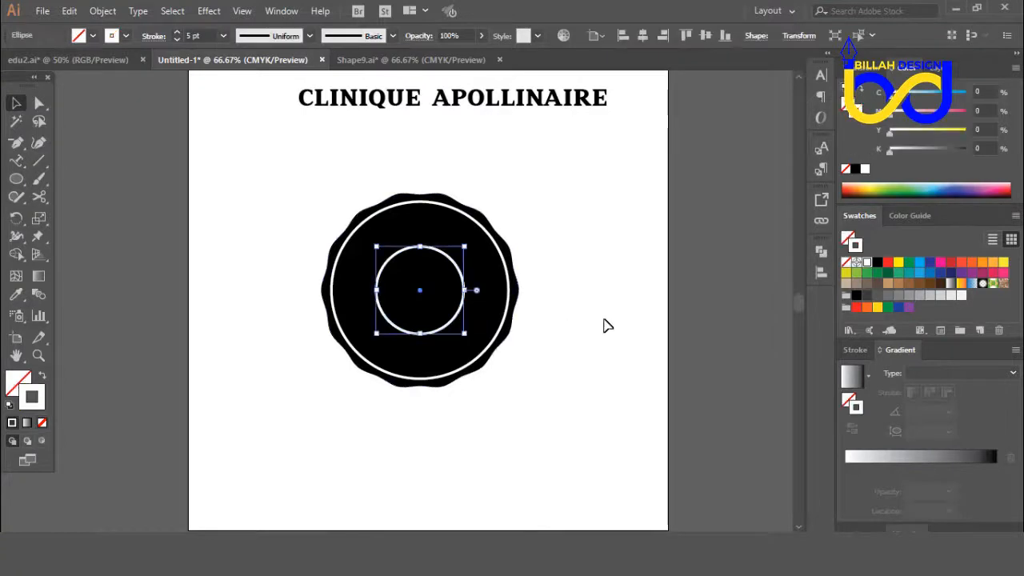
left_click(604, 327)
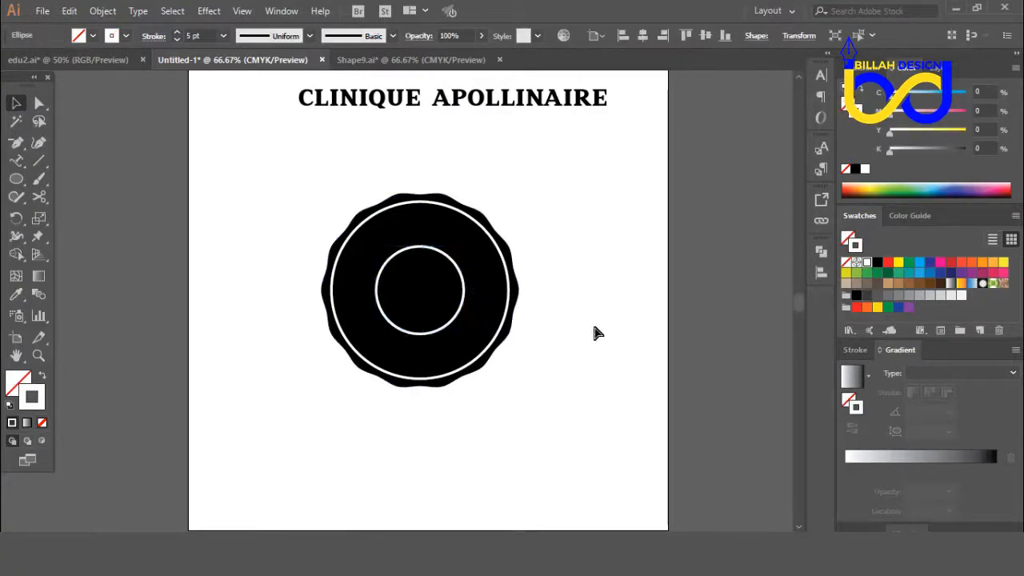
key("ctrl+h")
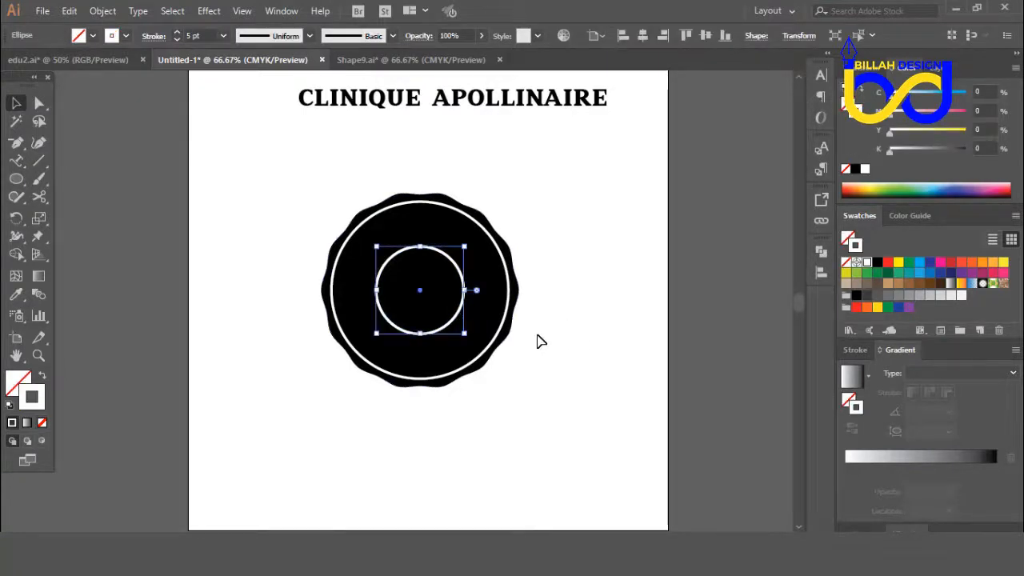
left_click_drag(466, 332, 481, 346)
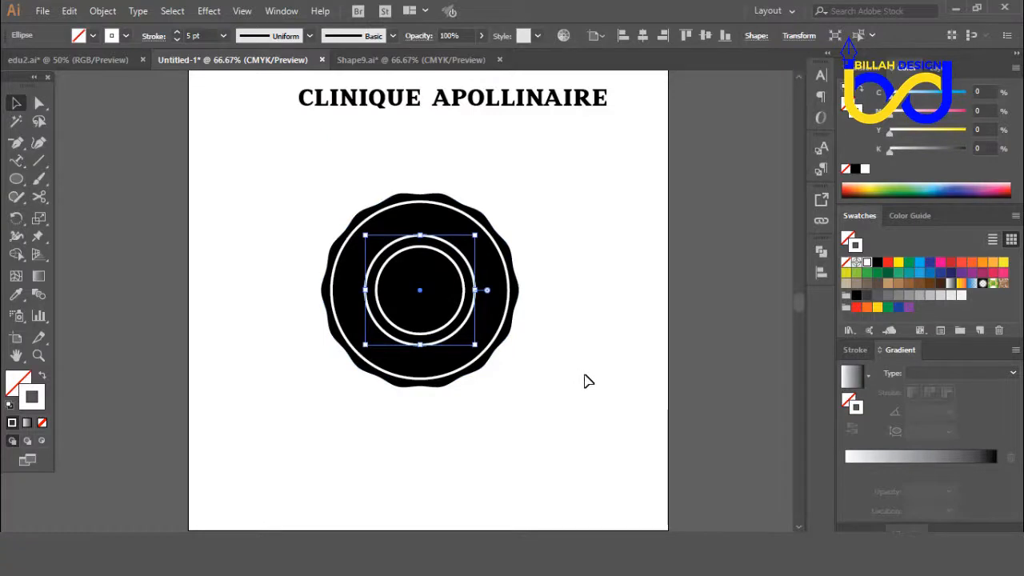
left_click(584, 381)
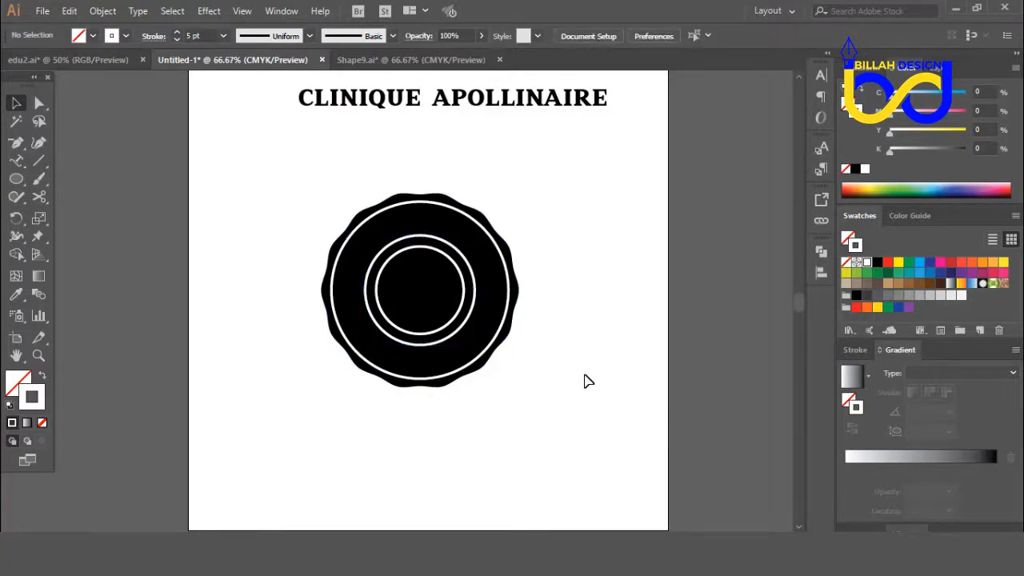
key("ctrl+plus")
key("ctrl+plus")
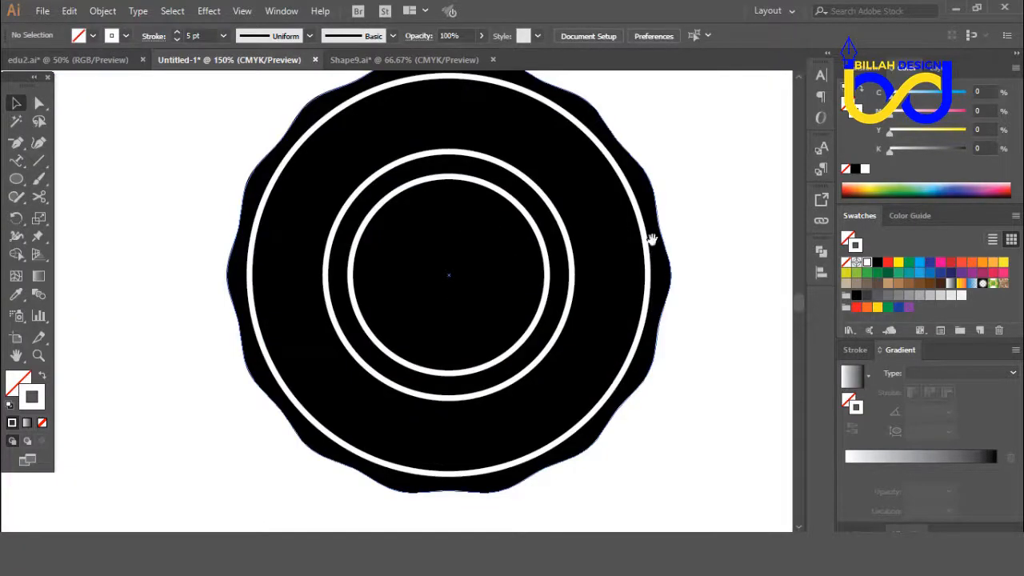
left_click_drag(651, 233, 608, 302)
key("ctrl+minus")
key("ctrl+minus")
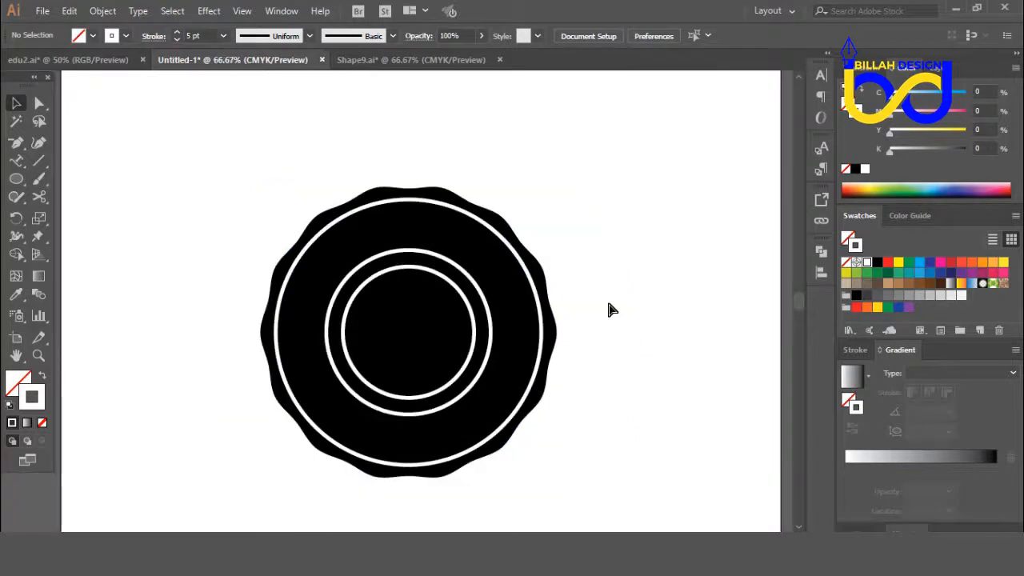
Step: Cut the outer circle of the inner double ring at its two side anchor points to split it into upper and lower halves
left_click(471, 324)
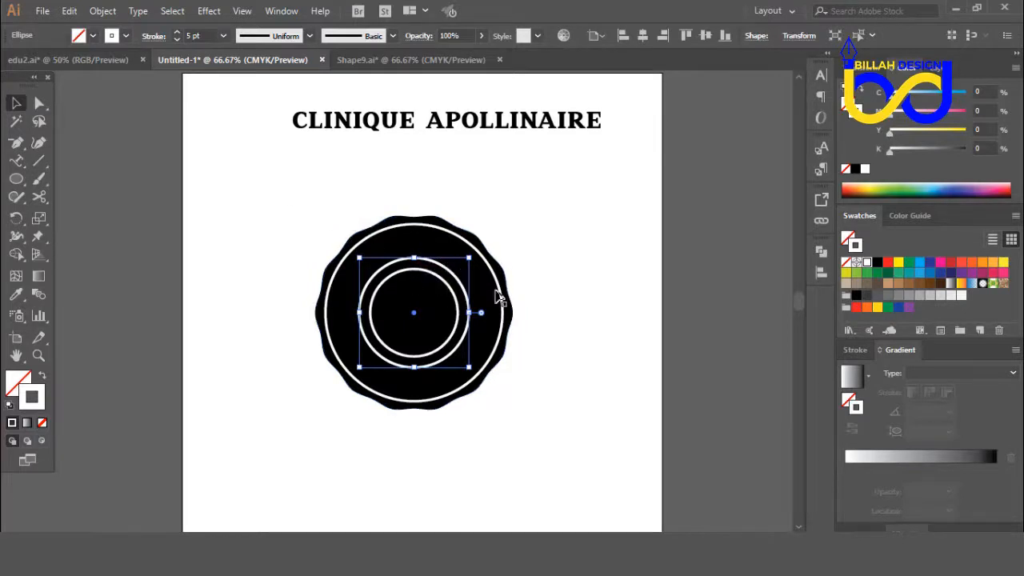
left_click(109, 178)
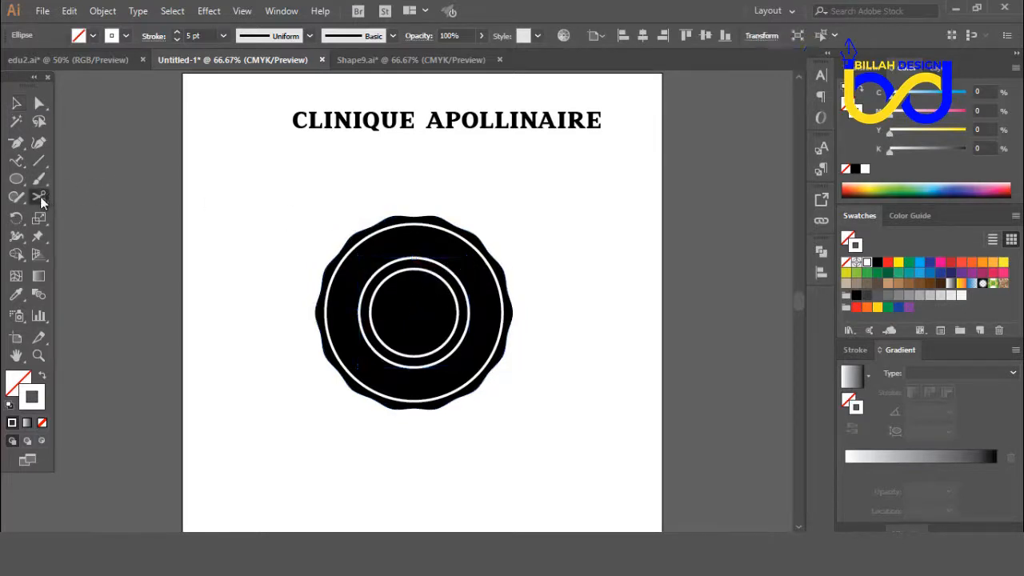
left_click(40, 196)
left_click(108, 214)
left_click(359, 311)
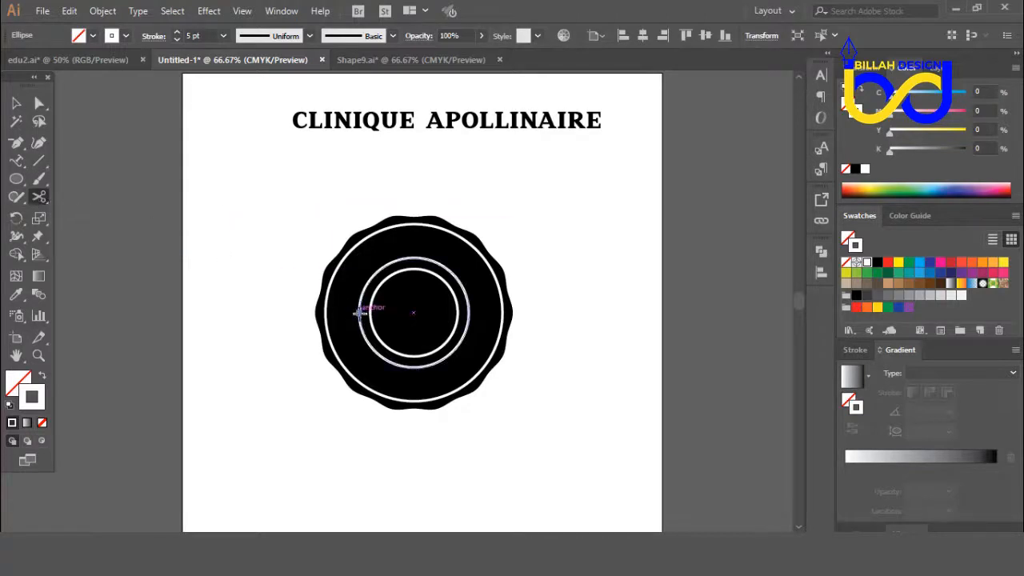
left_click(359, 311)
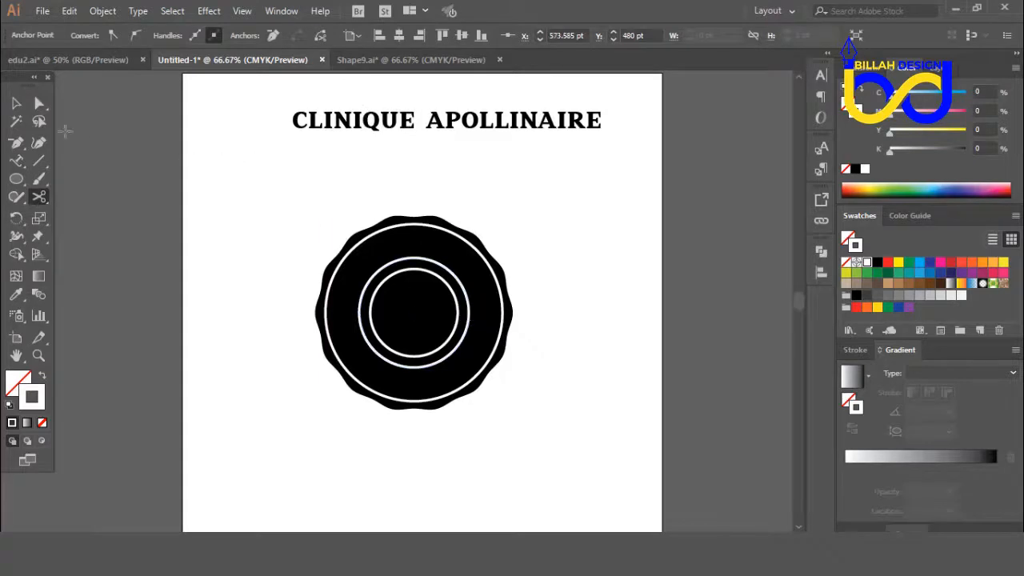
key("v")
key("ctrl+shift+a")
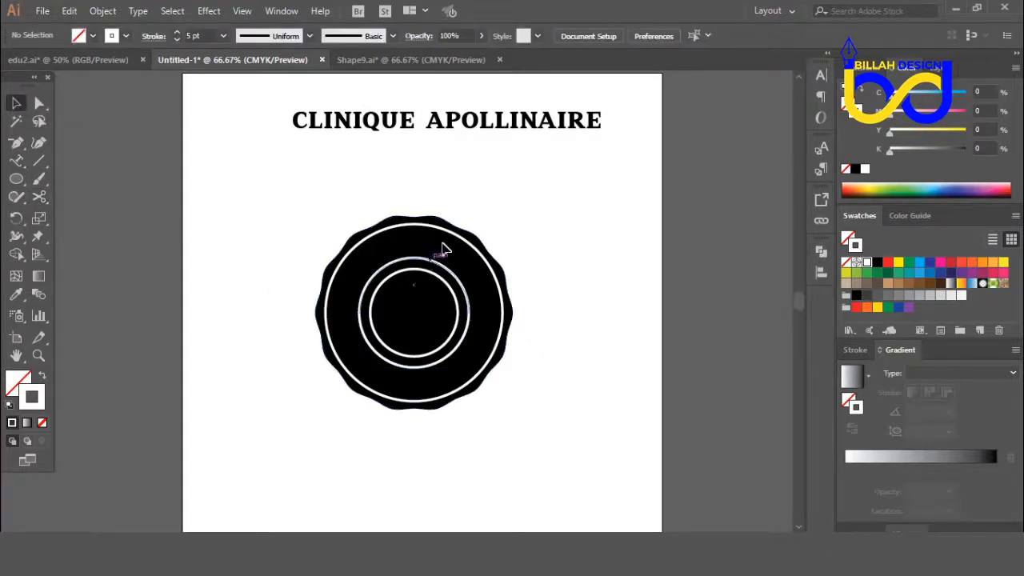
Step: Try pulling the upper half of the cut ring away from the badge and undo the move
left_click_drag(438, 258, 512, 170)
left_click(608, 203)
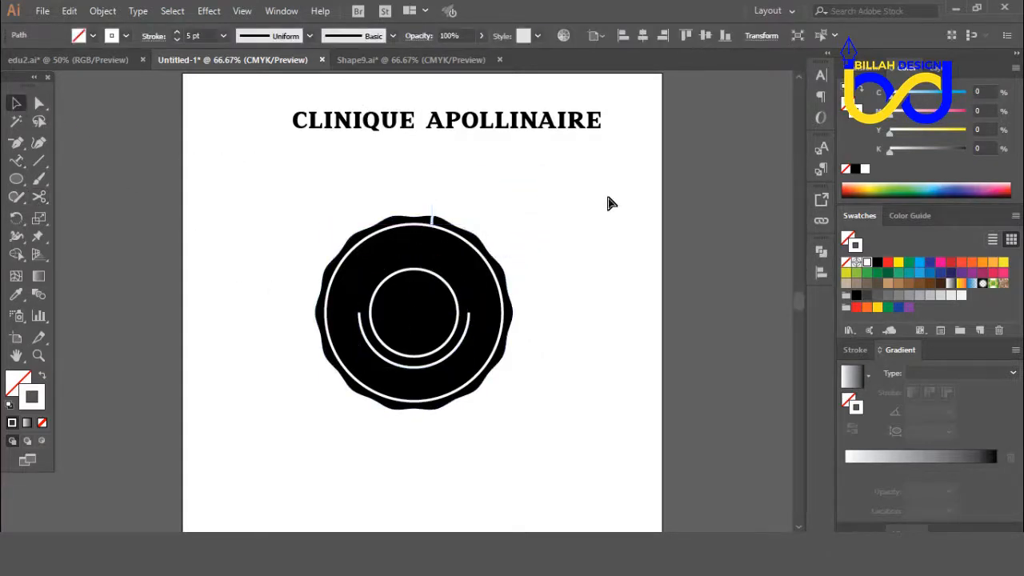
key("ctrl+z")
left_click(608, 292)
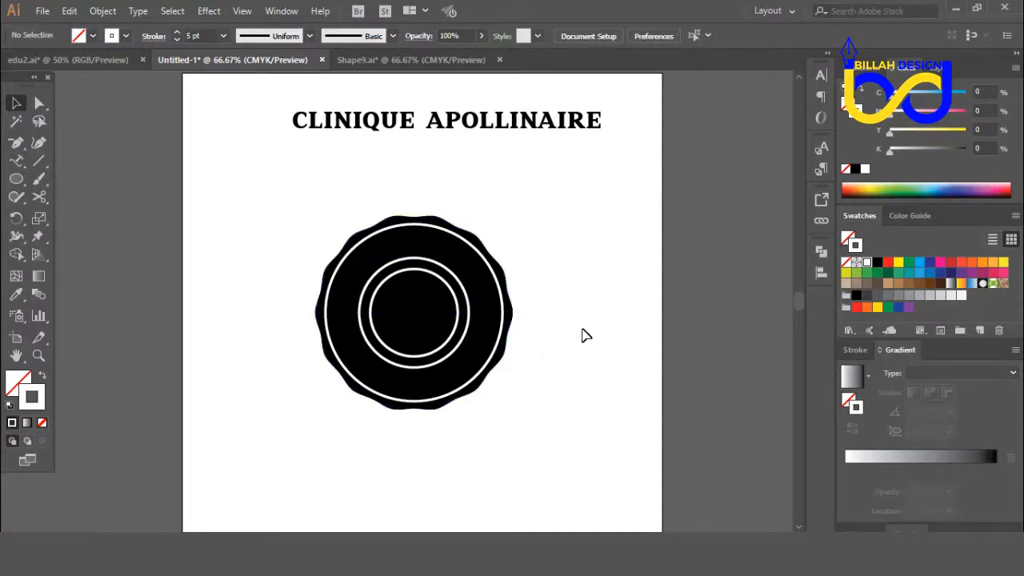
Step: Select the upper and lower halves of the cut ring separately to examine the split
key("ctrl+1")
scroll(598, 240, "up", 4)
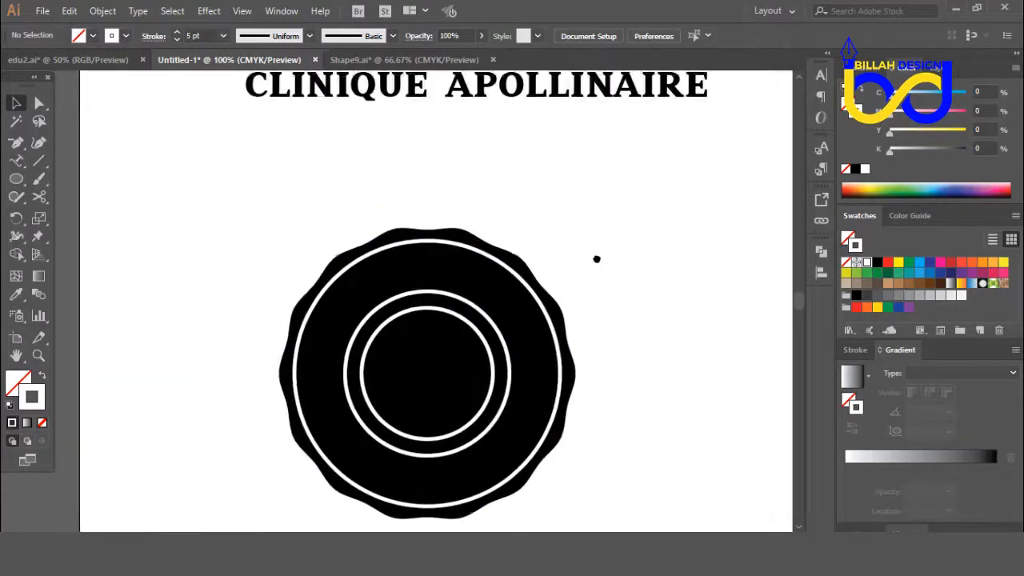
key("ctrl+minus")
left_click_drag(568, 315, 566, 306)
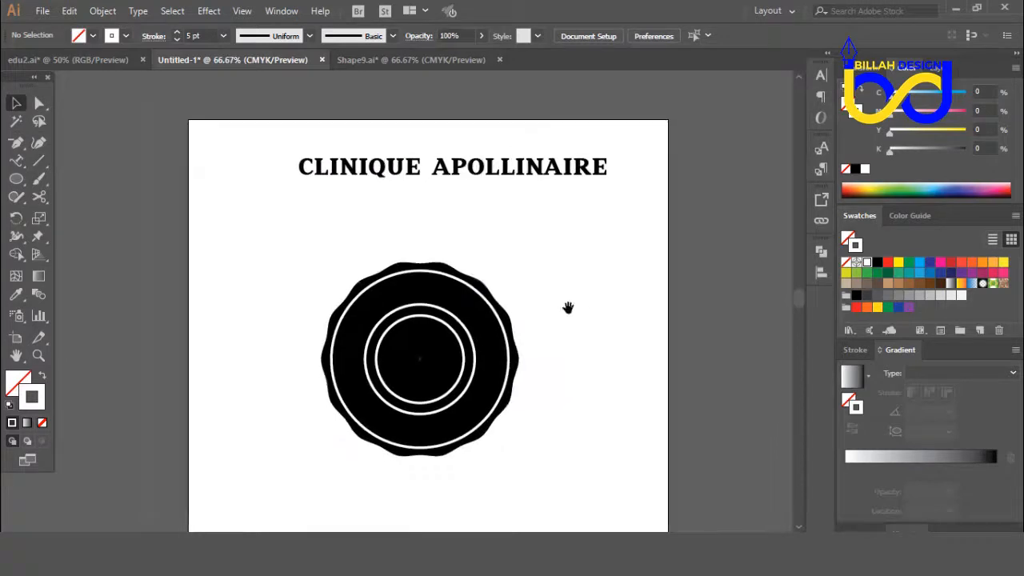
left_click(451, 316)
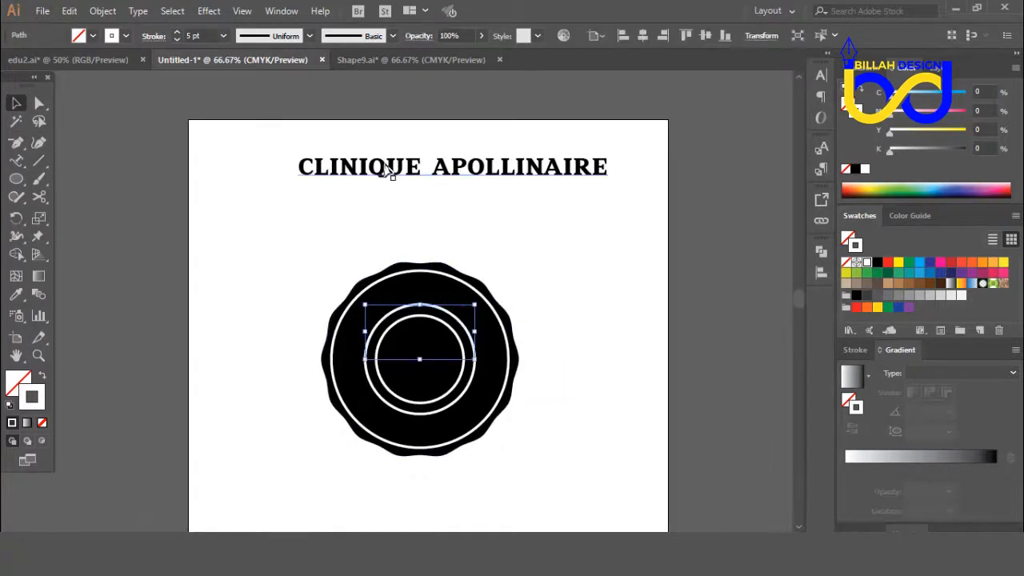
left_click(472, 392)
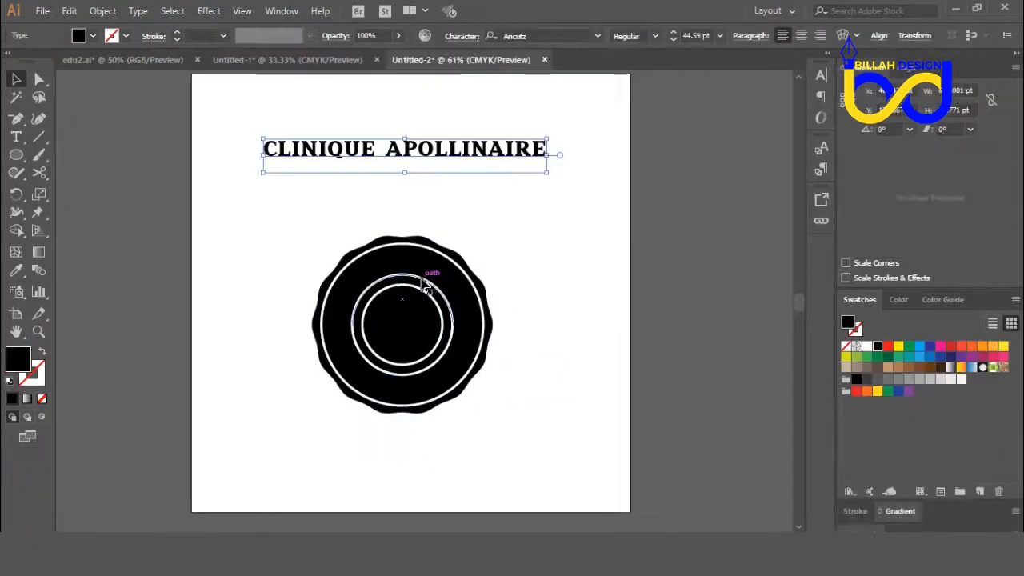
left_click(403, 274)
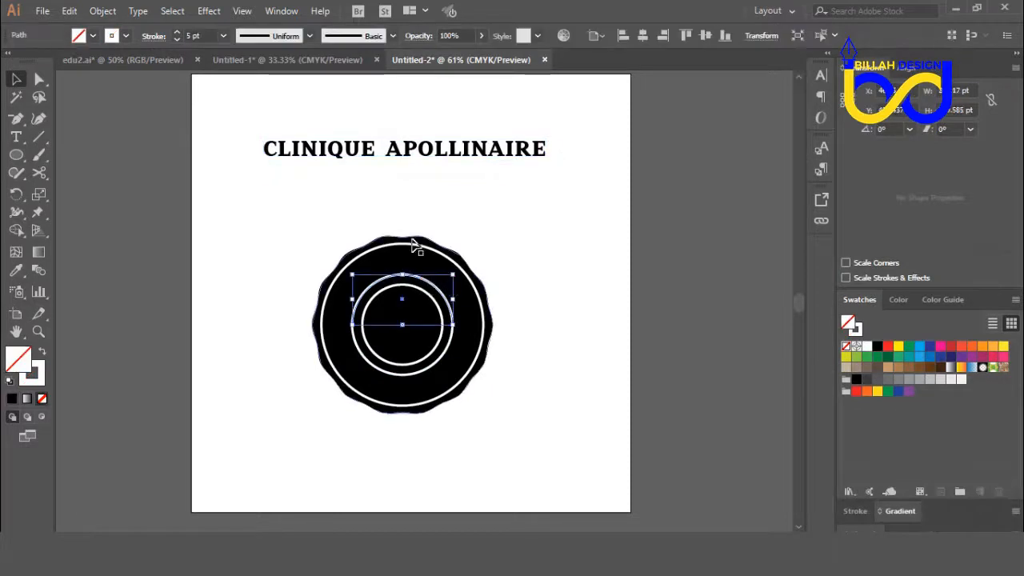
left_click(319, 219)
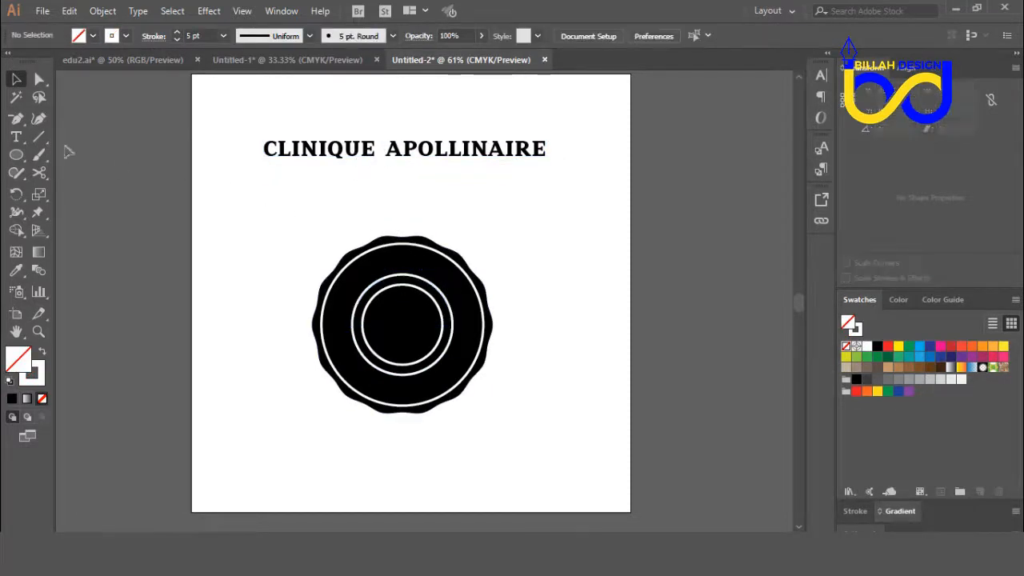
Step: Copy the word CLINIQUE from the heading above the badge
left_click(16, 136)
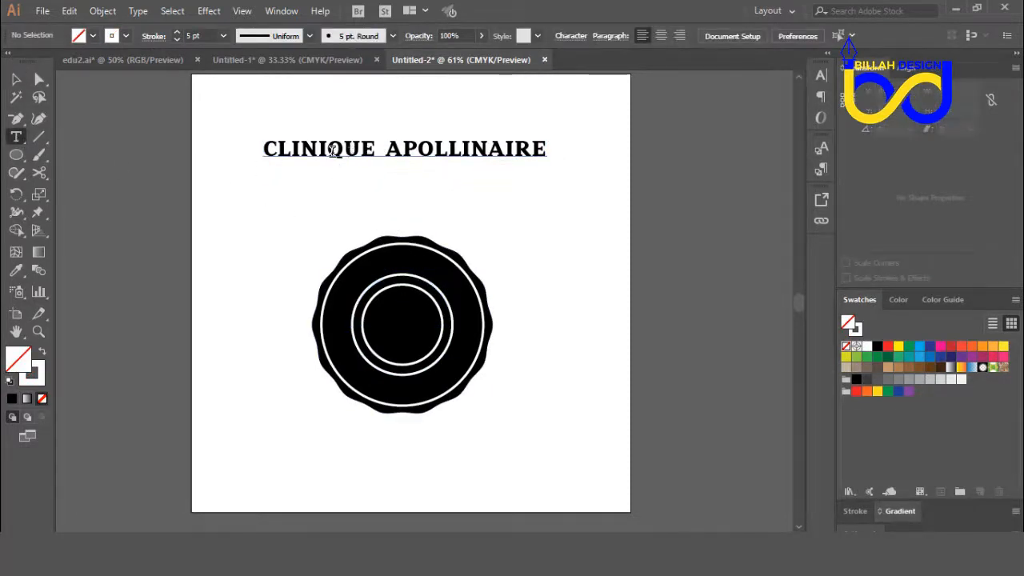
double_click(362, 149)
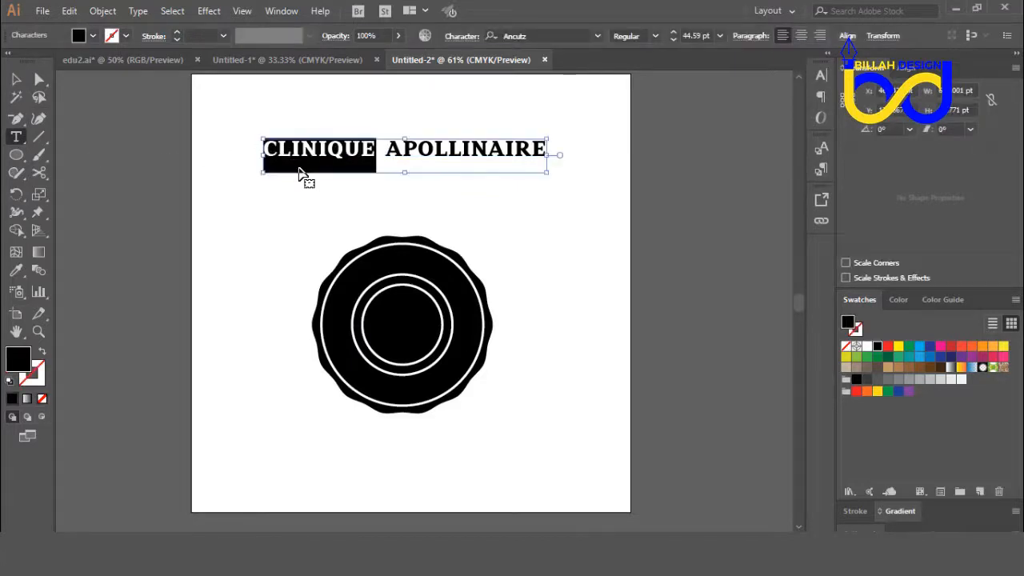
key("Escape")
left_click(213, 233)
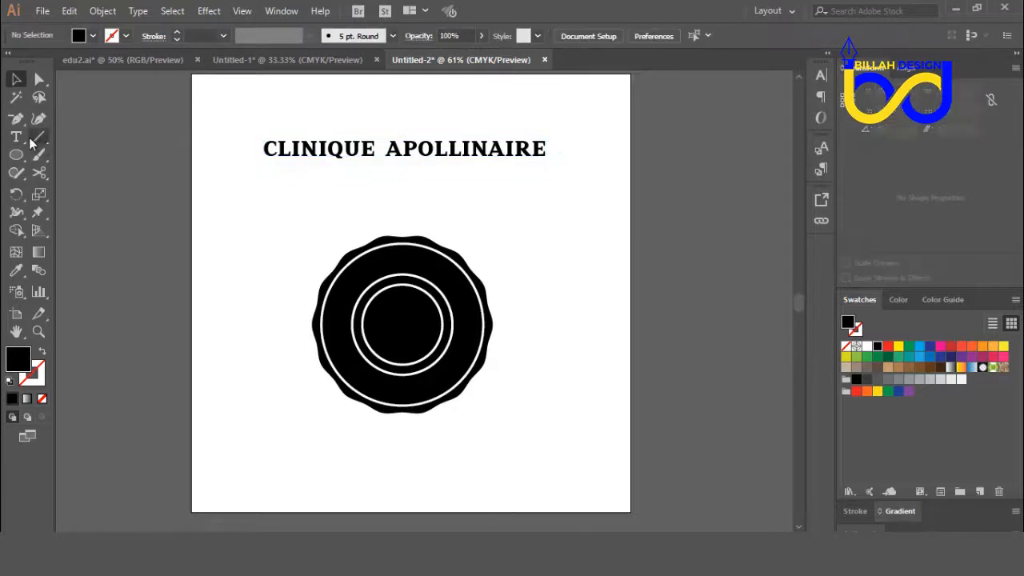
Step: Turn the upper half of the cut ring into a text path and place the copied word CLINIQUE on it
left_click_drag(29, 138, 99, 176)
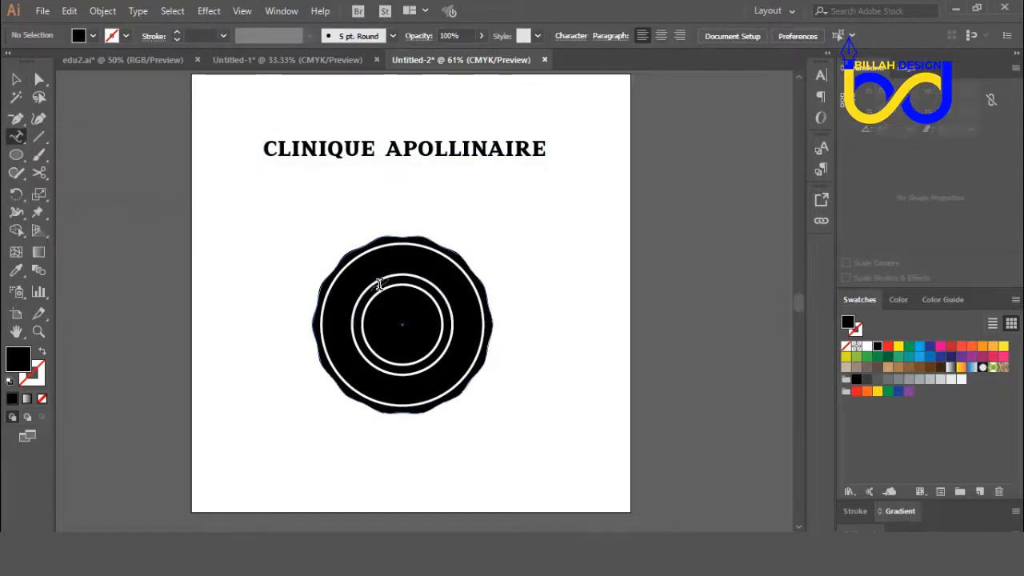
key("ctrl+=")
key("ctrl+=")
key("ctrl+=")
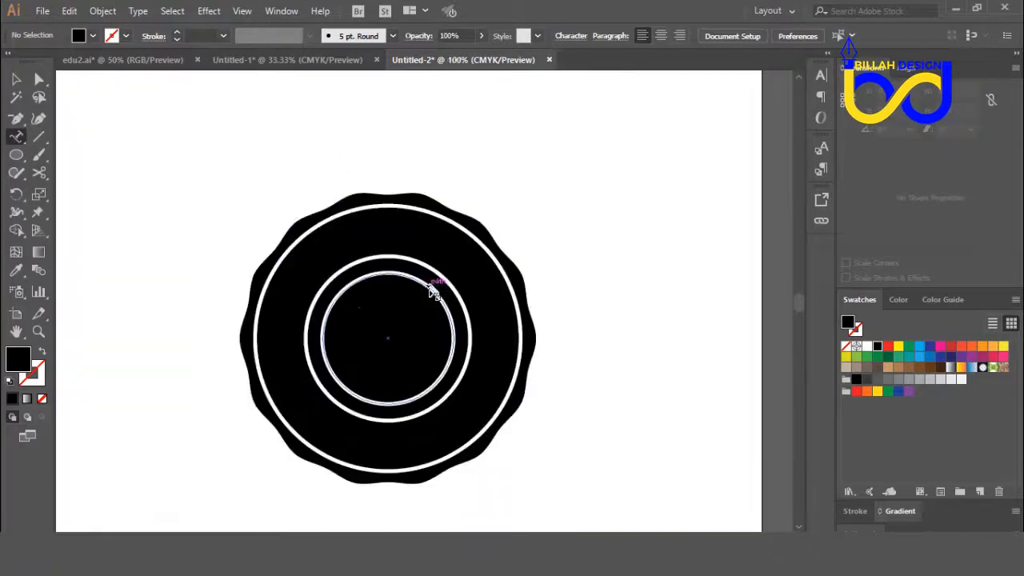
left_click_drag(391, 264, 391, 233)
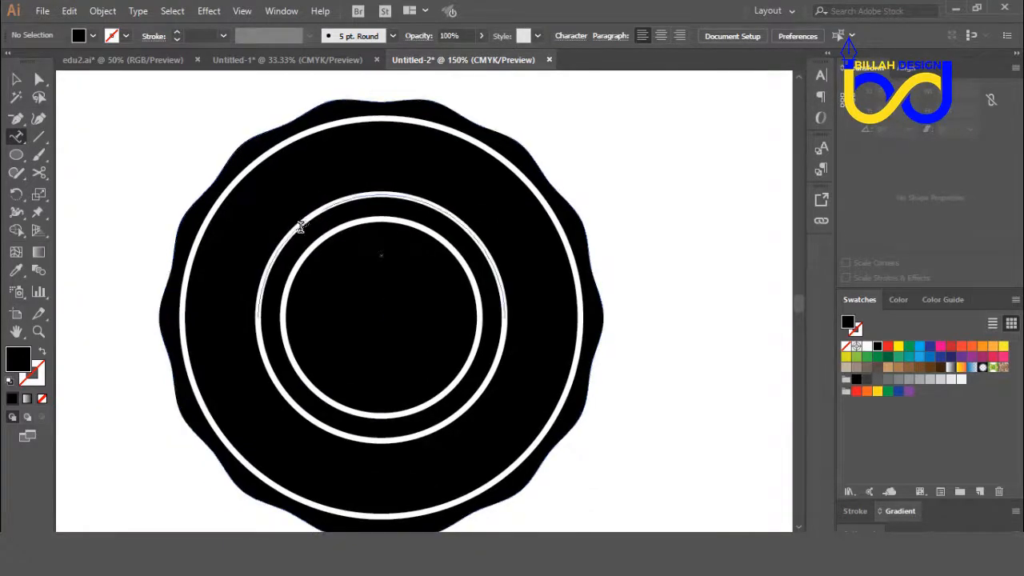
left_click(292, 233)
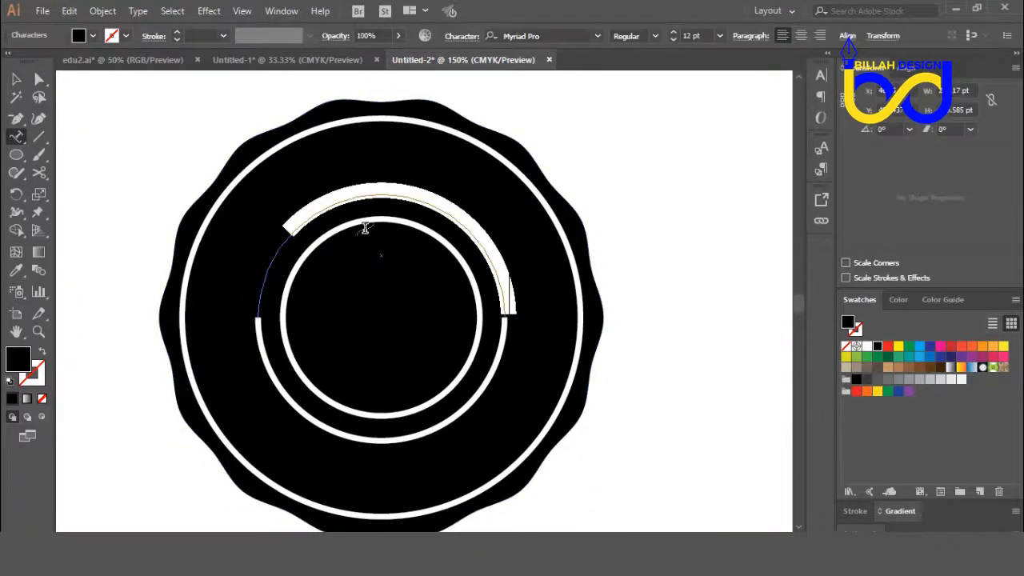
key("Escape")
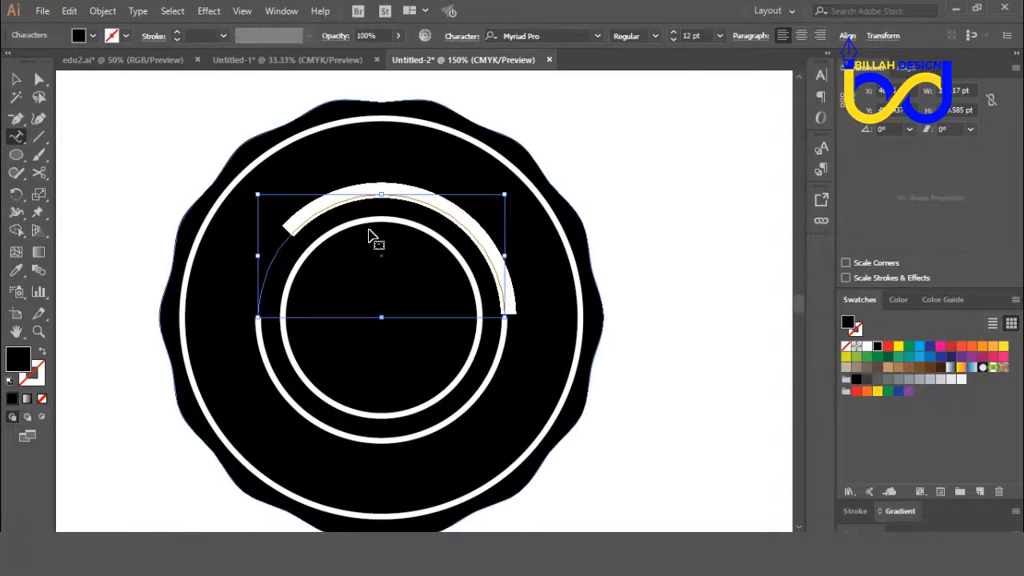
key("BackSpace")
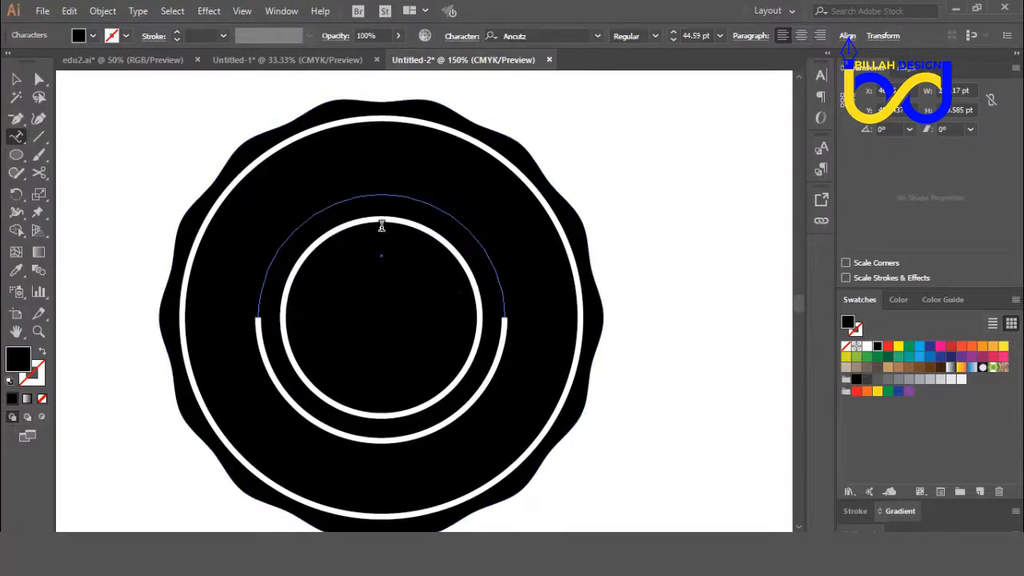
Step: Select the CLINIQUE text on the upper arc and fill it with red
left_click(889, 346)
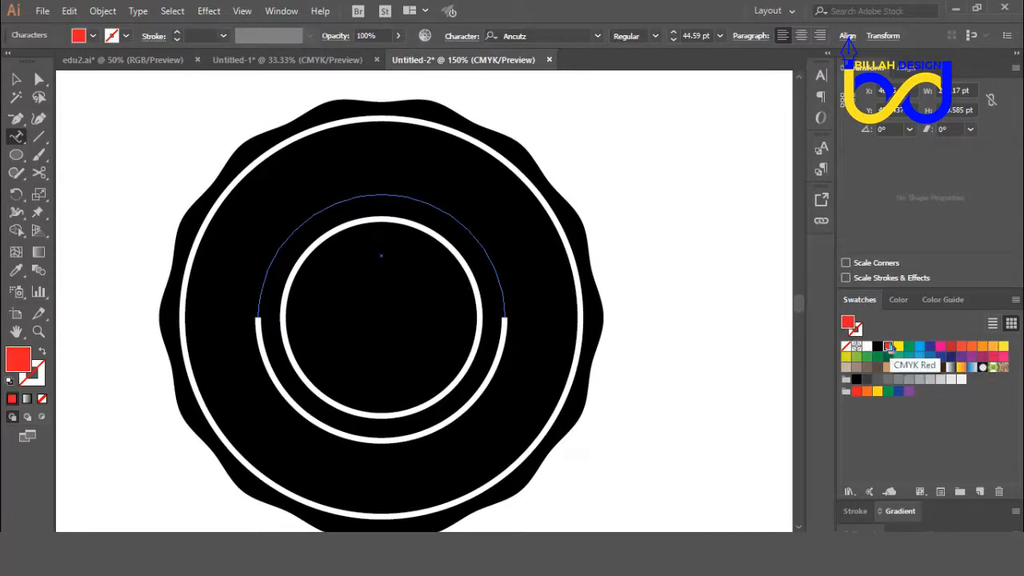
left_click(502, 276)
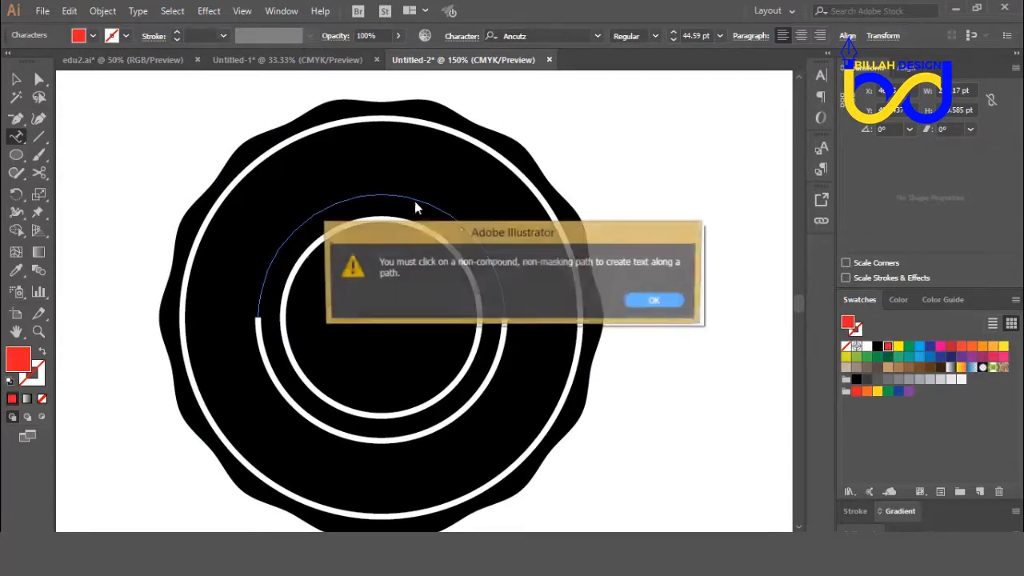
left_click(652, 299)
left_click_drag(494, 270, 183, 261)
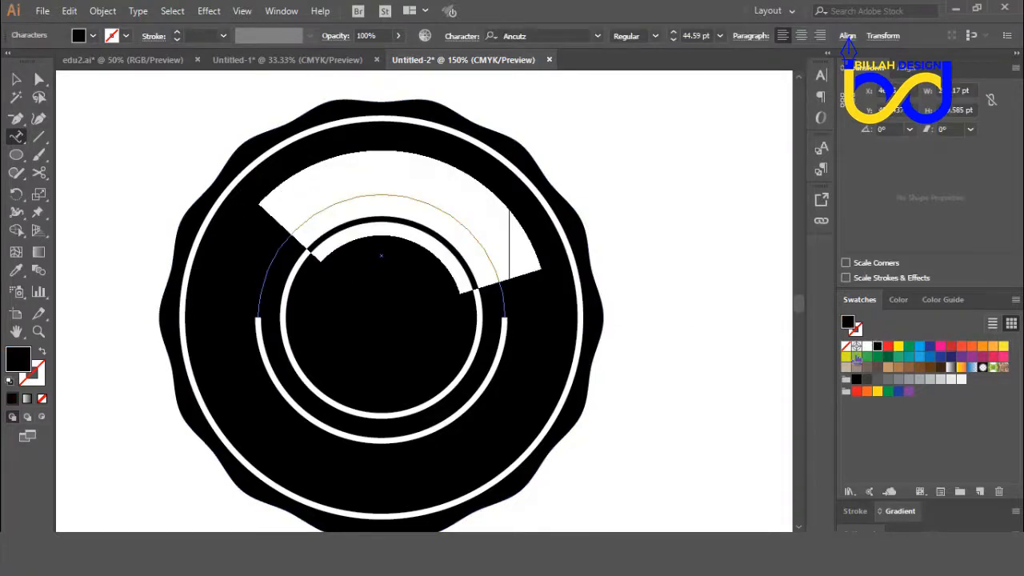
left_click(888, 346)
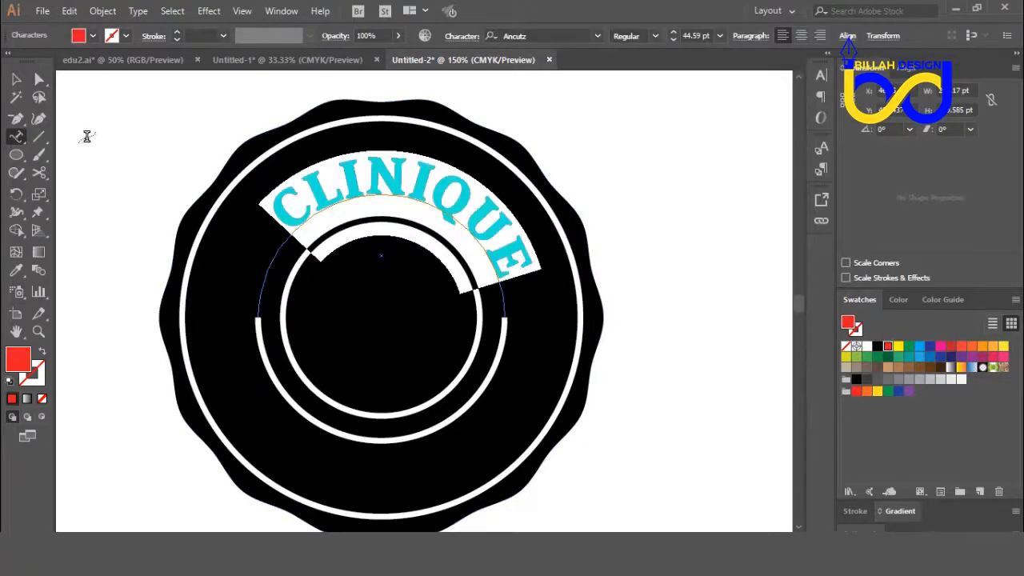
left_click(16, 78)
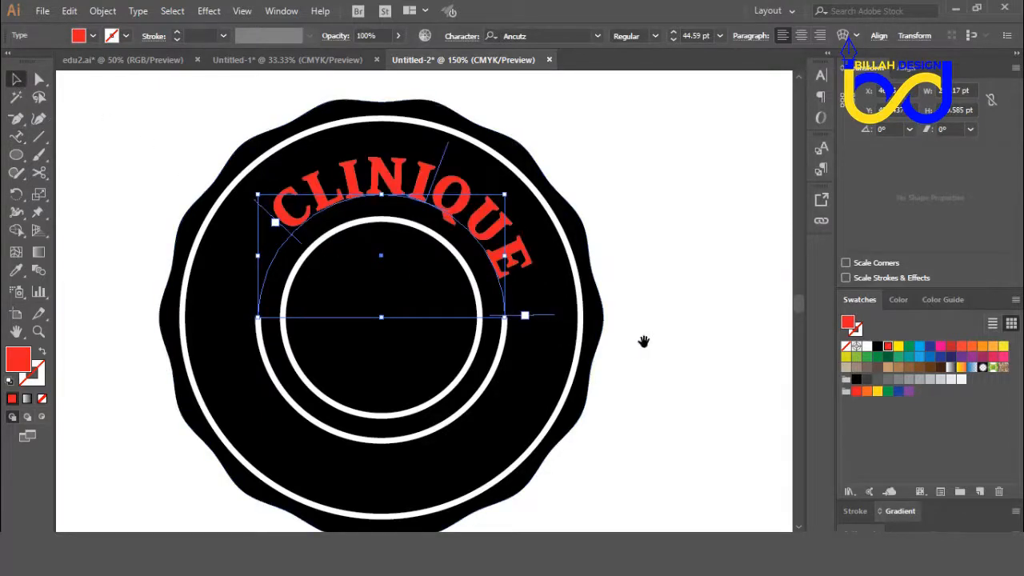
Step: Move the start of the CLINIQUE text to the beginning of the arc and center-align it along the path
left_click_drag(643, 341, 635, 333)
key("ctrl+minus")
key("ctrl+minus")
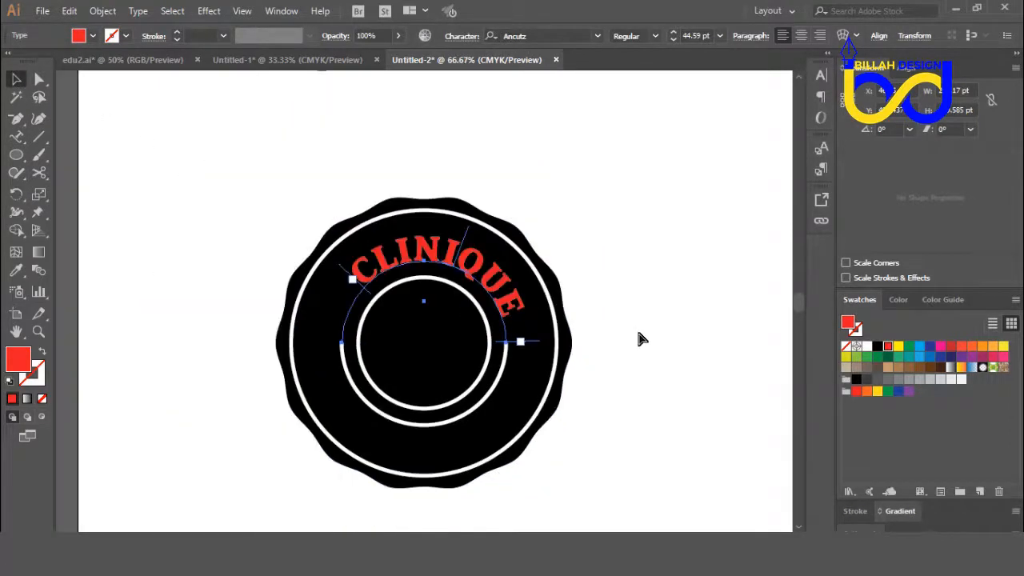
key("ctrl+minus")
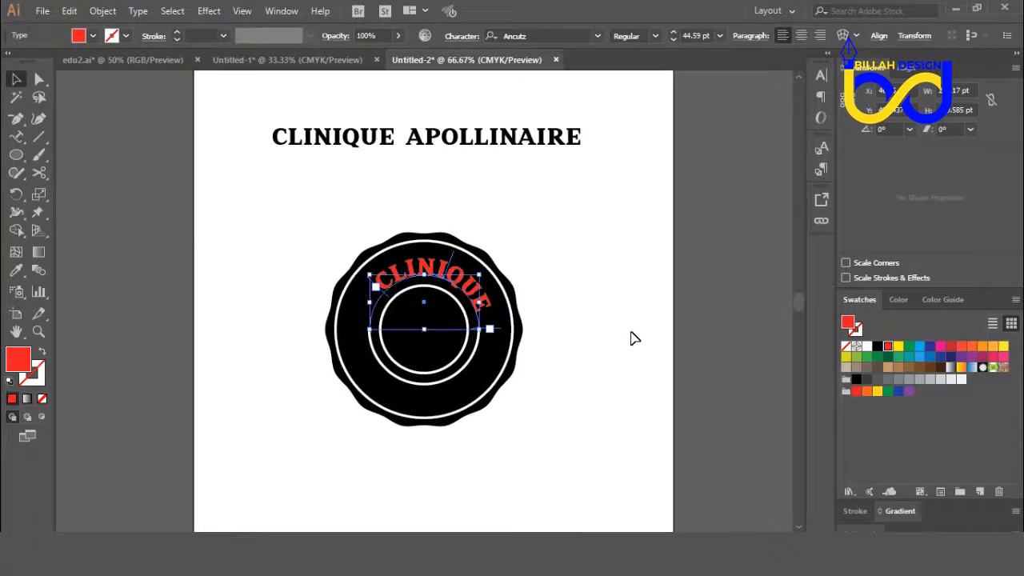
key("ctrl+plus")
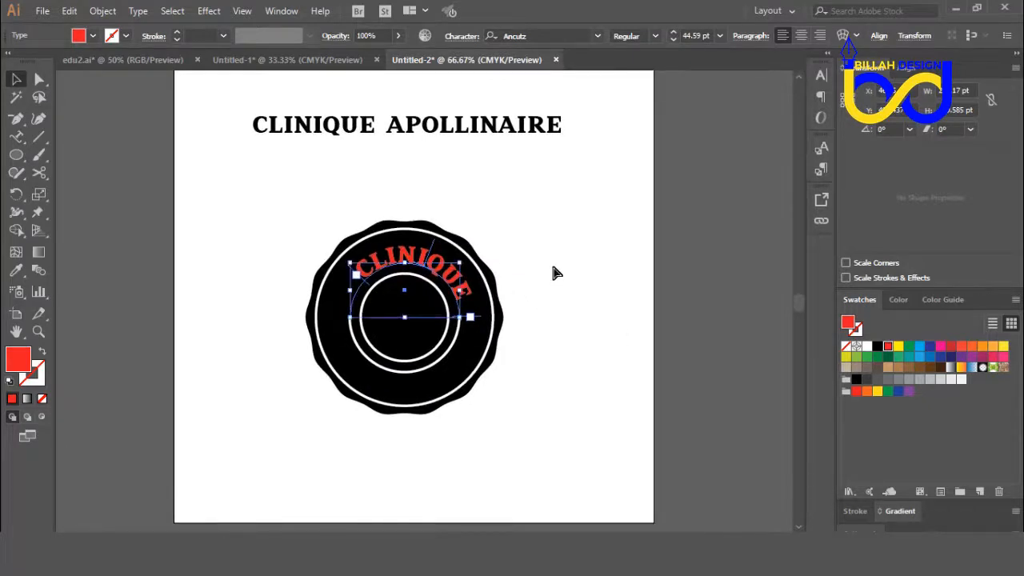
key("ctrl+plus")
key("ctrl+plus")
left_click_drag(571, 320, 551, 296)
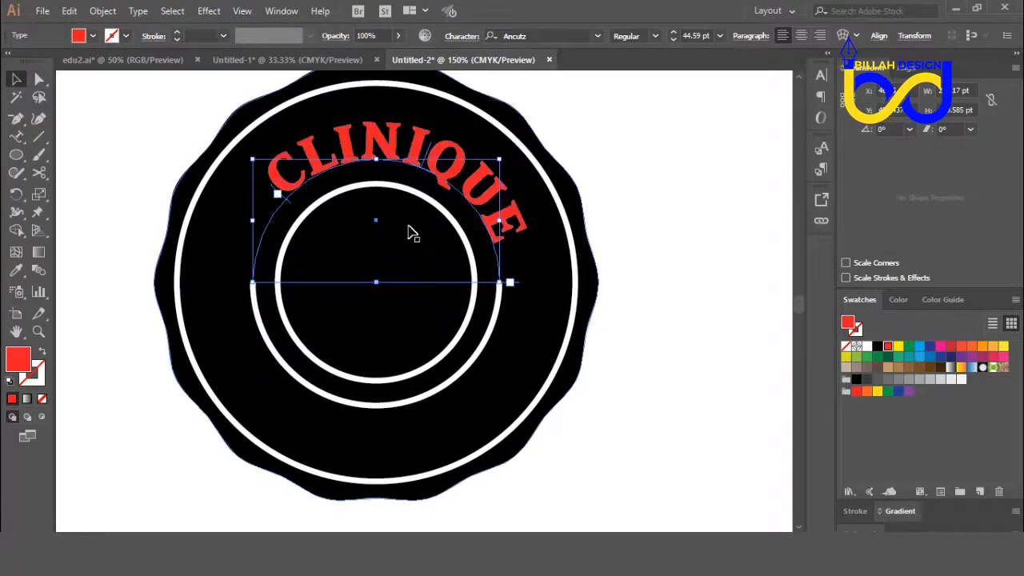
left_click_drag(272, 192, 236, 293)
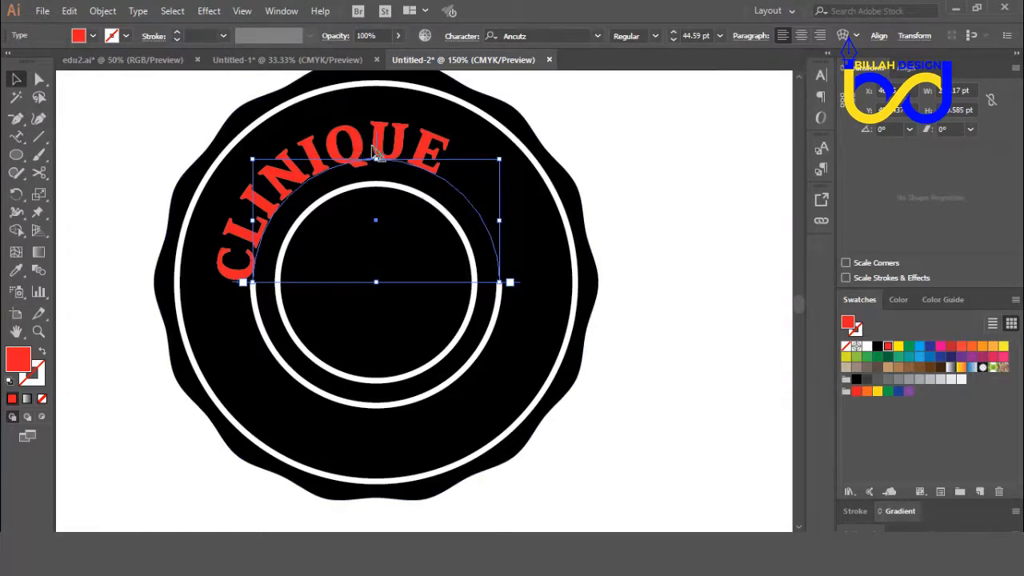
left_click(802, 37)
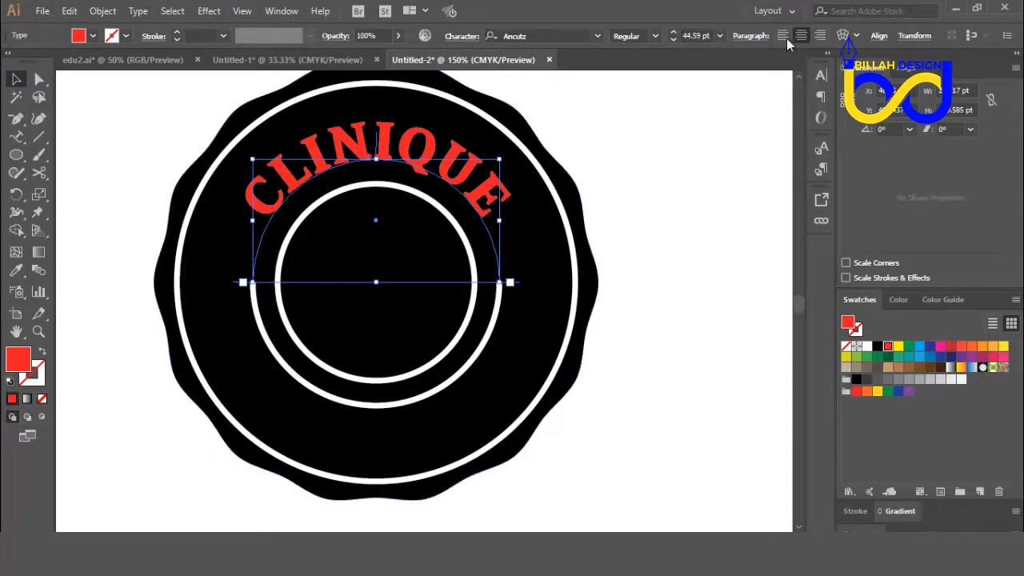
left_click(290, 12)
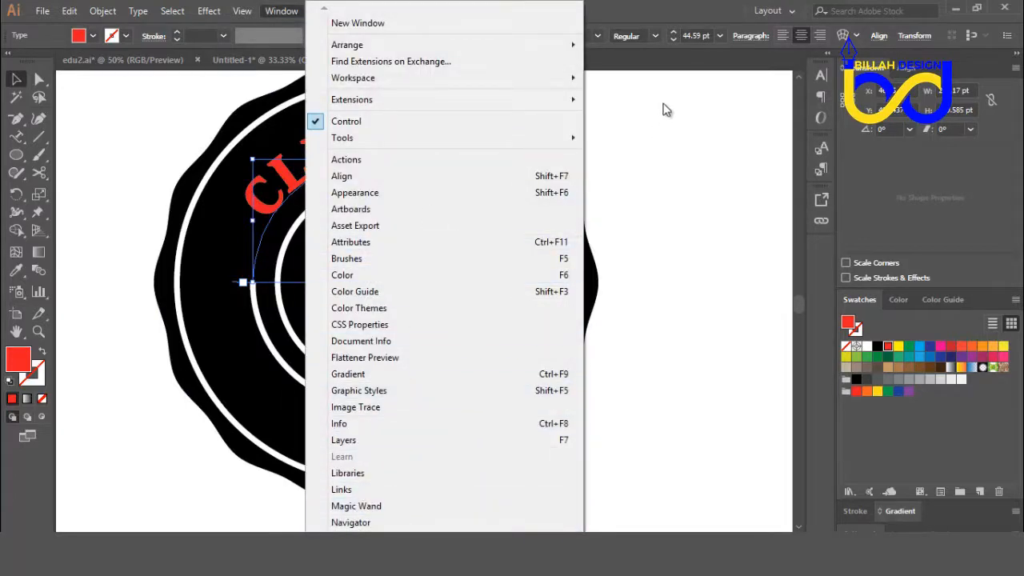
left_click(803, 38)
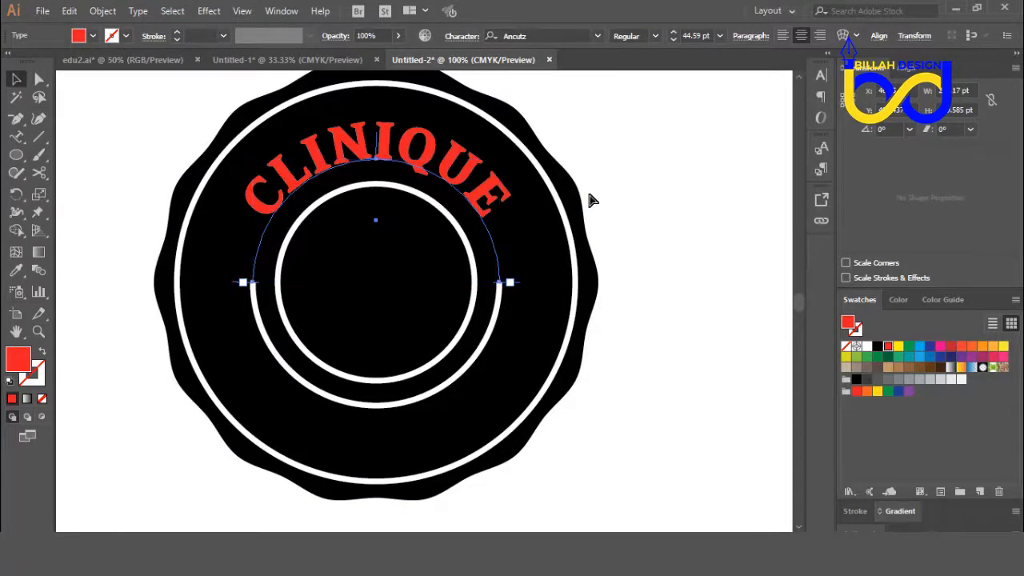
Step: Open the character formatting settings for the curved CLINIQUE text
key("ctrl+minus")
left_click(820, 77)
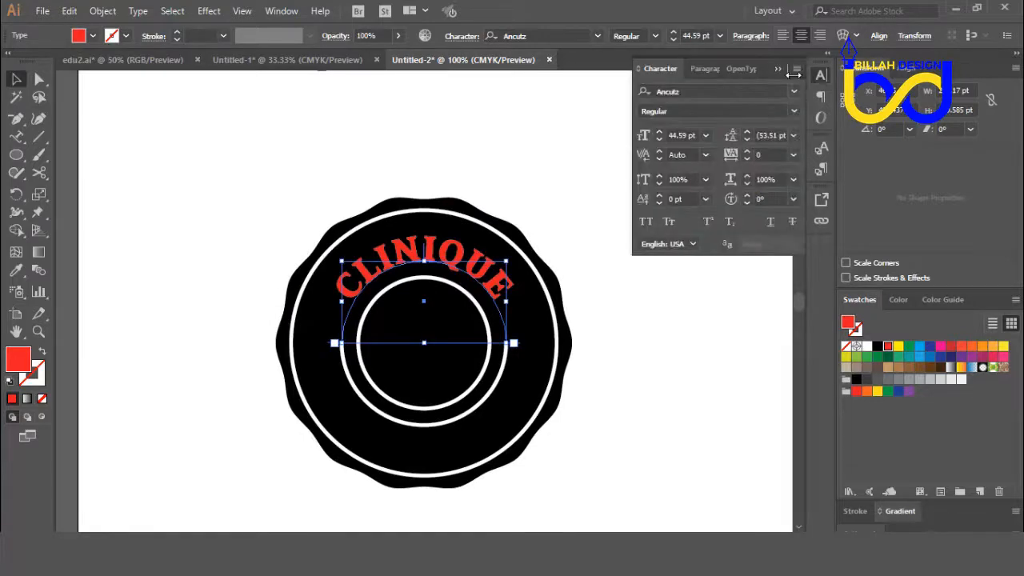
left_click(286, 13)
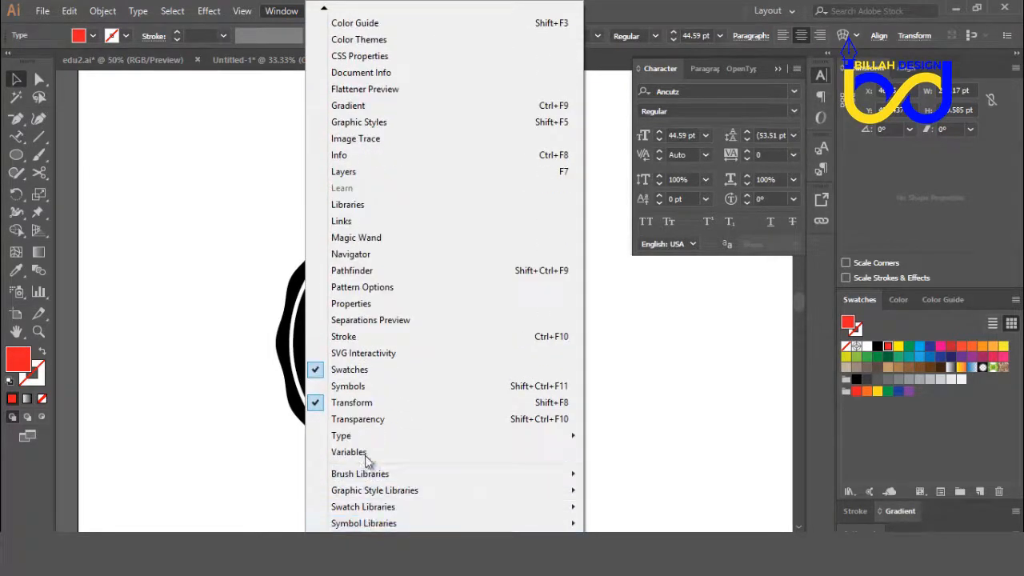
mouse_move(373, 438)
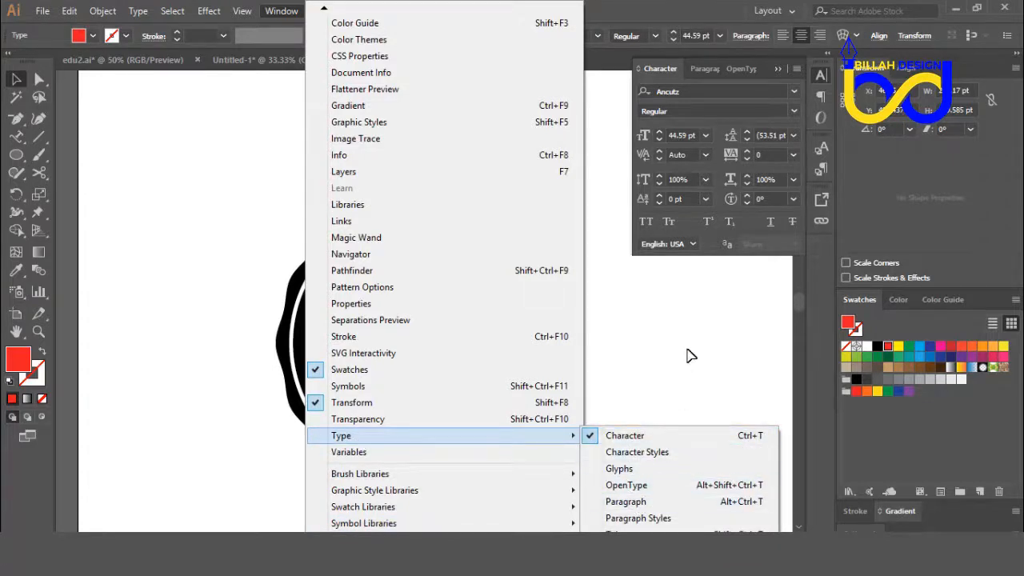
left_click(643, 337)
left_click(476, 272)
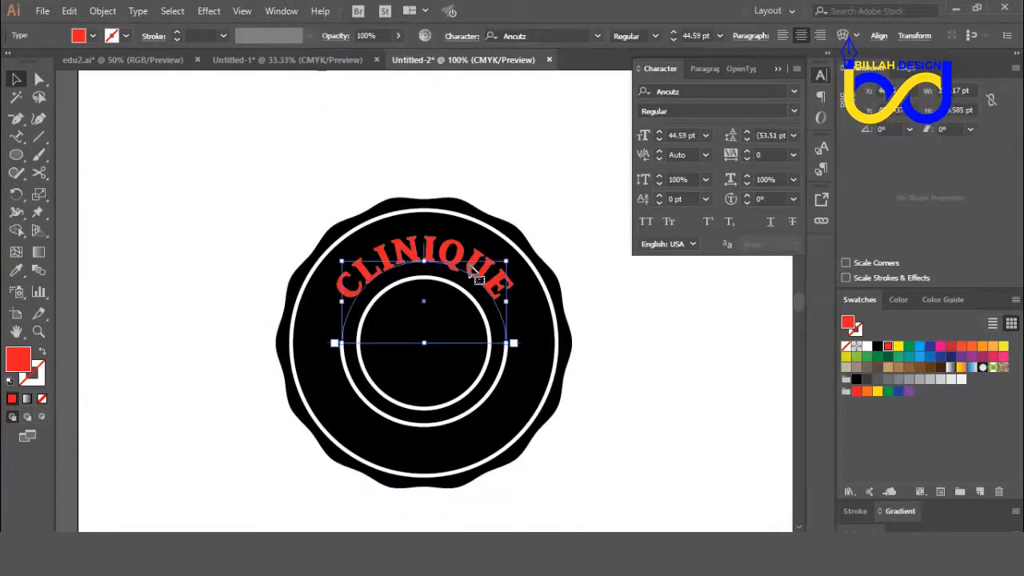
Step: Increase the font size of the curved CLINIQUE text to 56 pt
left_click(658, 133)
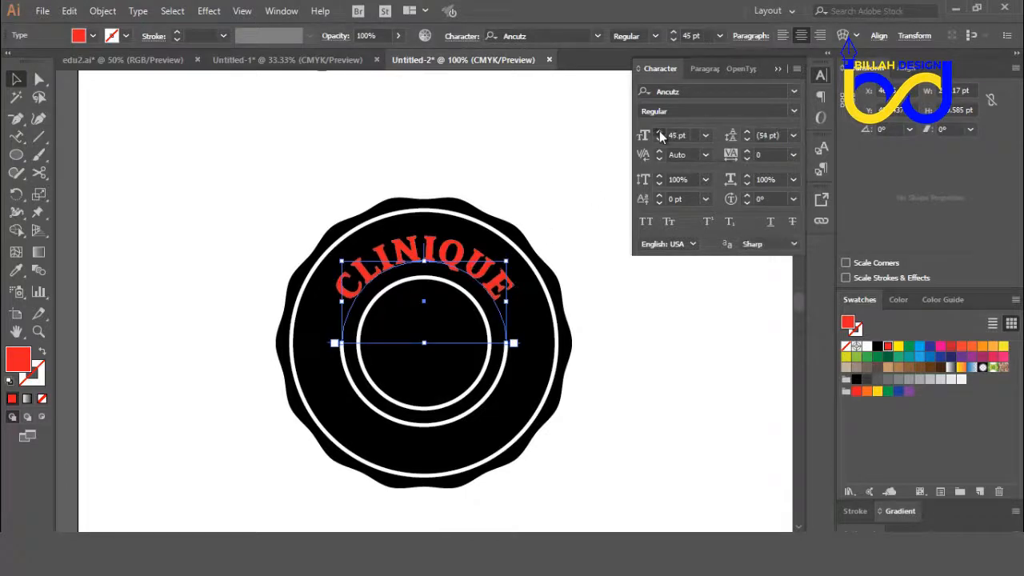
left_click(659, 133)
left_click(659, 132)
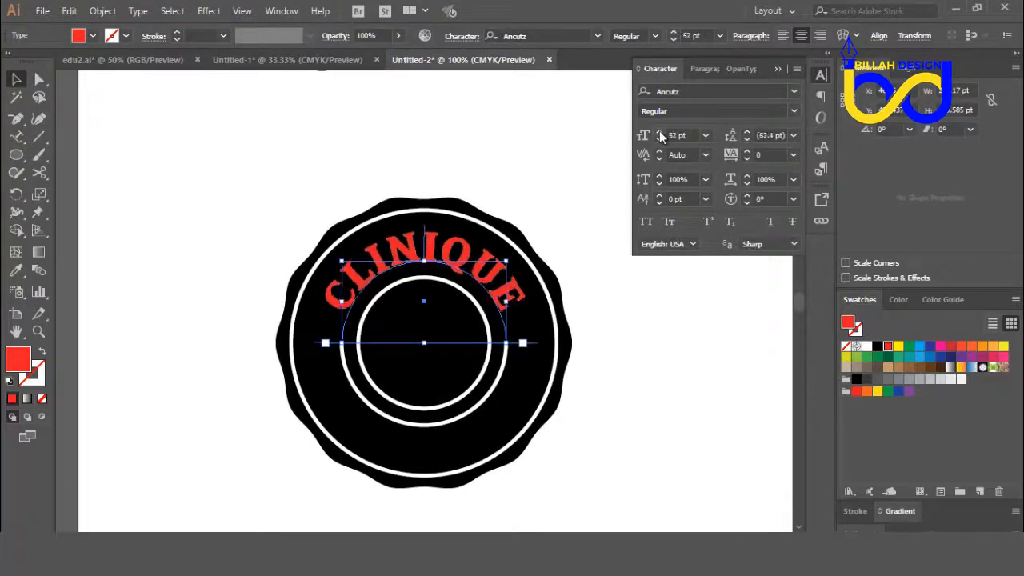
left_click(659, 133)
left_click(659, 132)
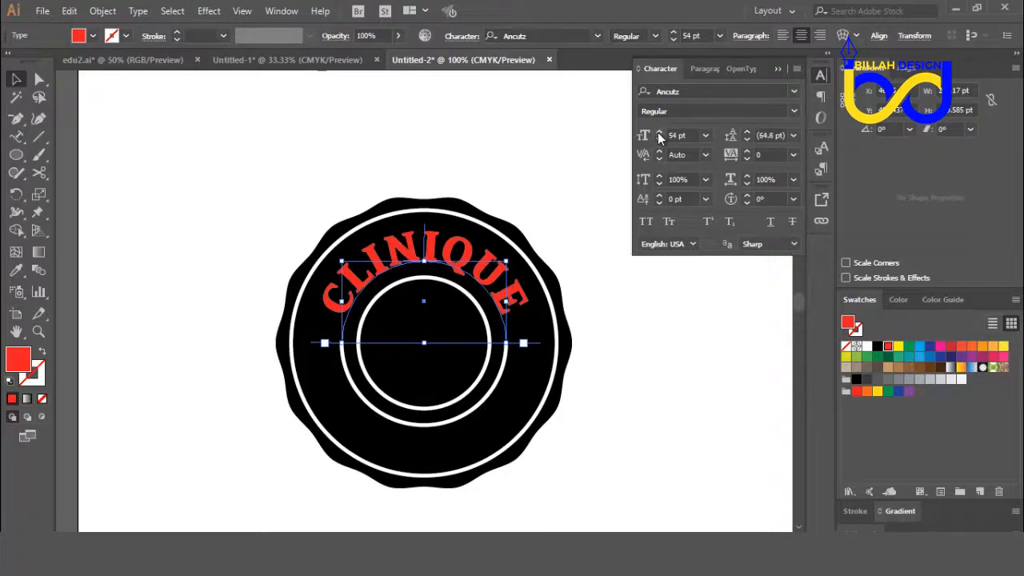
left_click(659, 133)
left_click(659, 133)
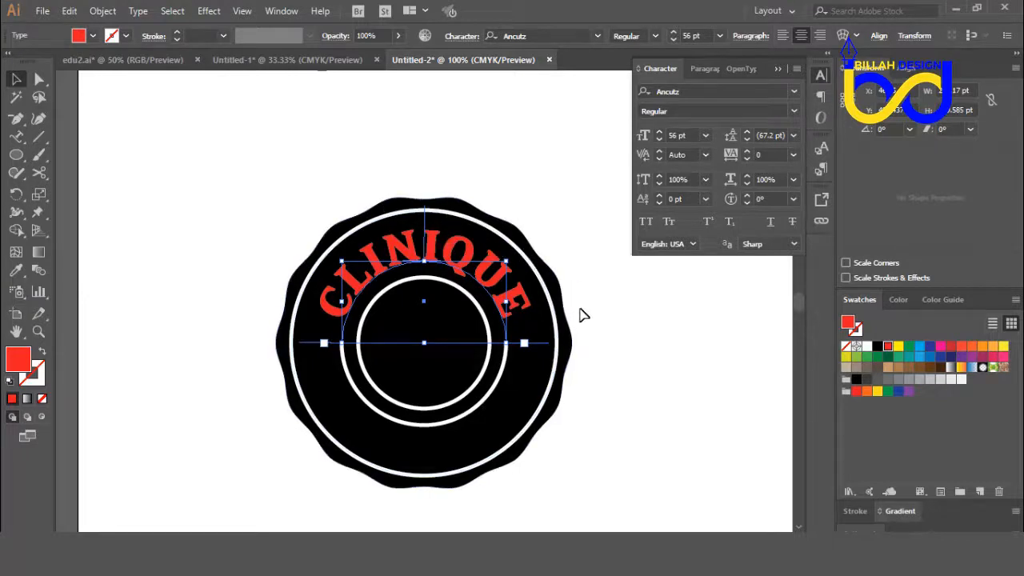
left_click_drag(590, 315, 551, 315)
Step: Fill the word APOLLINAIRE in the heading above the badge with red
key("ctrl+minus")
key("ctrl+minus")
key("ctrl+plus")
left_click(448, 205)
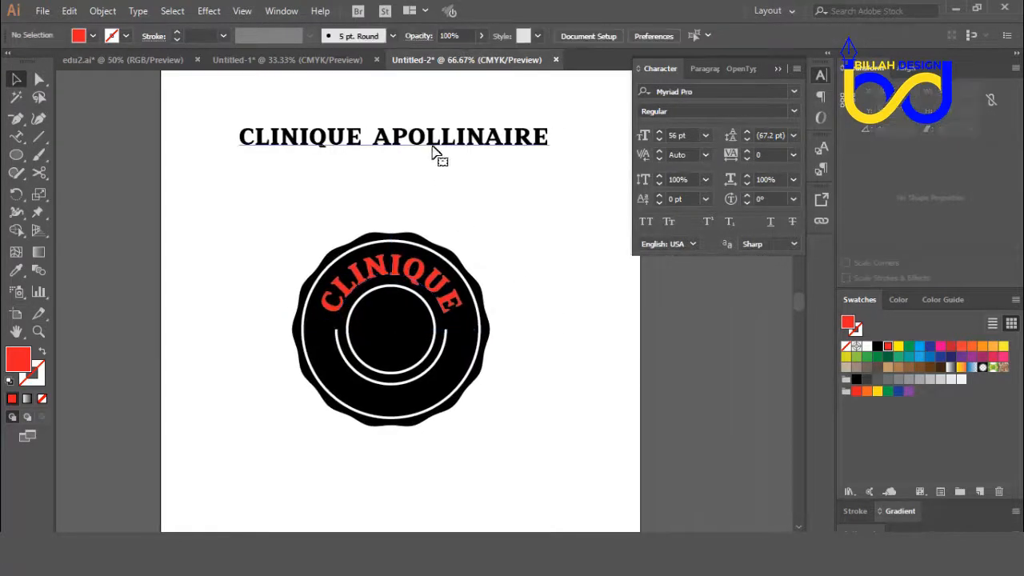
left_click(16, 136)
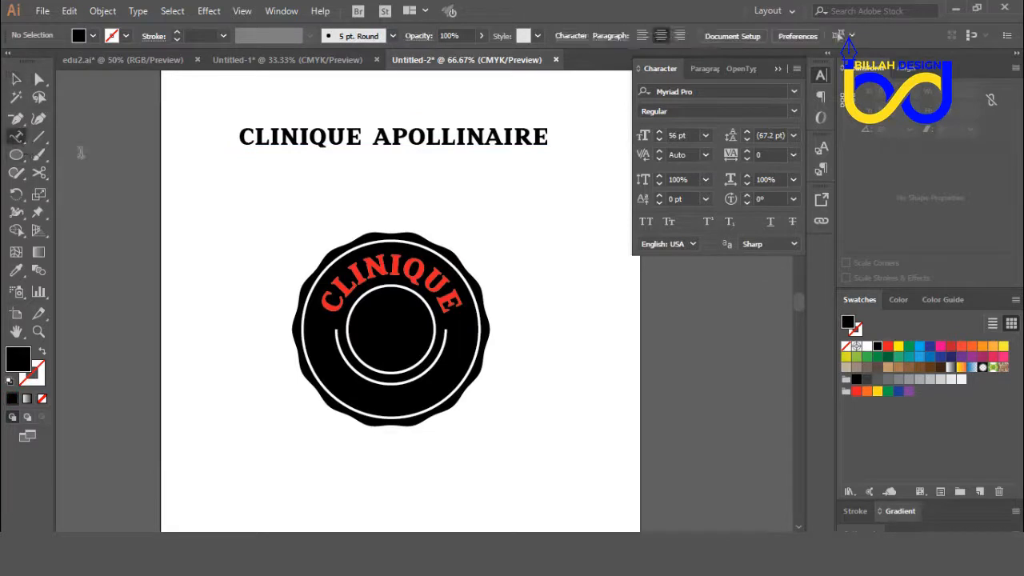
left_click_drag(372, 138, 552, 138)
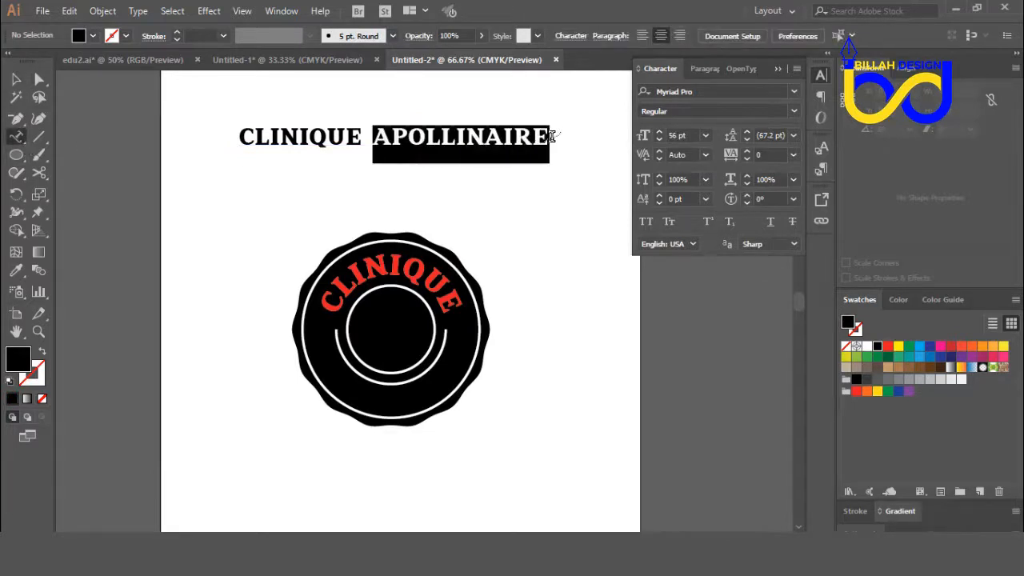
left_click(888, 347)
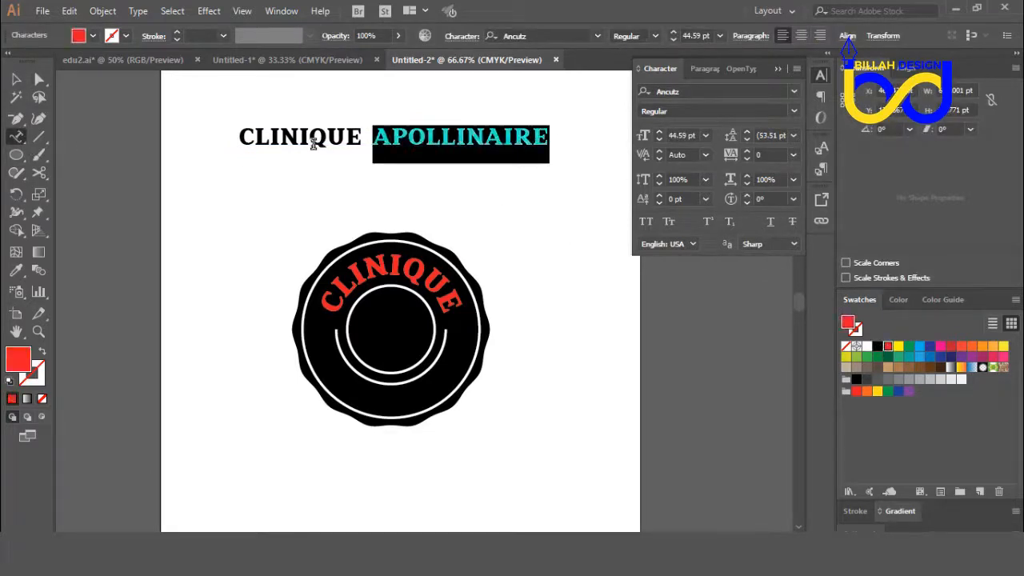
key("Escape")
left_click(198, 176)
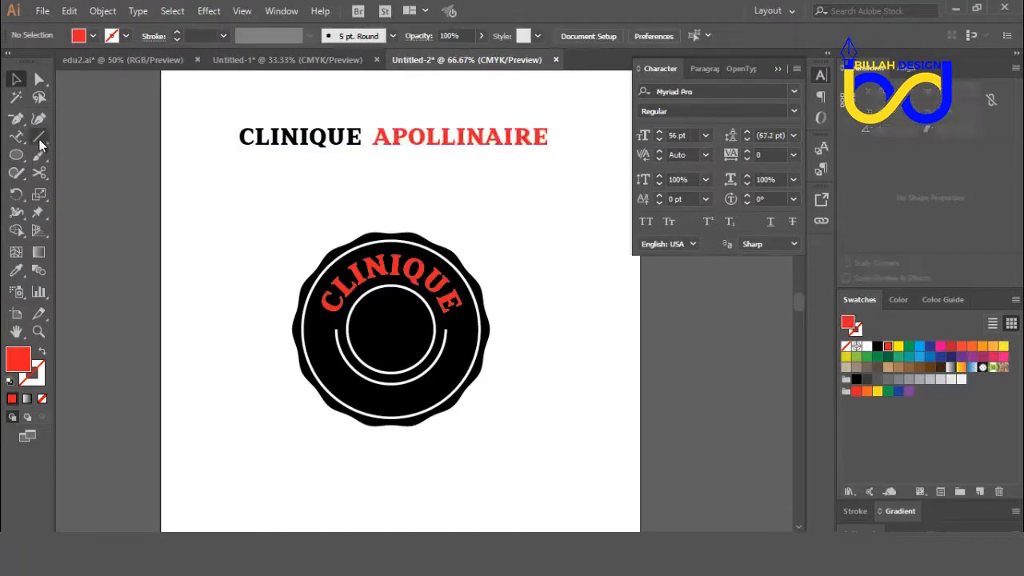
Step: Copy the red word APOLLINAIRE from the heading above the badge
left_click(16, 136)
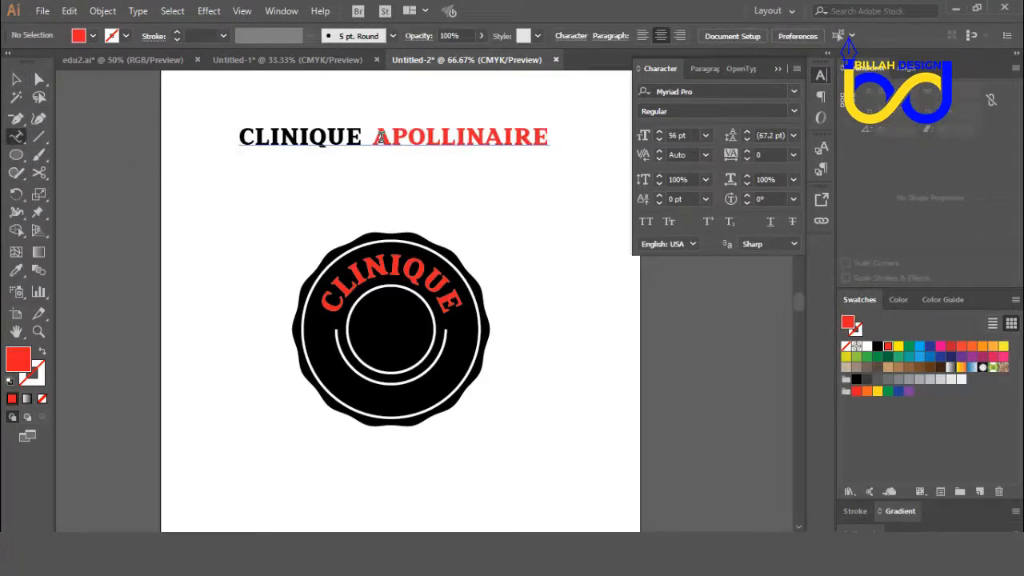
left_click_drag(381, 138, 552, 146)
key("ctrl+c")
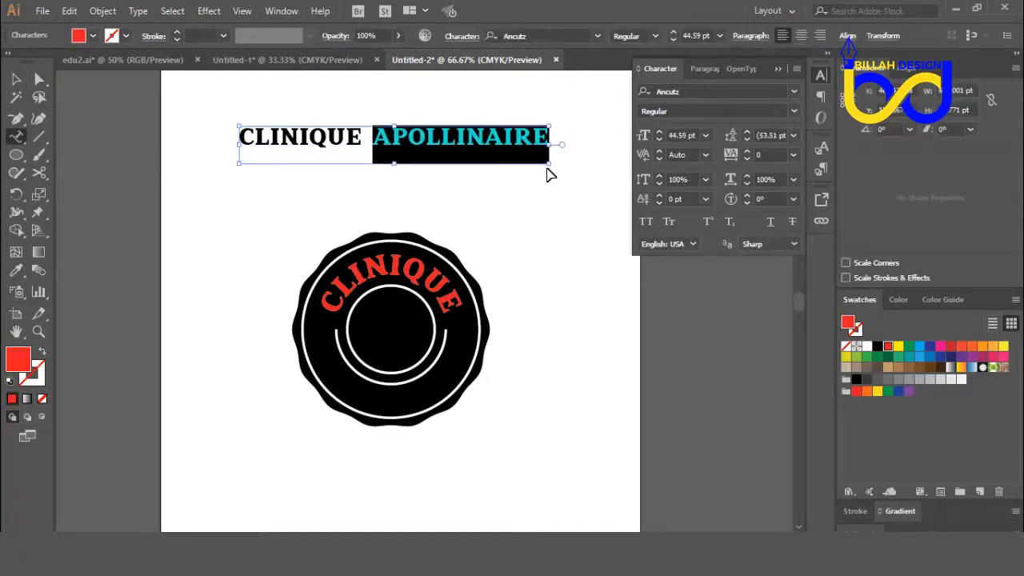
left_click(42, 80)
left_click(294, 450)
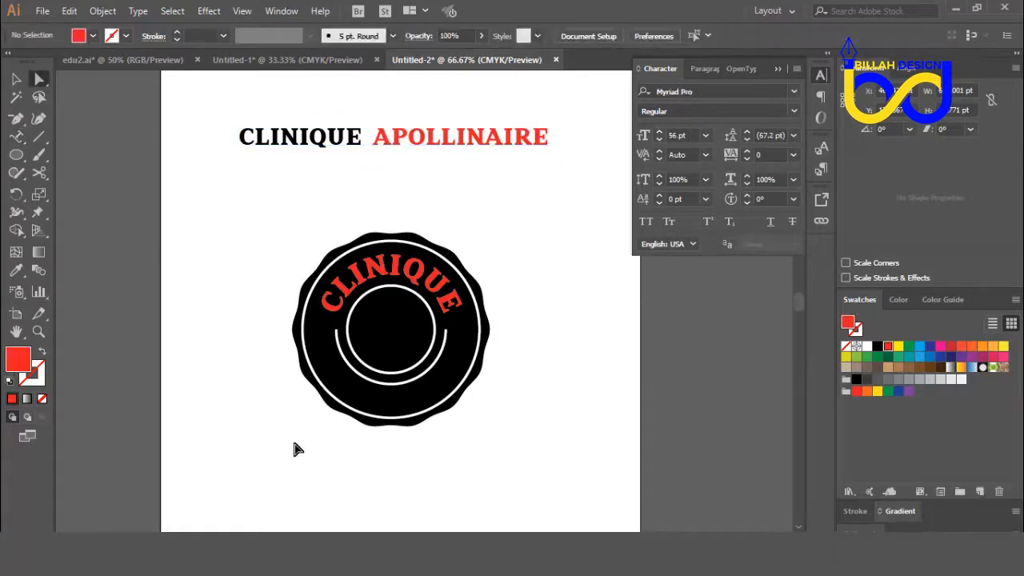
Step: Turn the lower half of the cut ring into a text path and paste the word APOLLINAIRE onto it
left_click_drag(294, 449, 287, 384)
left_click(16, 137)
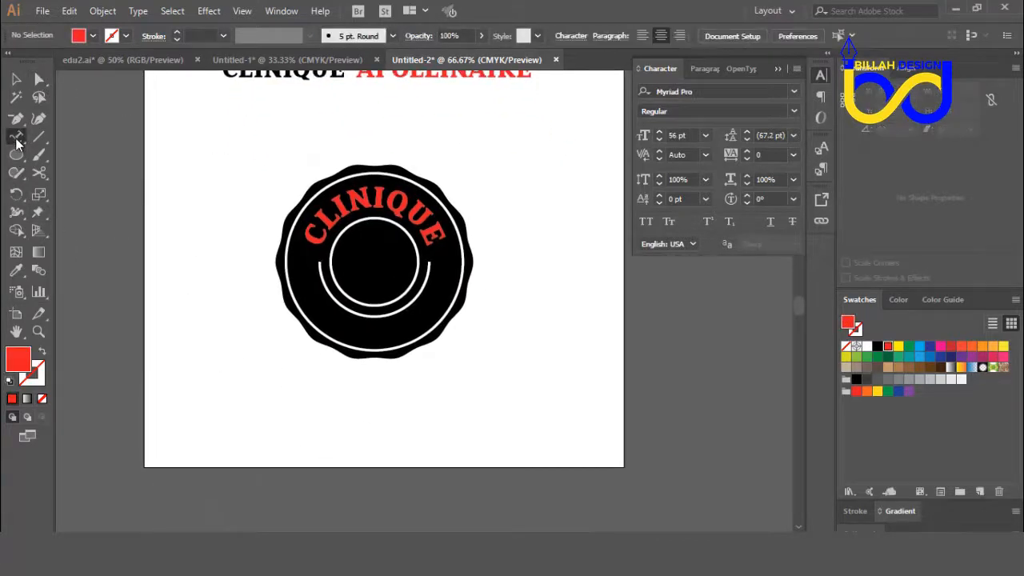
left_click_drag(17, 142, 69, 171)
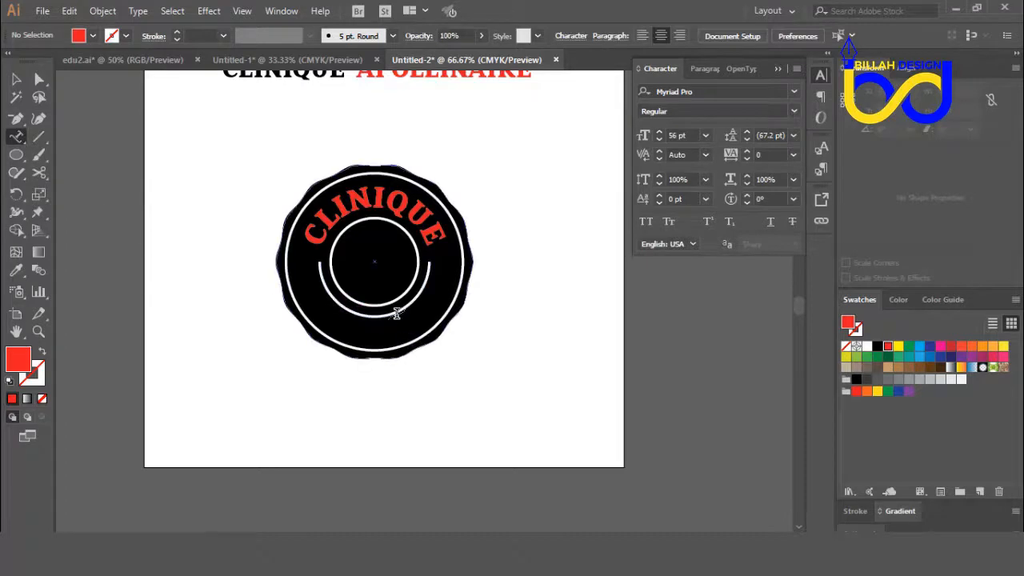
left_click(390, 311)
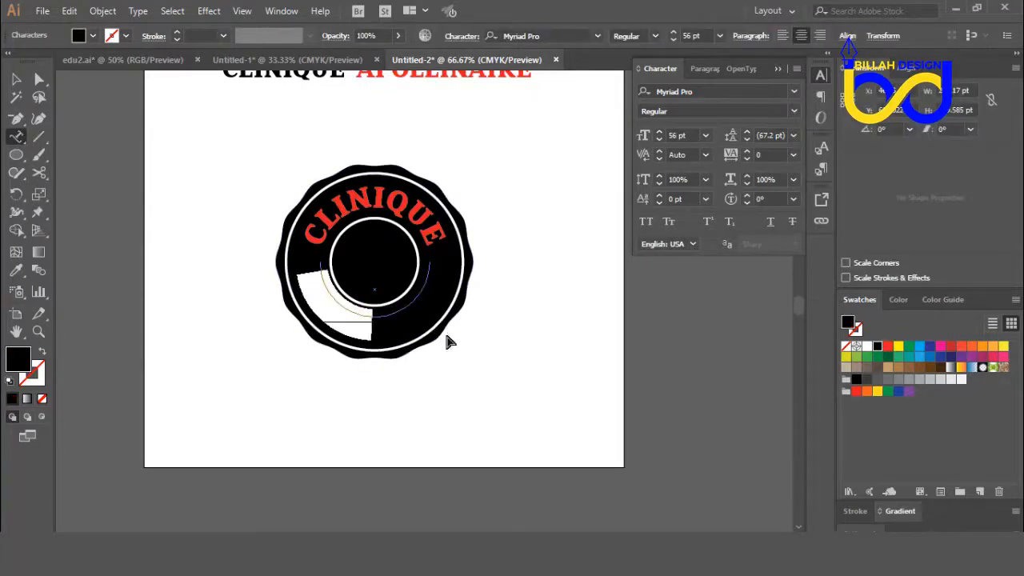
key("ctrl+v")
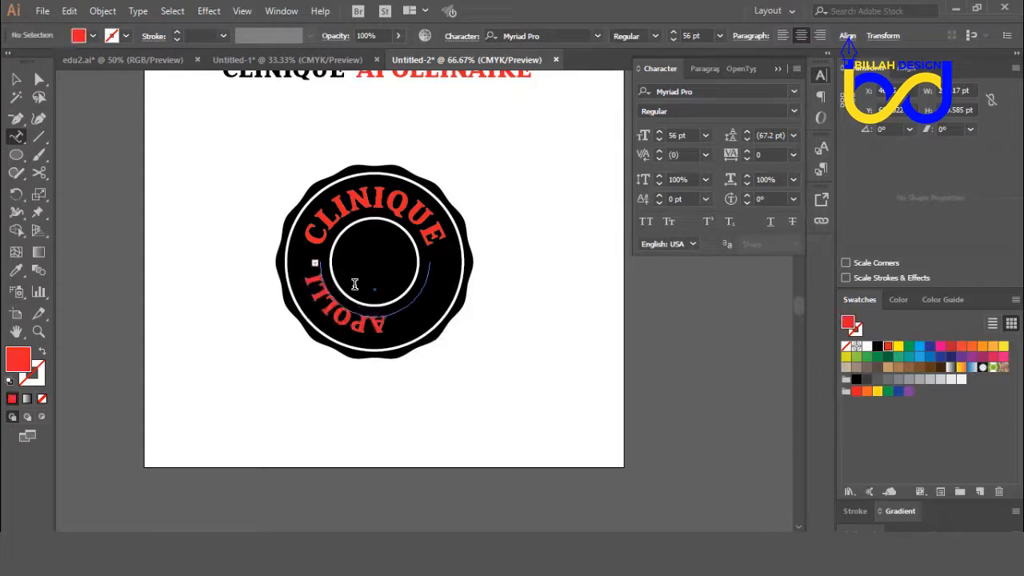
left_click(21, 81)
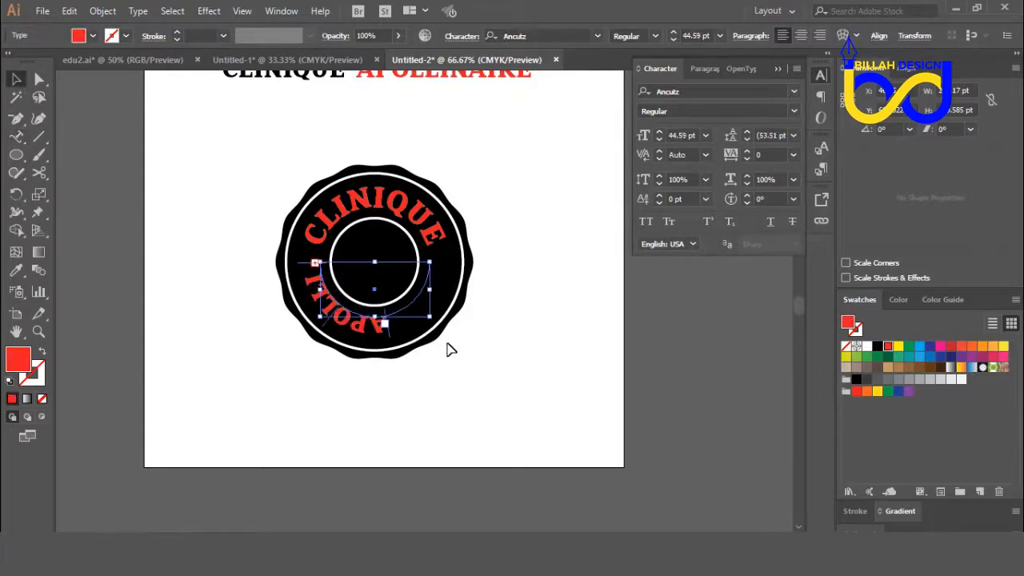
Step: Move the start of the APOLLINAIRE text to the right-hand end of the lower arc and center-align it along the path
key("ctrl+plus")
key("ctrl+plus")
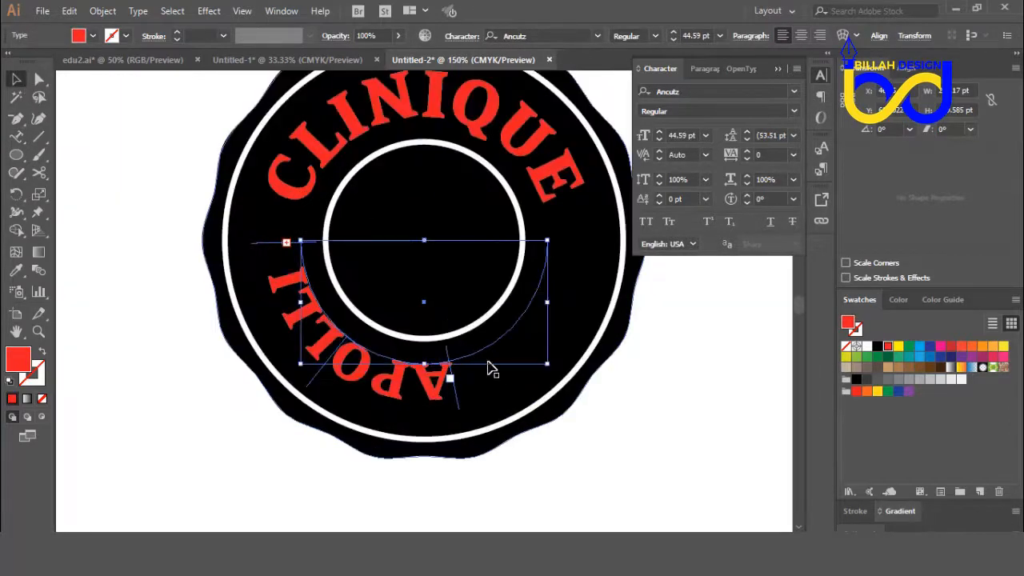
key("ctrl+minus")
key("ctrl+minus")
key("ctrl+minus")
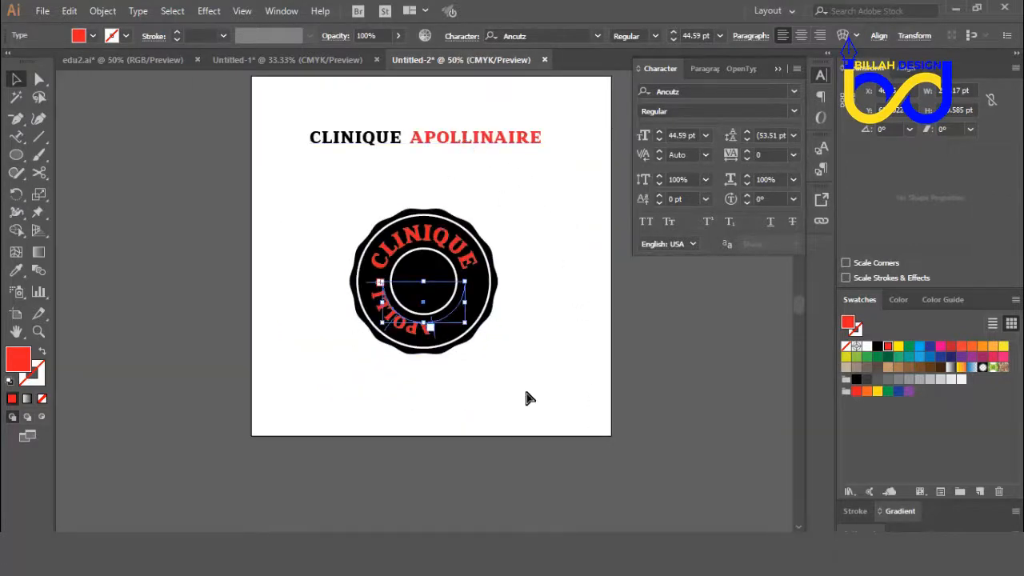
key("ctrl+plus")
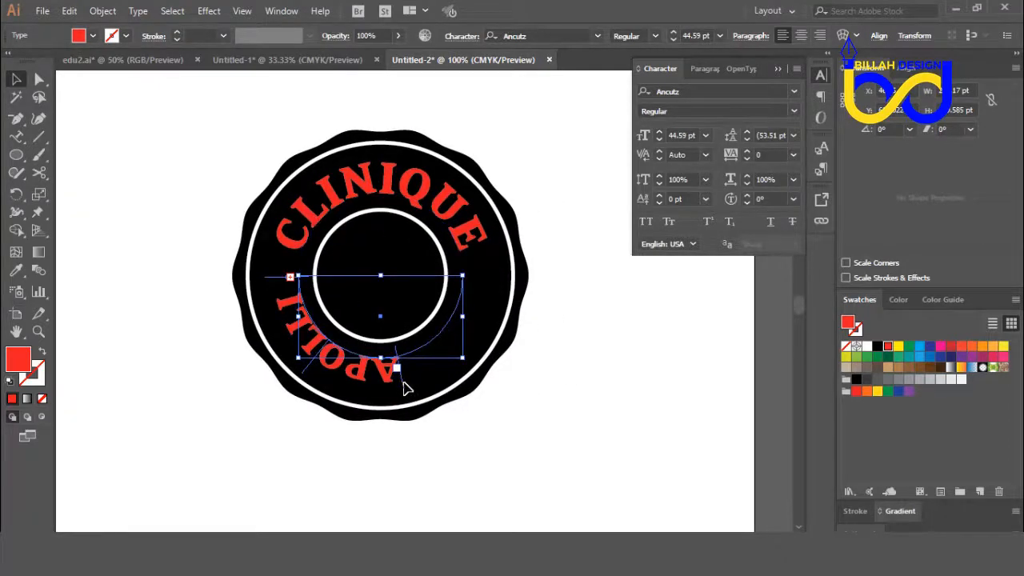
left_click_drag(408, 388, 498, 271)
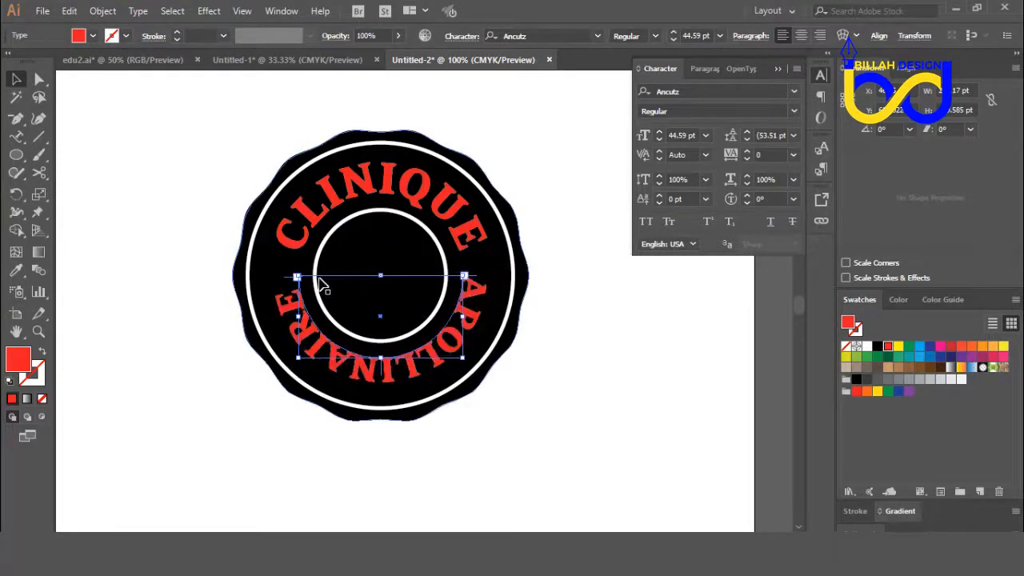
left_click(799, 36)
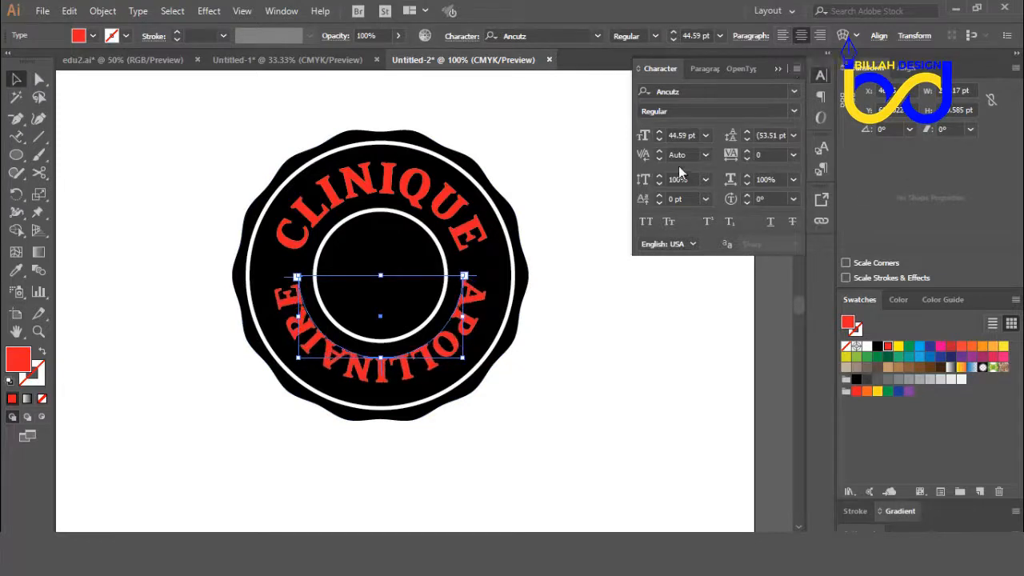
Step: Reduce the font size of the APOLLINAIRE text on the lower arc to 35 pt and deselect it
left_click(659, 140)
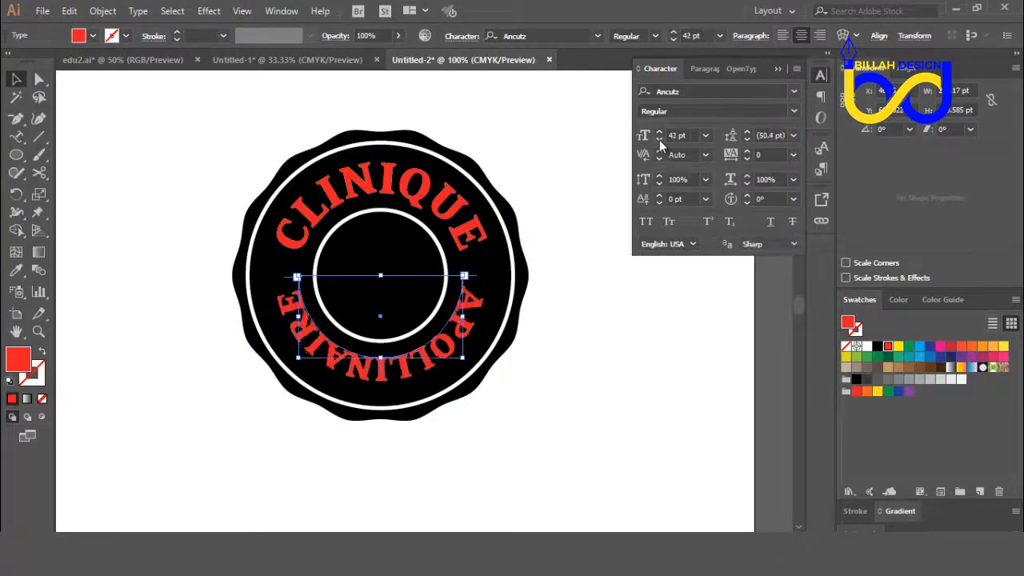
left_click(659, 140)
left_click(659, 140)
left_click(659, 140)
left_click(659, 140)
left_click(659, 140)
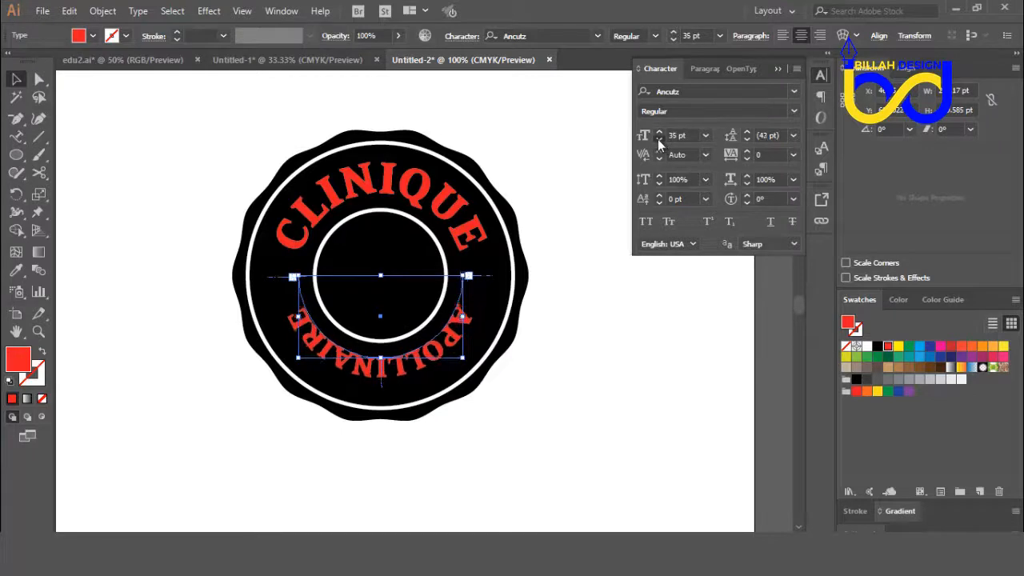
left_click(658, 139)
left_click(657, 139)
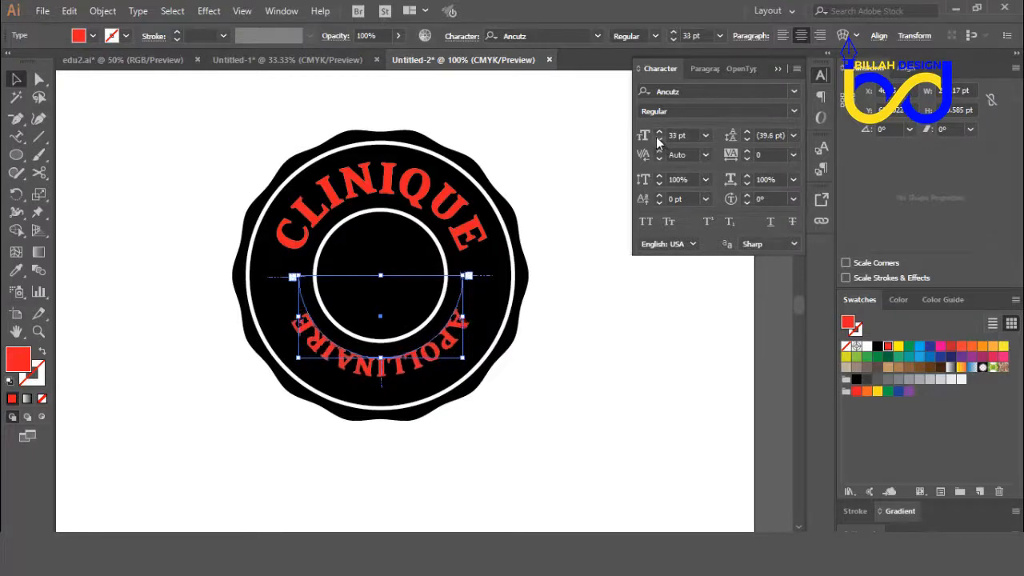
left_click(658, 133)
left_click(658, 132)
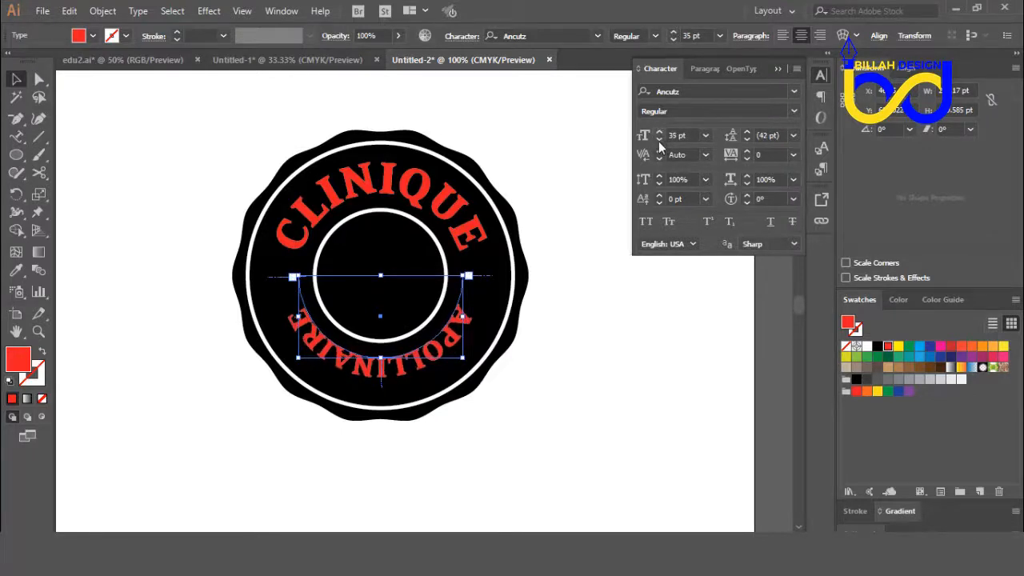
left_click(606, 357)
key("ctrl+plus")
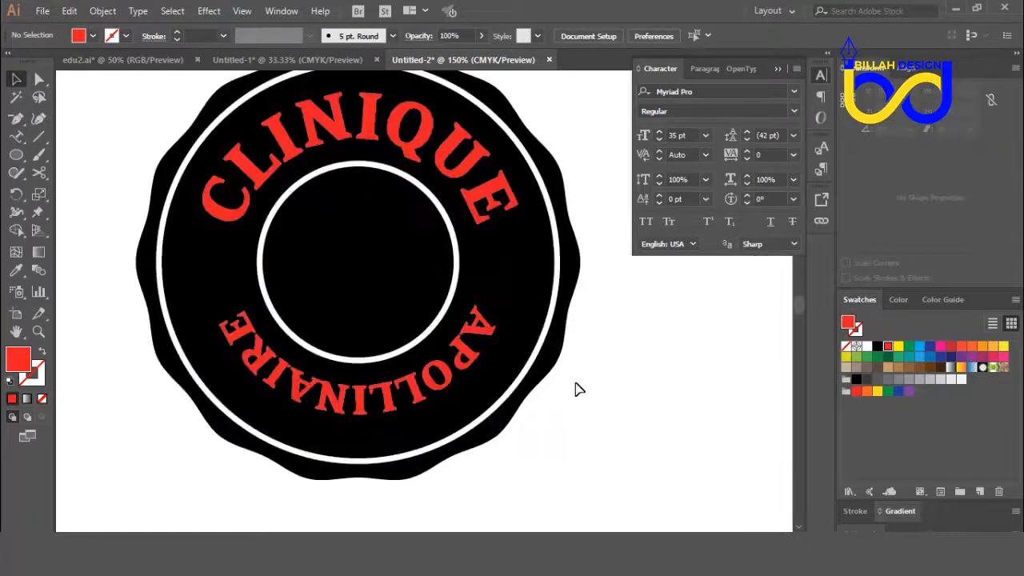
key("ctrl+minus")
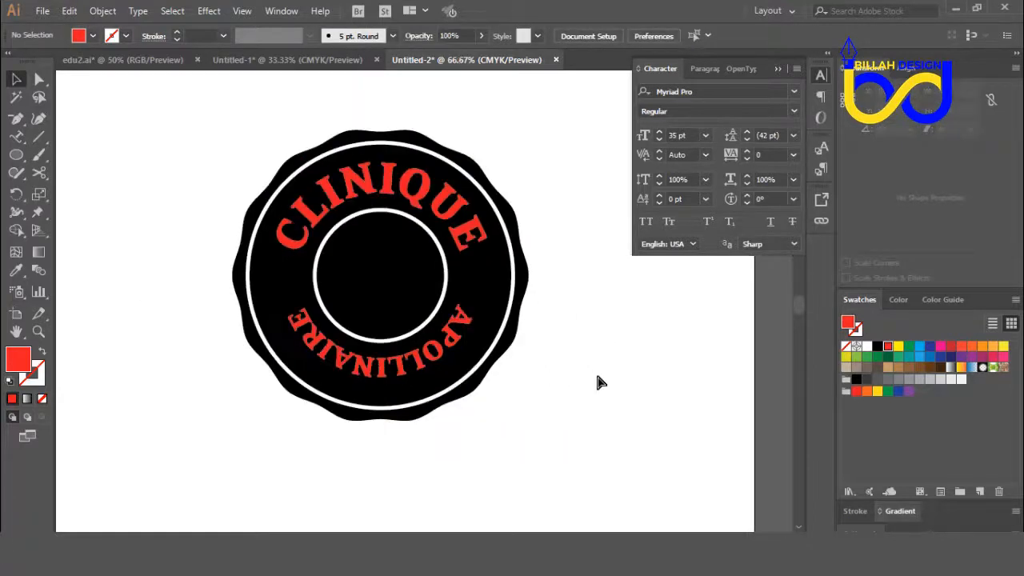
key("ctrl+minus")
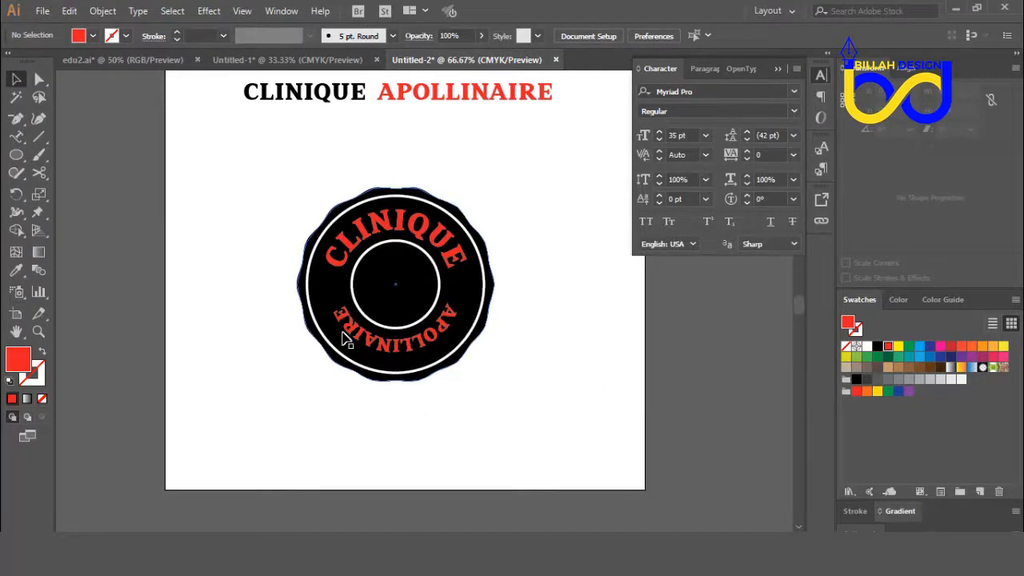
key("ctrl+plus")
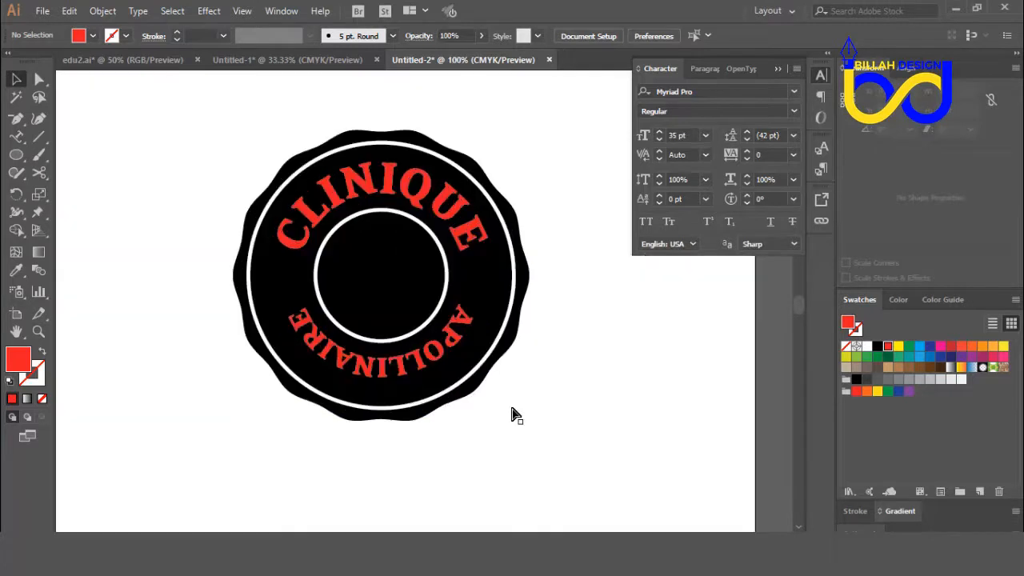
key("ctrl+plus")
scroll(559, 416, "down", 1)
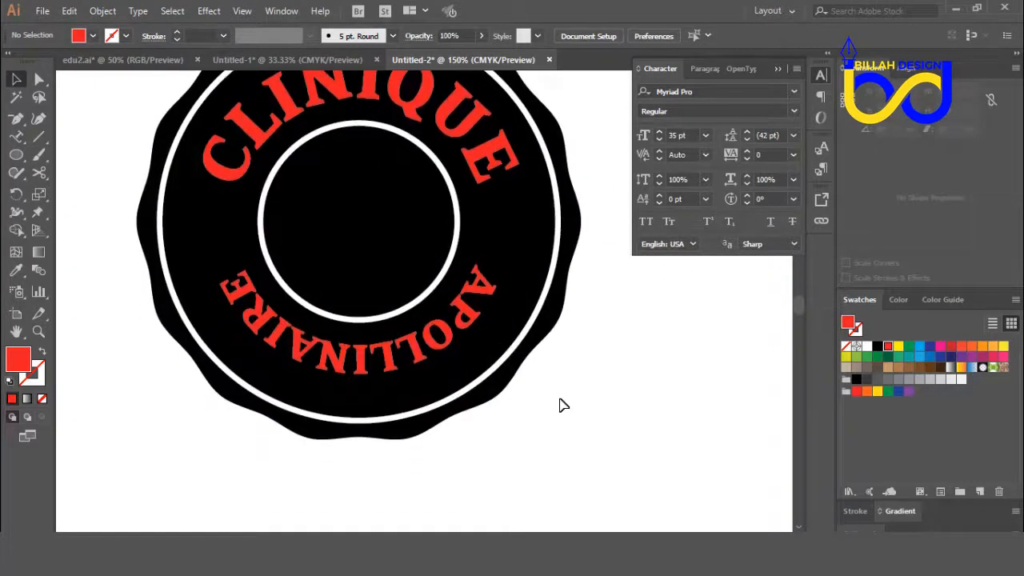
Step: Flip the APOLLINAIRE text to the inner side of the lower arc so it reads left to right, and deselect it
left_click(472, 331)
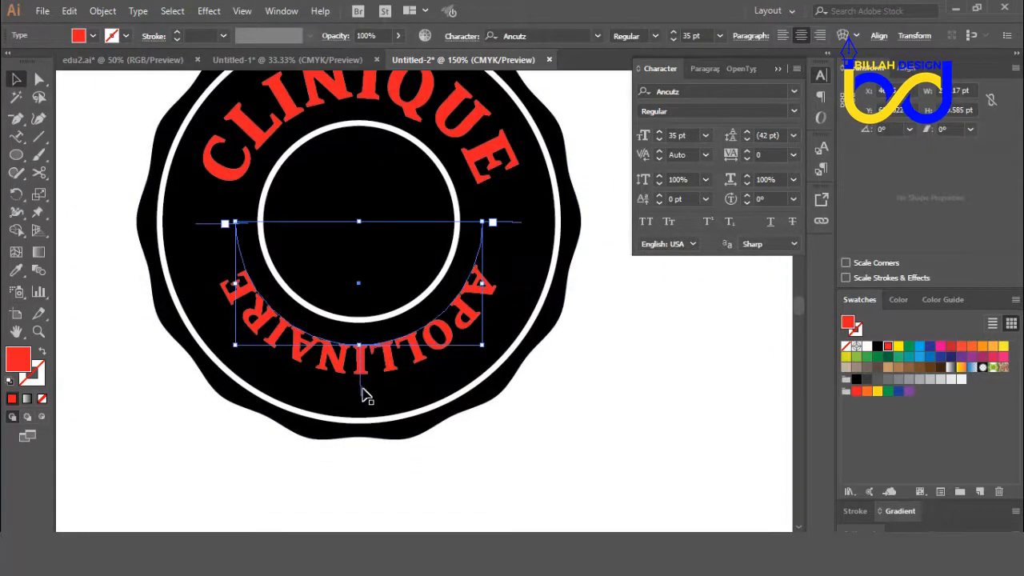
left_click_drag(360, 397, 365, 312)
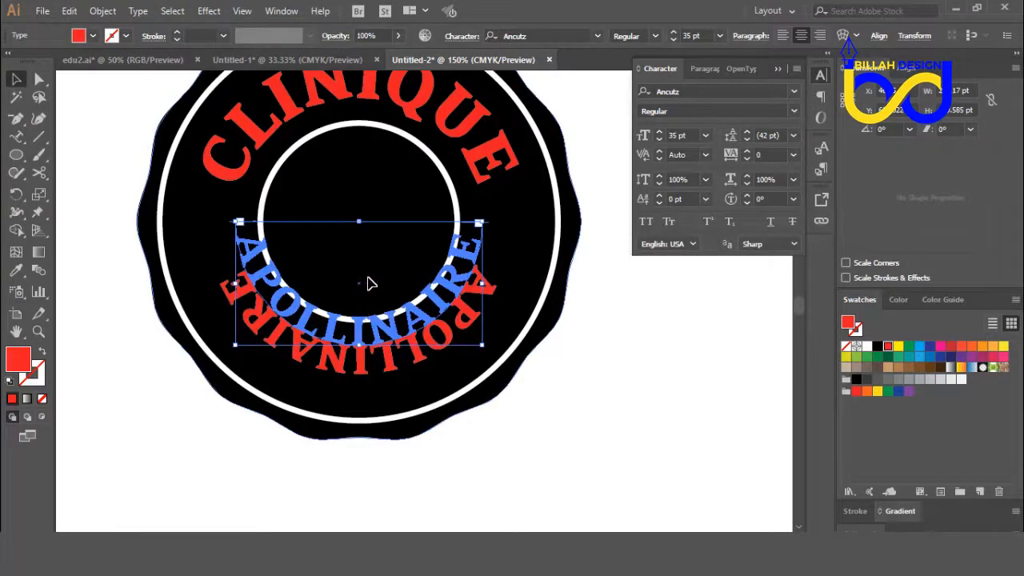
left_click_drag(370, 276, 362, 314)
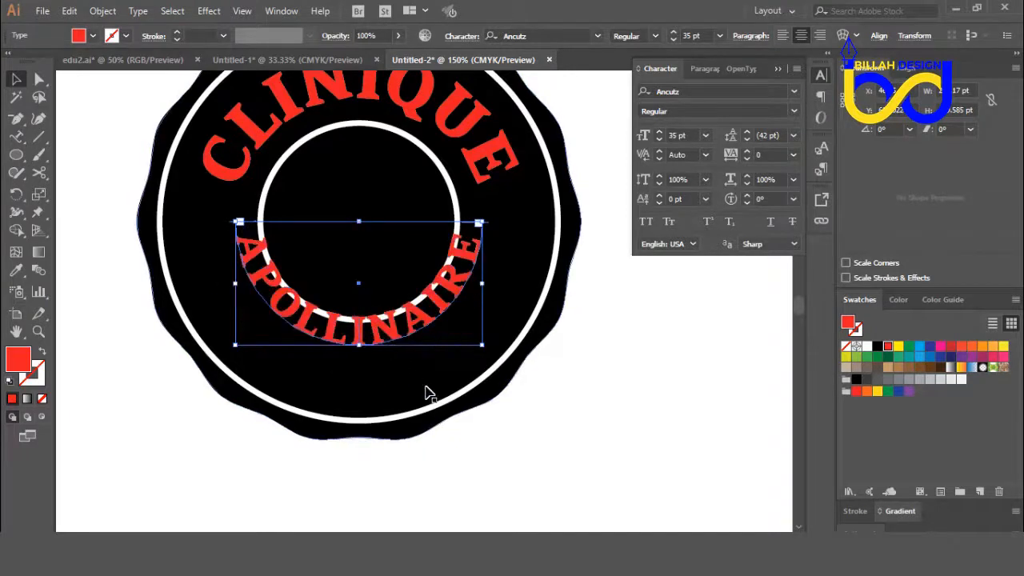
left_click(552, 418)
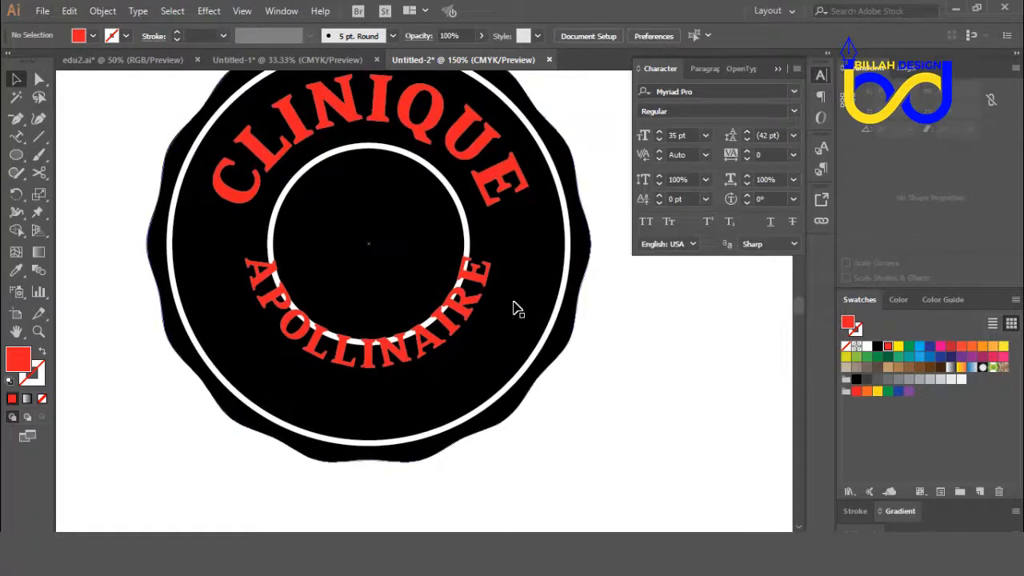
Step: Set the baseline shift of the APOLLINAIRE text to -26 pt to move it outward between the two rings
left_click(472, 158)
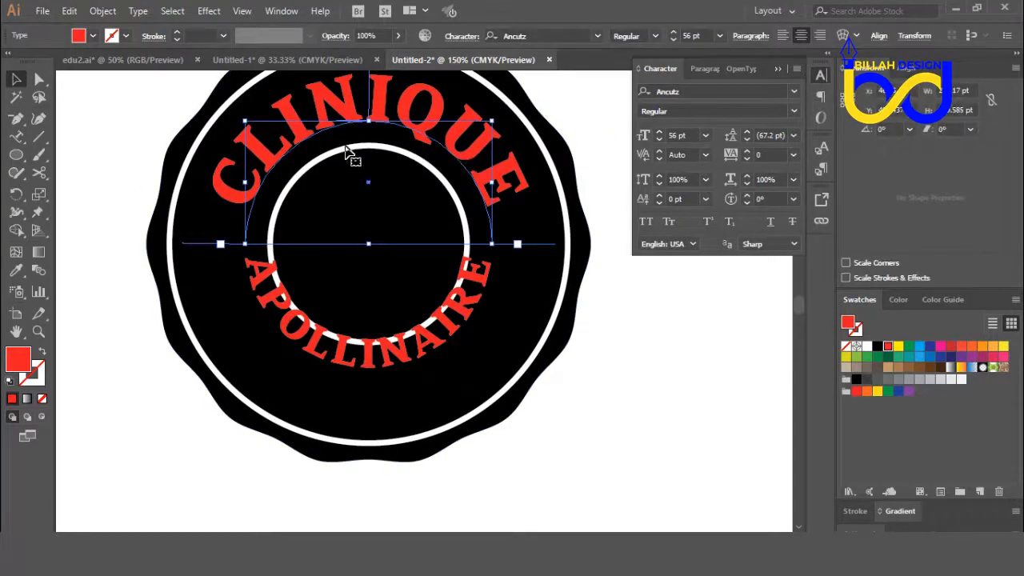
left_click(482, 310)
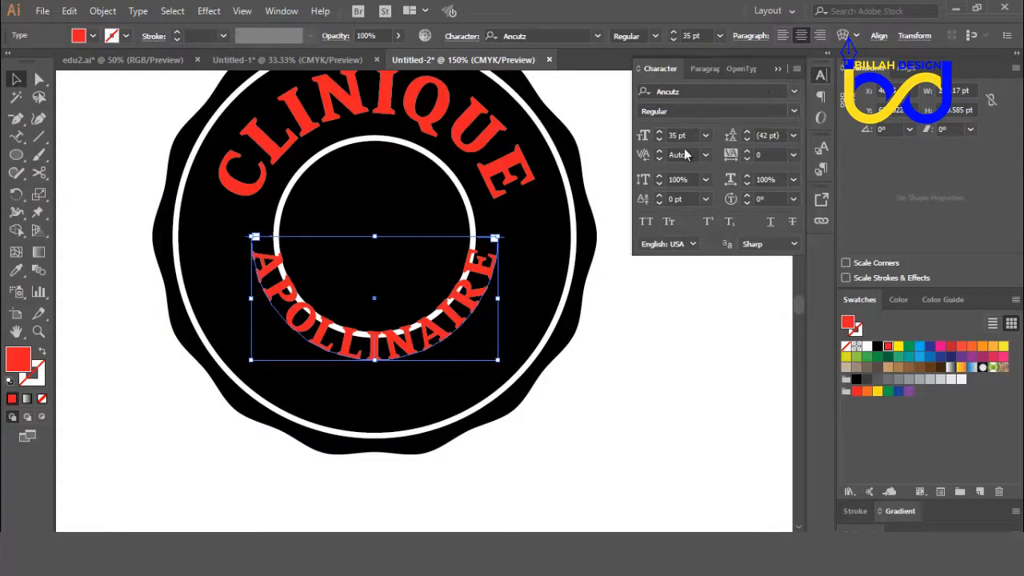
left_click(659, 202)
left_click(659, 201)
left_click(659, 202)
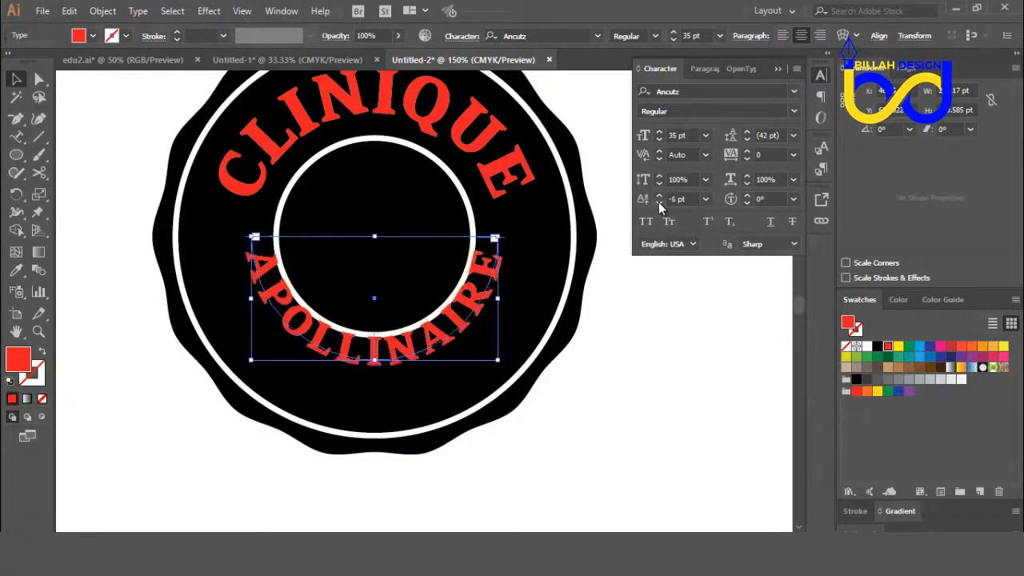
left_click(659, 201)
left_click(658, 201)
left_click(659, 201)
left_click(658, 202)
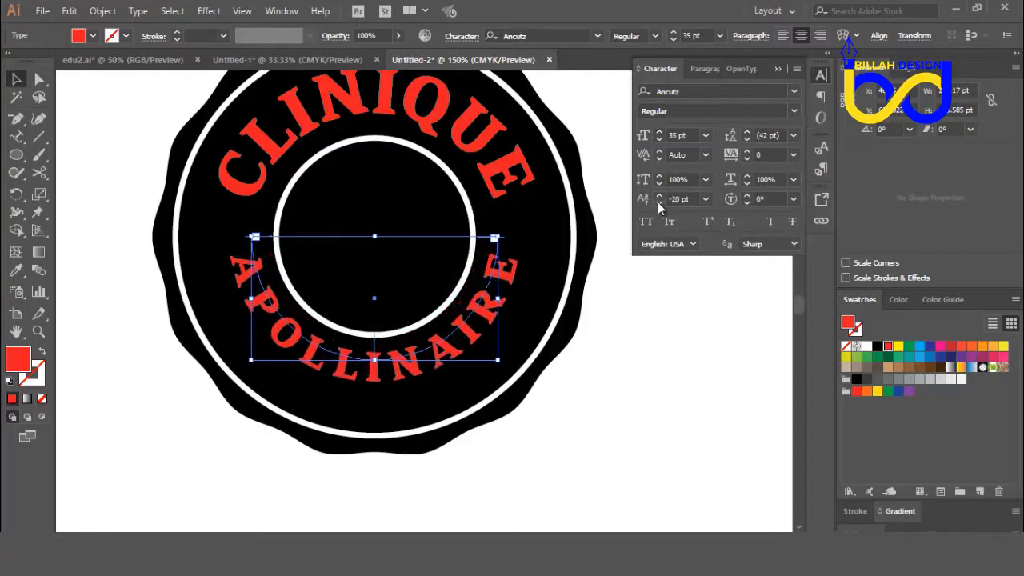
left_click(659, 202)
left_click(659, 202)
left_click(659, 202)
left_click(659, 202)
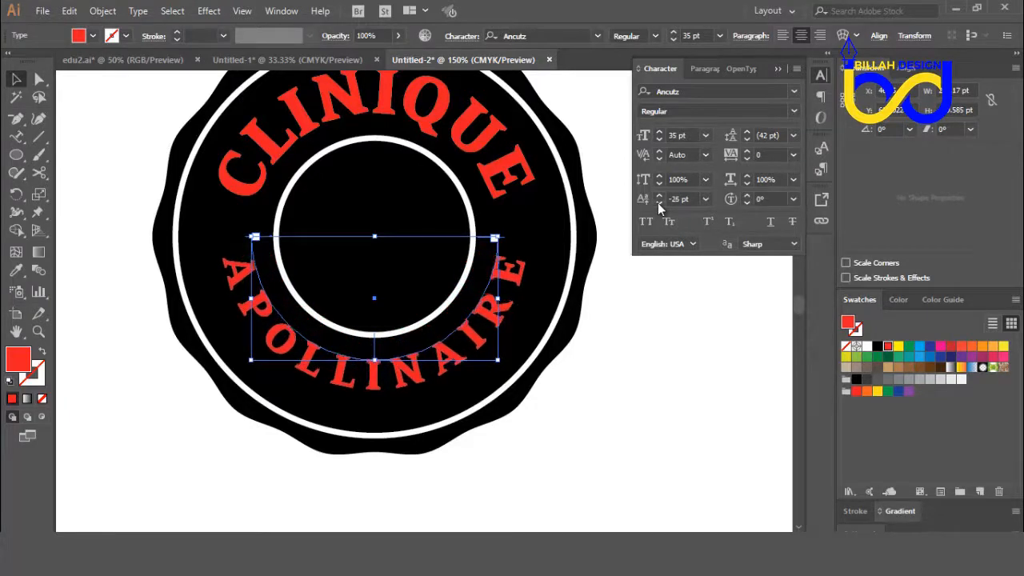
left_click(659, 202)
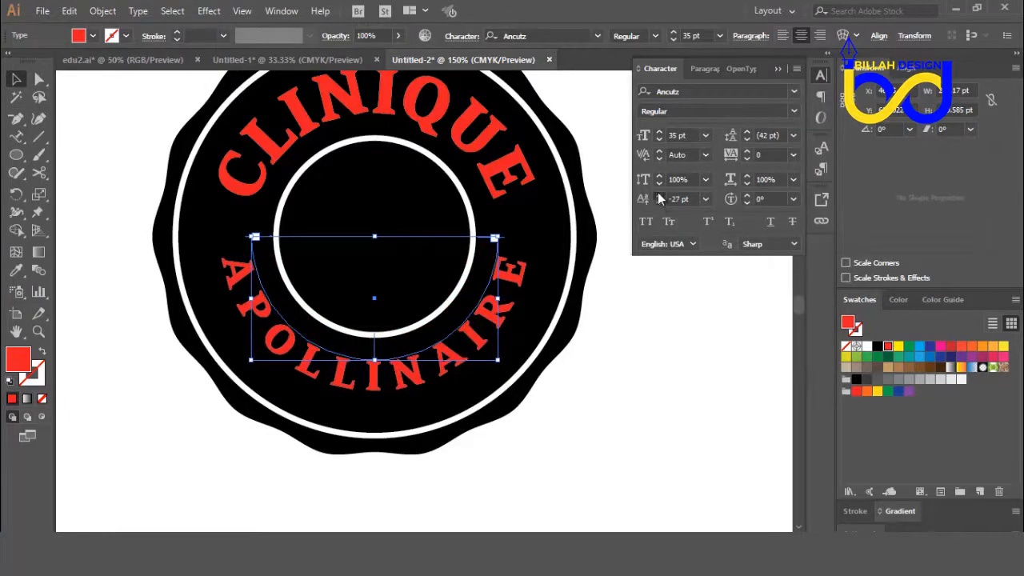
left_click(658, 194)
left_click(658, 194)
left_click(659, 203)
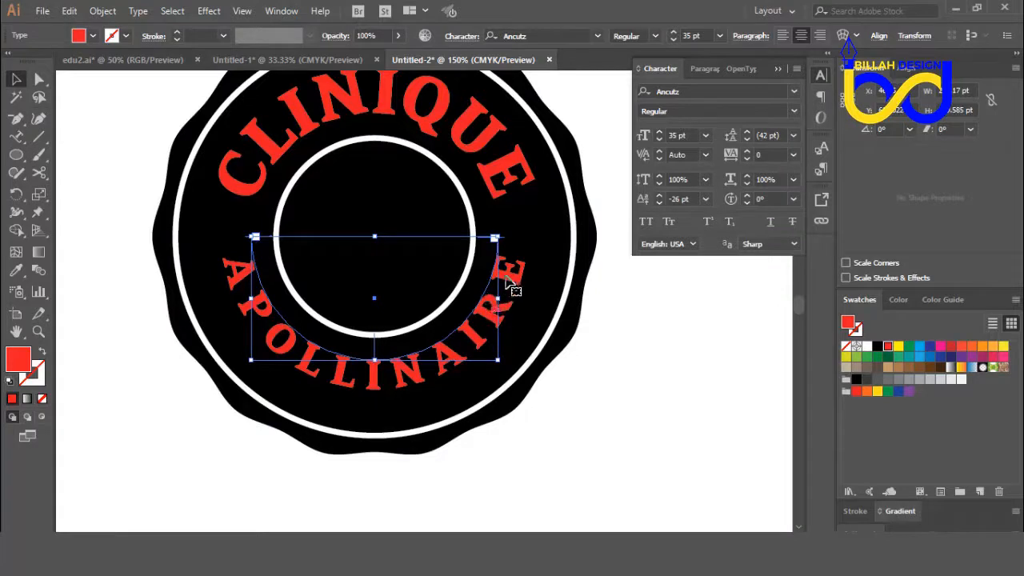
Step: Tighten the tracking of the APOLLINAIRE text to -95 and deselect it
left_click(747, 158)
left_click(747, 158)
left_click(747, 159)
left_click(747, 159)
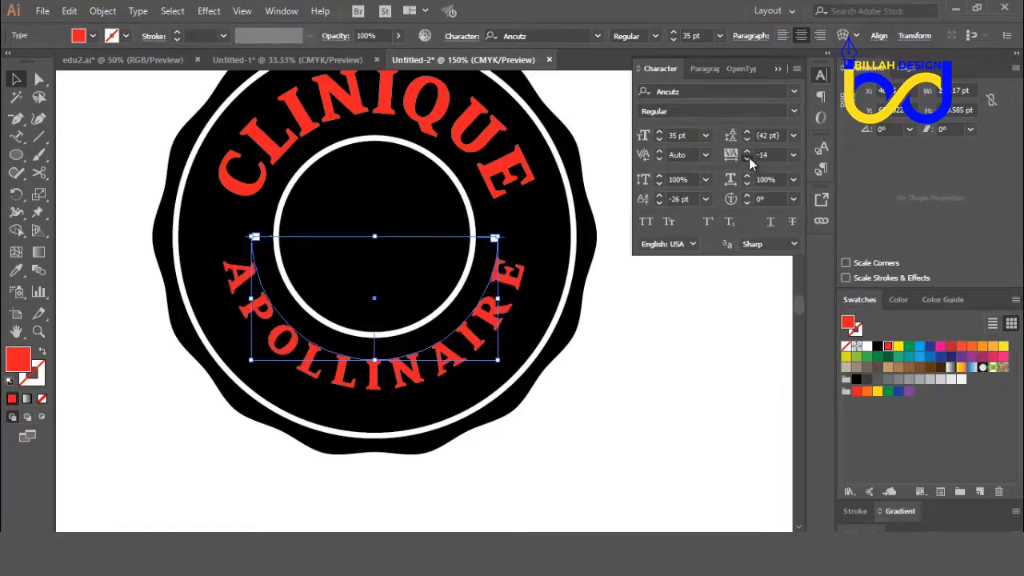
left_click(747, 159)
left_click(747, 158)
left_click(747, 158)
left_click(746, 158)
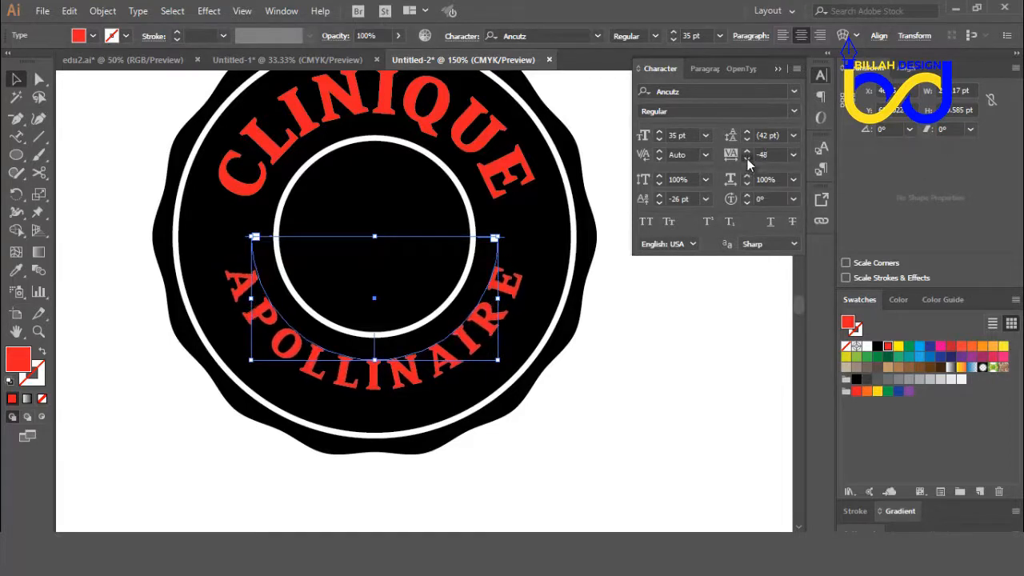
left_click(746, 159)
left_click(747, 159)
left_click(747, 158)
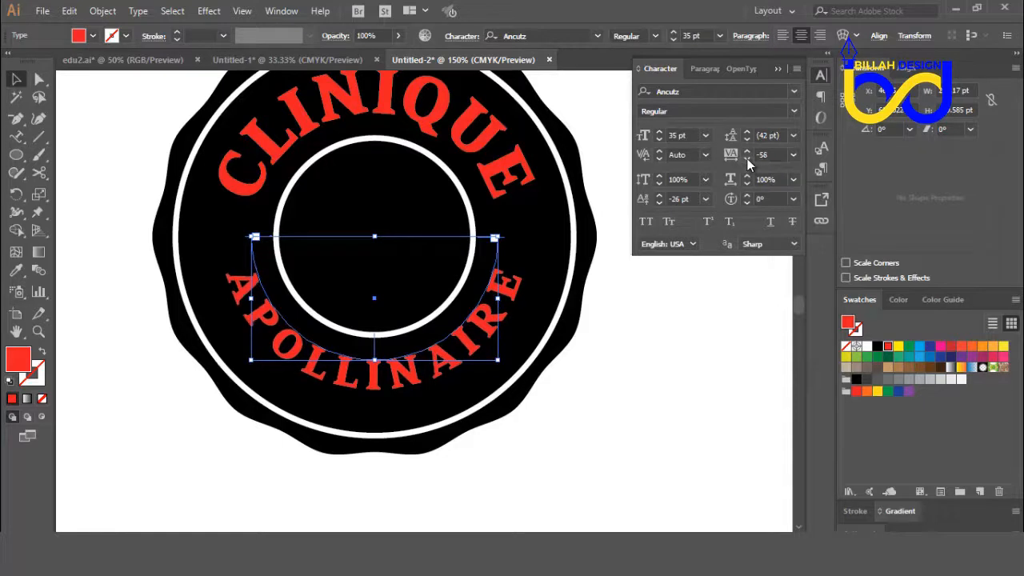
left_click(747, 158)
left_click(747, 158)
left_click(747, 158)
left_click(747, 158)
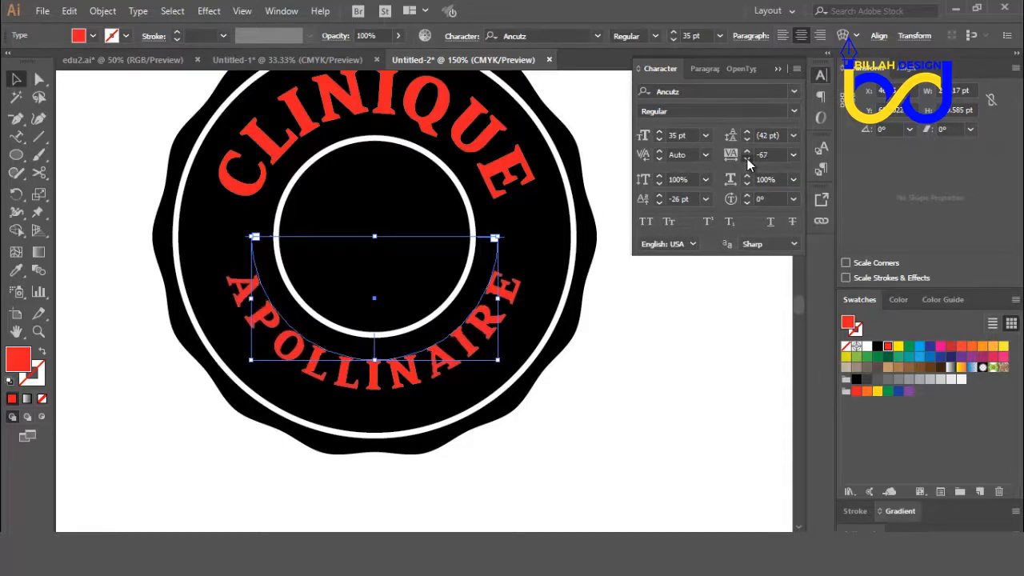
left_click(747, 158)
left_click(747, 158)
left_click(747, 158)
left_click(747, 158)
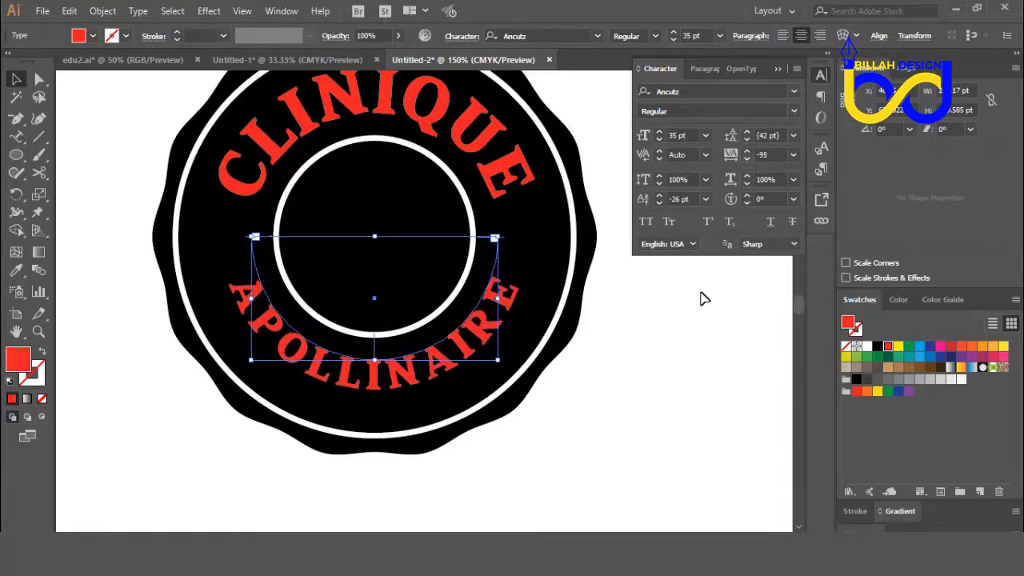
left_click(652, 359)
Step: Try to scale the curved CLINIQUE and APOLLINAIRE texts together from their center
key("ctrl+minus")
key("ctrl+minus")
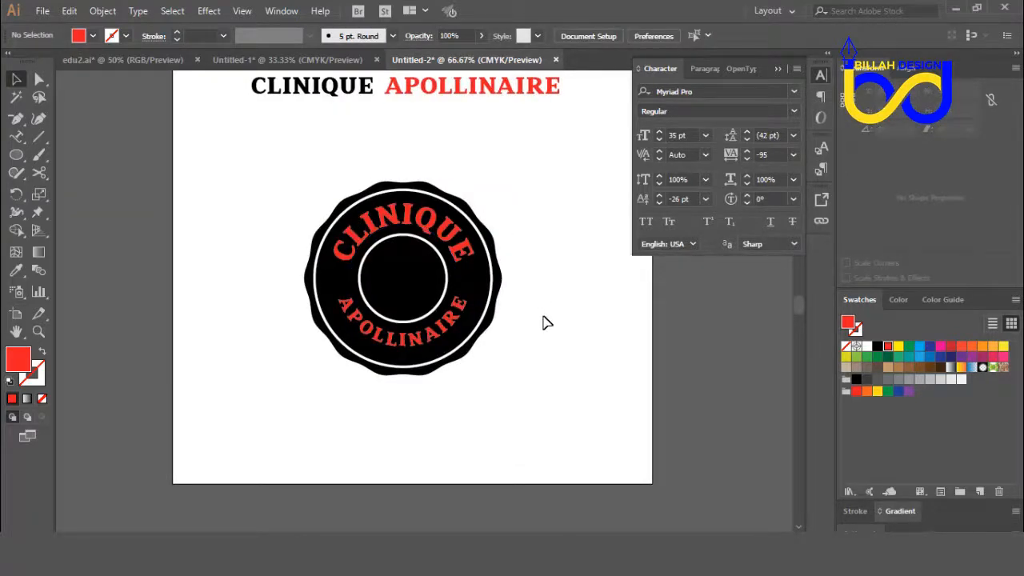
key("ctrl+plus")
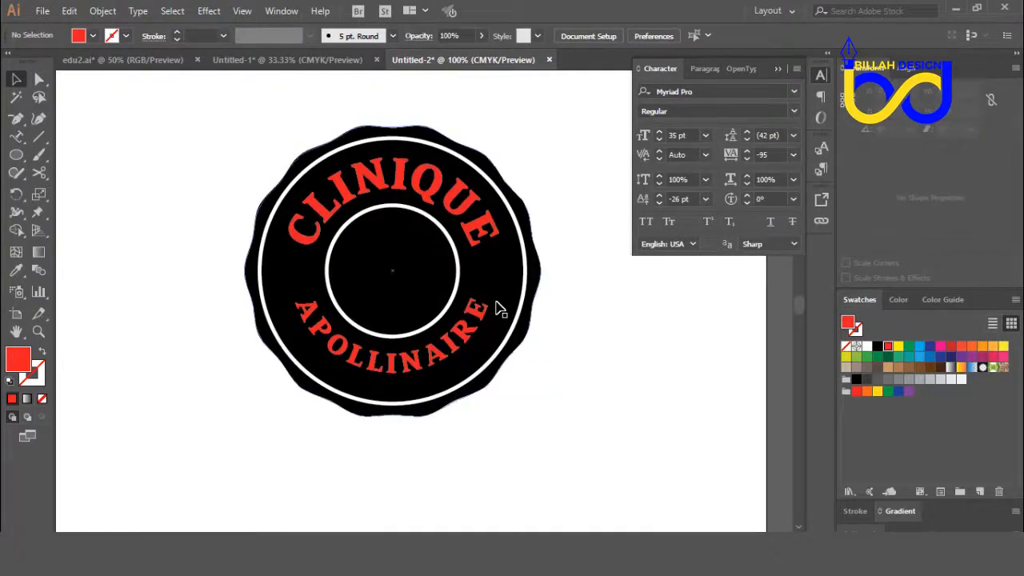
left_click(483, 235)
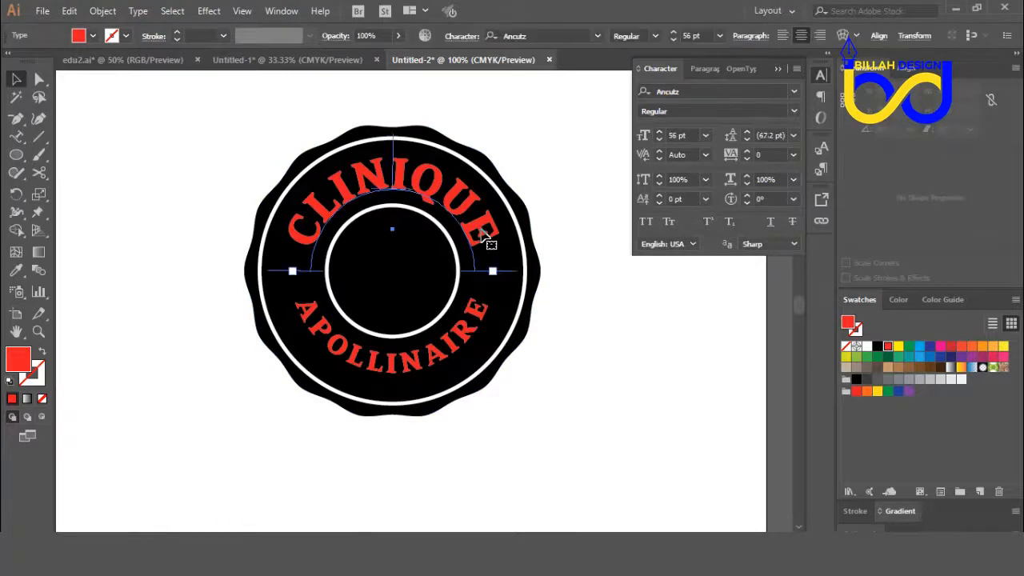
left_click(483, 318, "shift")
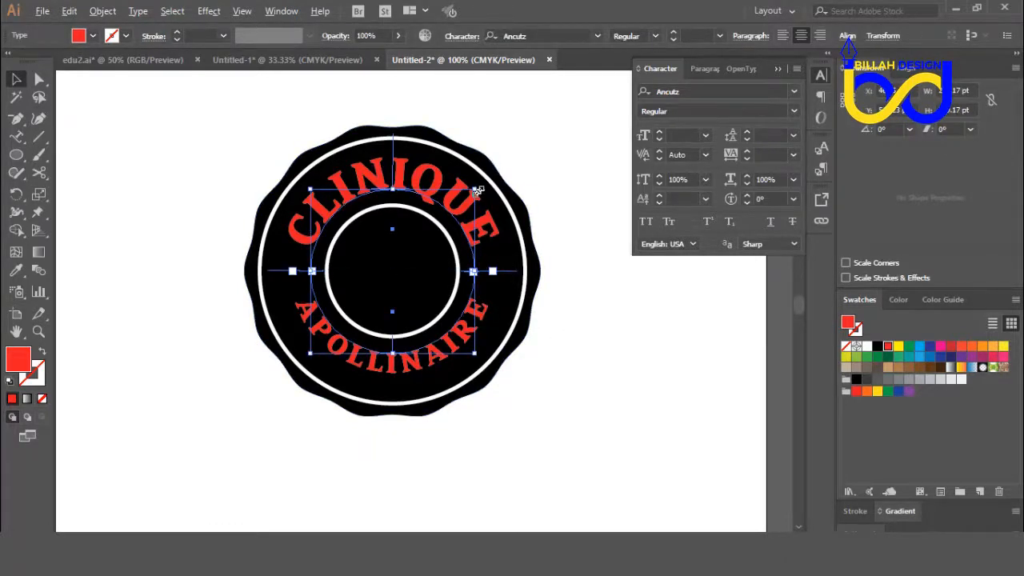
left_click_drag(478, 190, 481, 189)
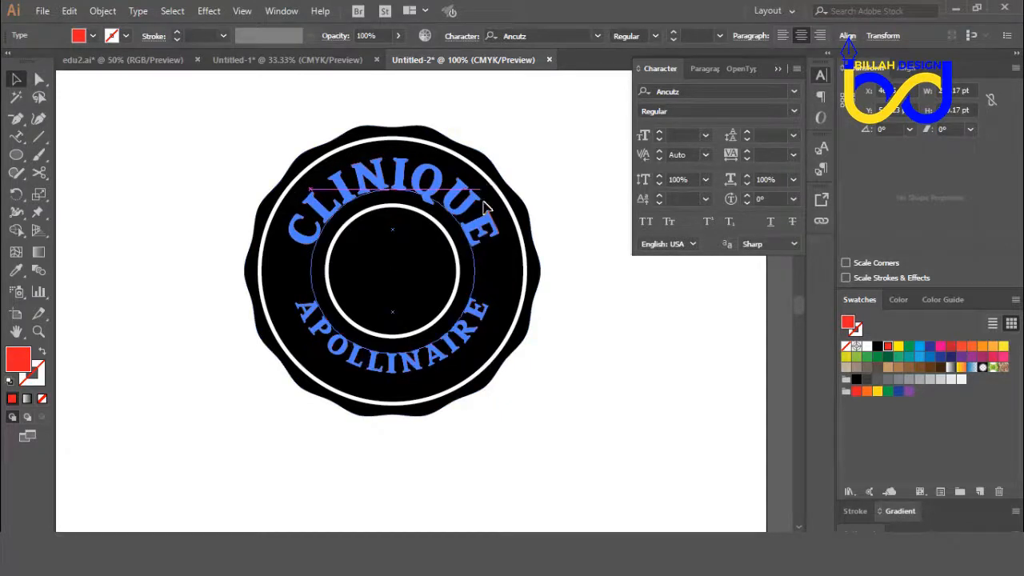
left_click(562, 330)
Step: Scale the black wavy badge shape and the outer white ring down slightly together around their center
left_click_drag(554, 278, 521, 313)
left_click(550, 299)
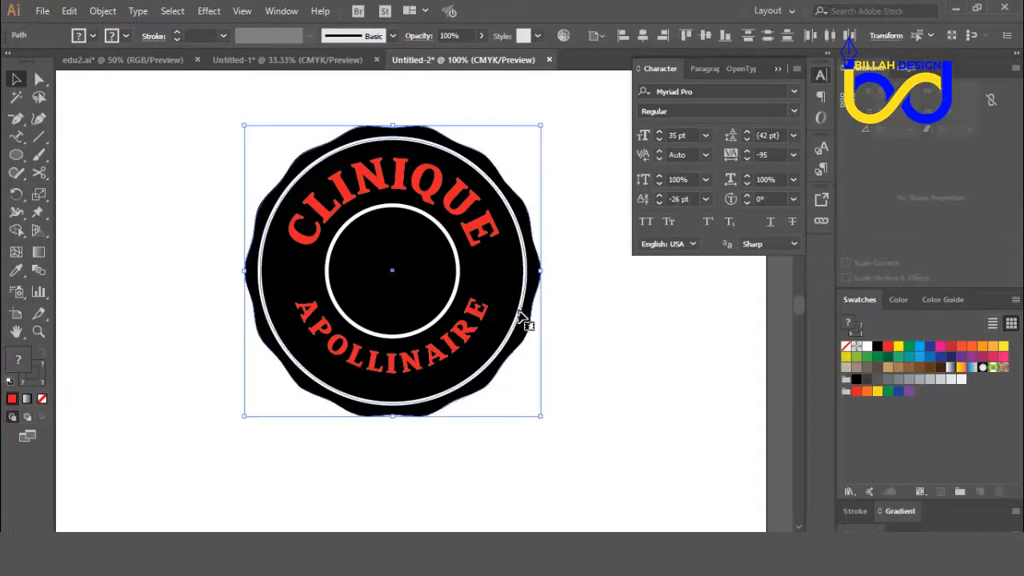
left_click_drag(542, 125, 536, 129)
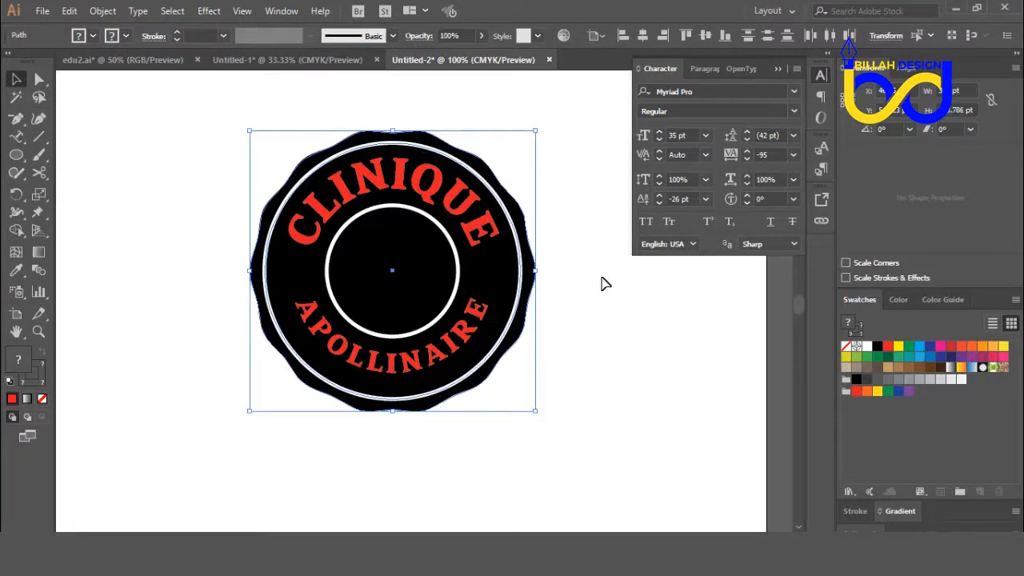
left_click(608, 297)
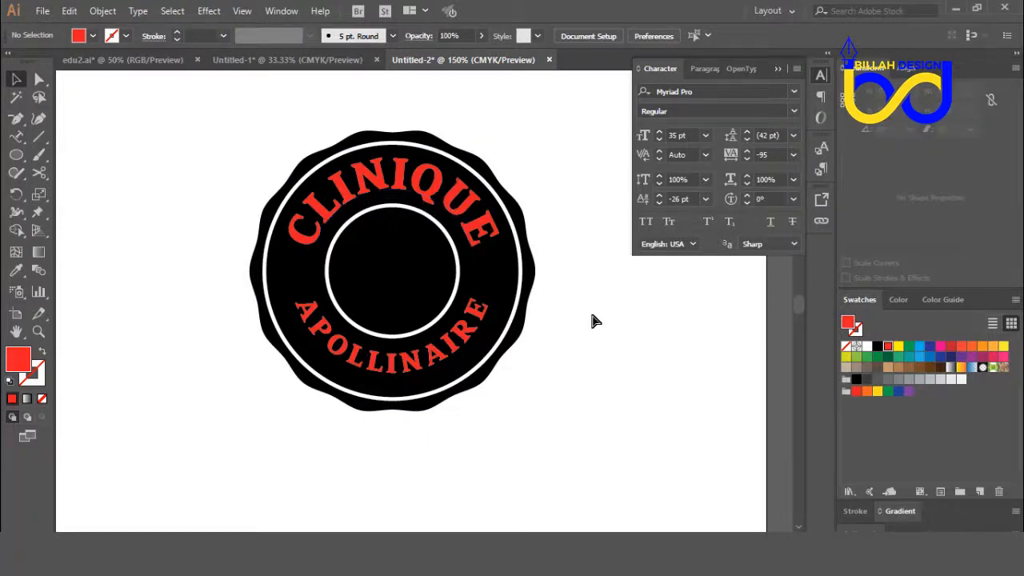
Step: Enlarge the inner white ring slightly around its center to about 180 pt in diameter
key("ctrl+plus")
left_click_drag(628, 298, 629, 311)
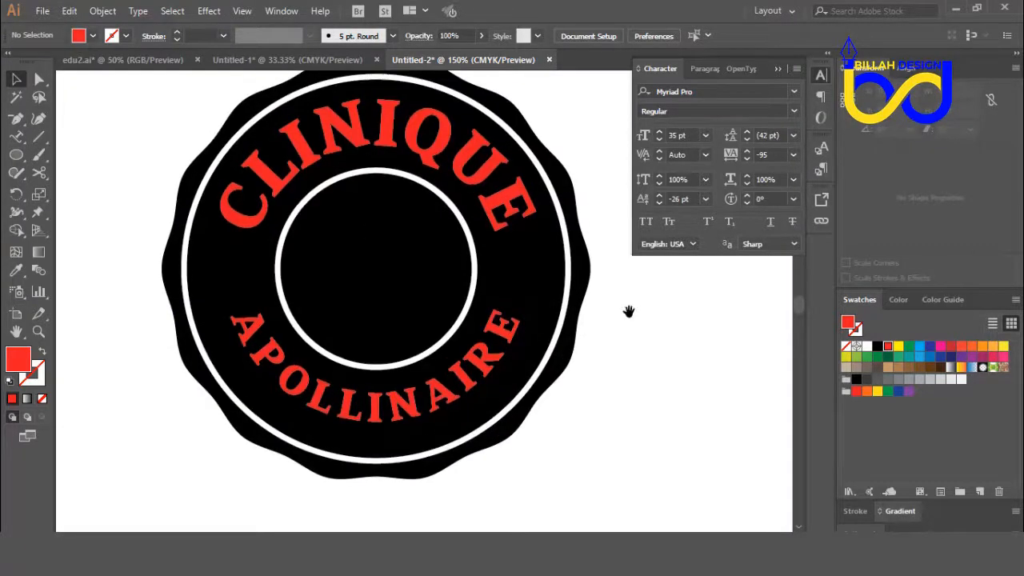
left_click(477, 246)
left_click(663, 384)
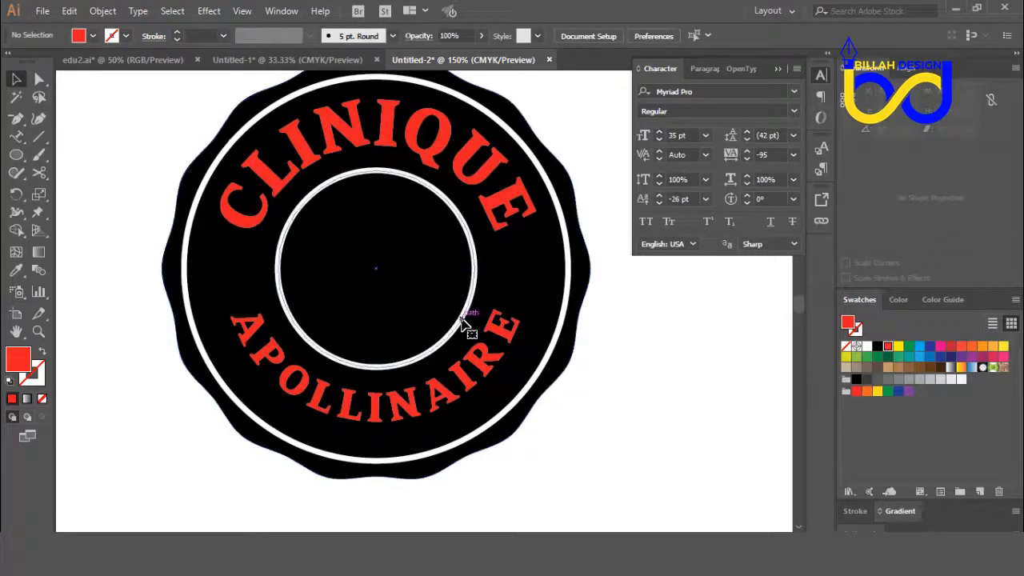
left_click(463, 322)
left_click_drag(476, 169, 478, 170)
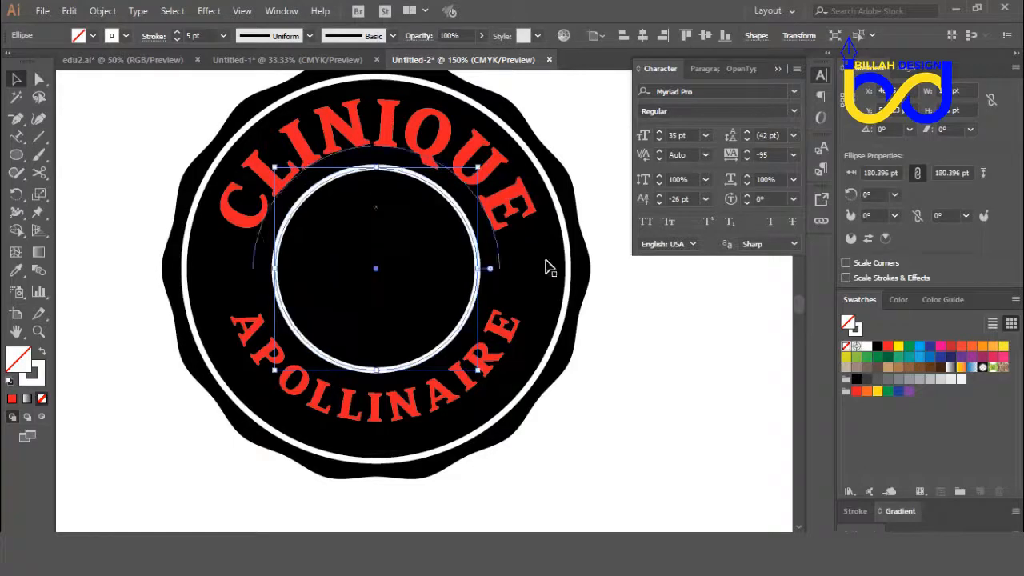
left_click(632, 374)
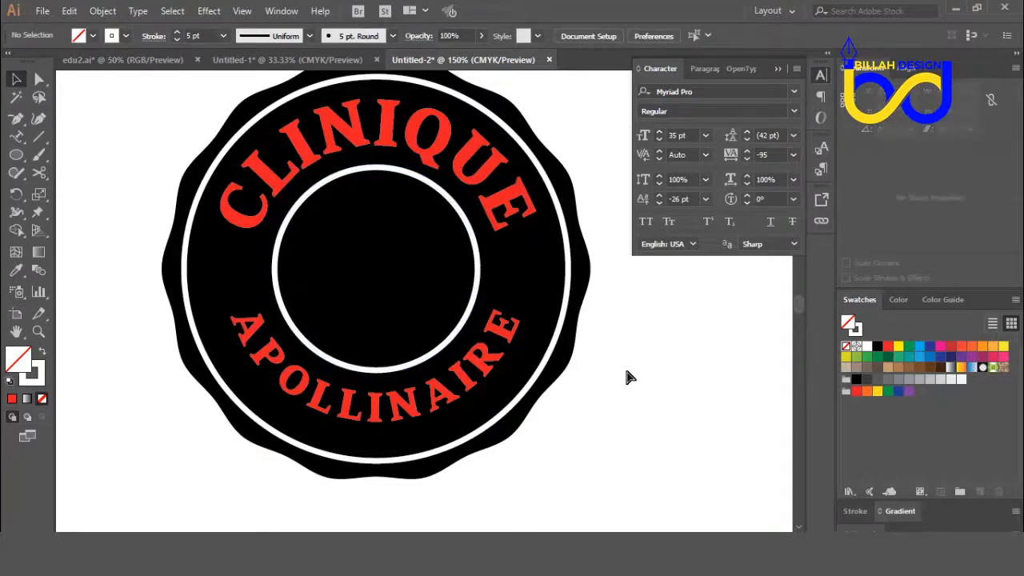
Step: Reduce the font size of the CLINIQUE text on the upper arc to 53 pt and deselect it
key("ctrl+minus")
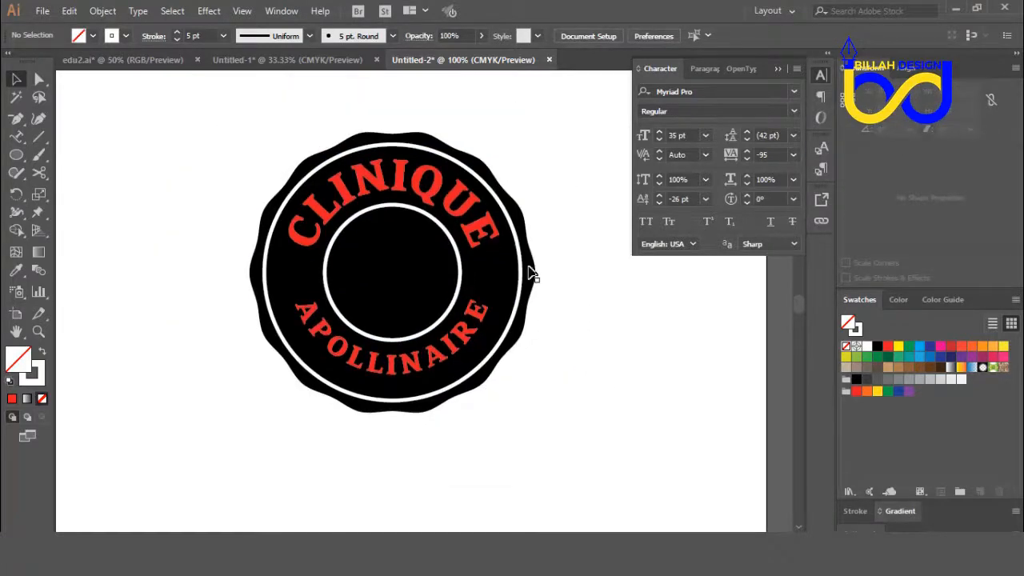
left_click(475, 212)
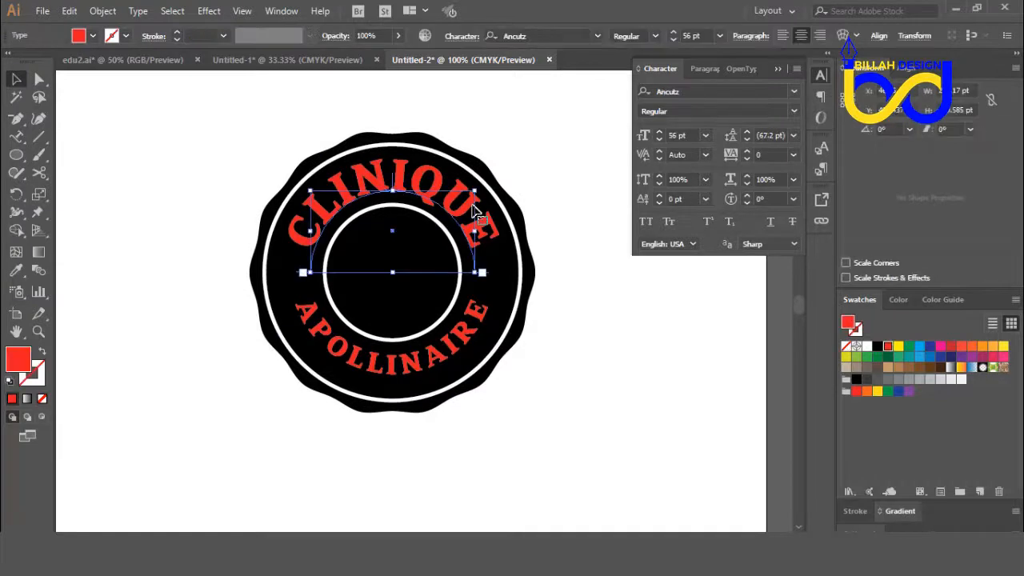
left_click(660, 132)
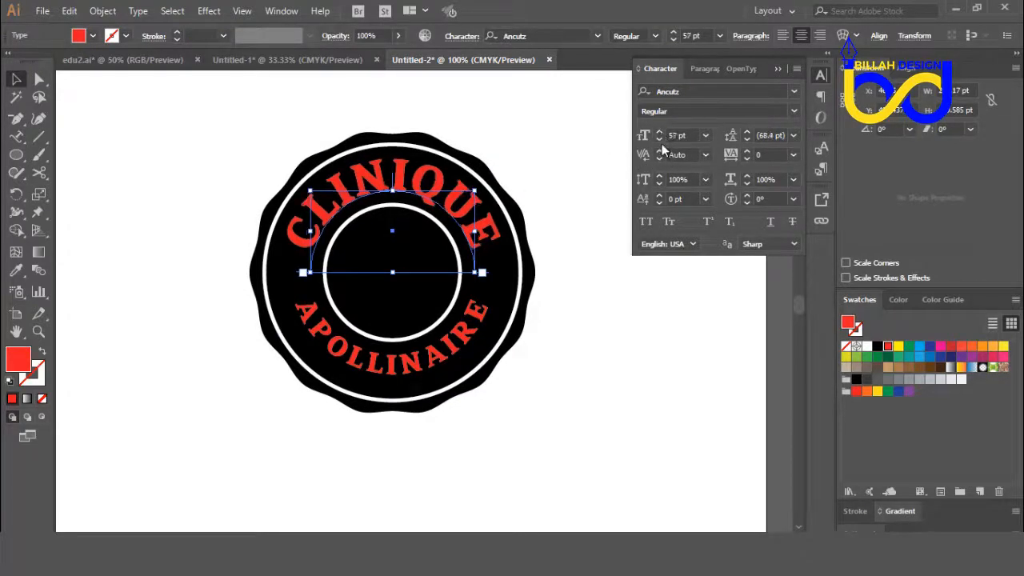
left_click(660, 139)
left_click(661, 138)
left_click(661, 139)
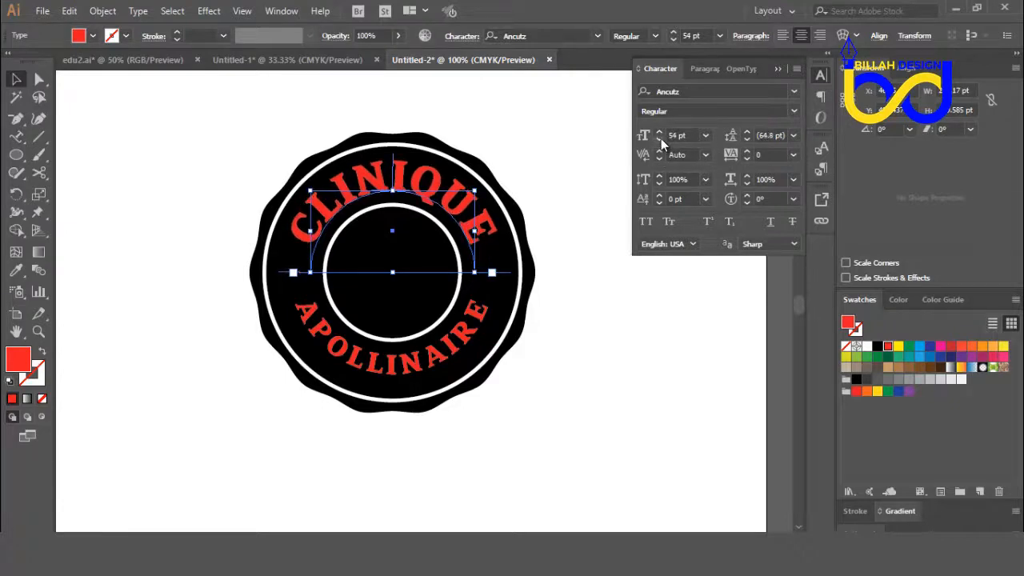
left_click(660, 138)
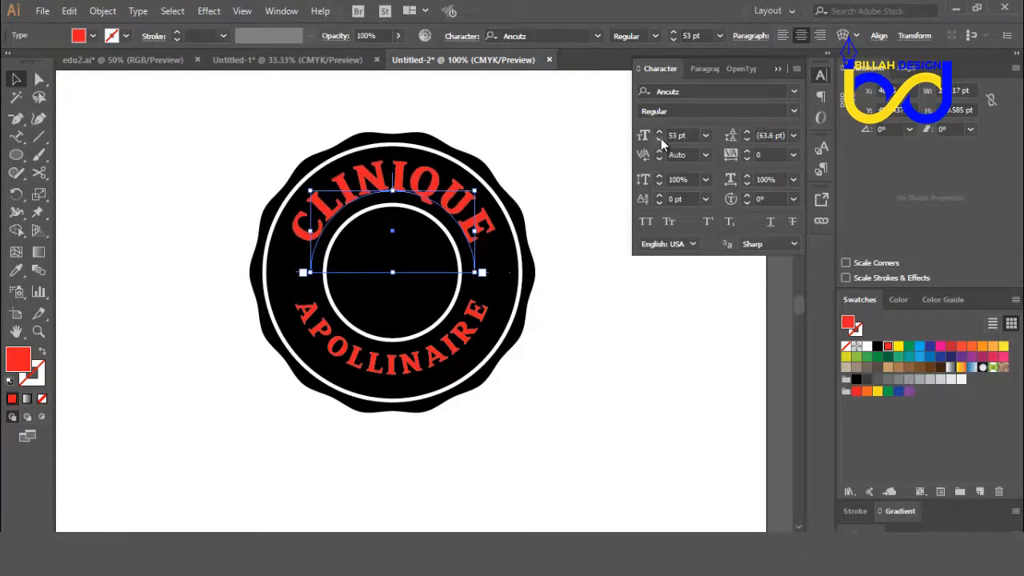
left_click(646, 282)
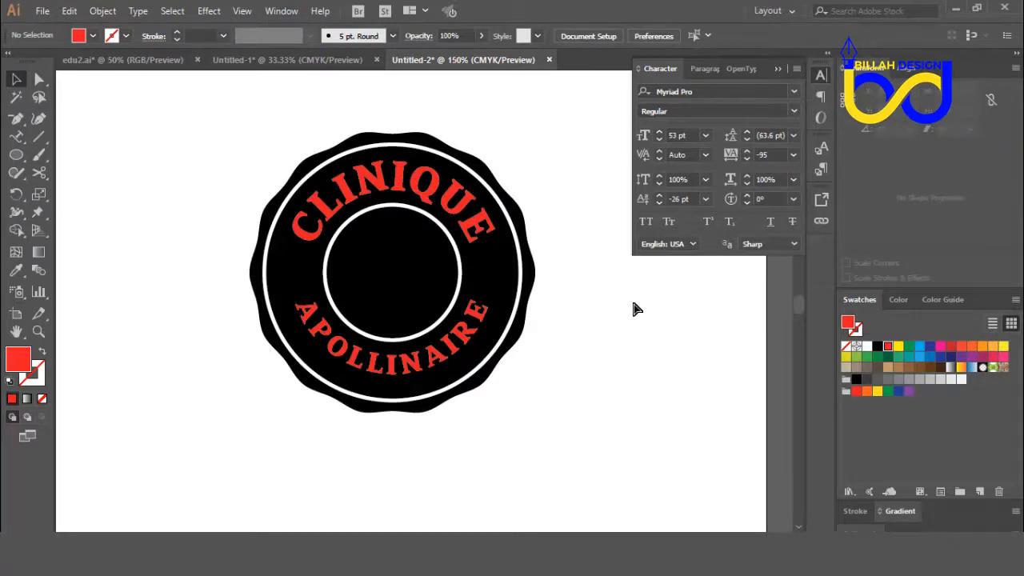
key("ctrl+plus")
left_click_drag(653, 334, 603, 347)
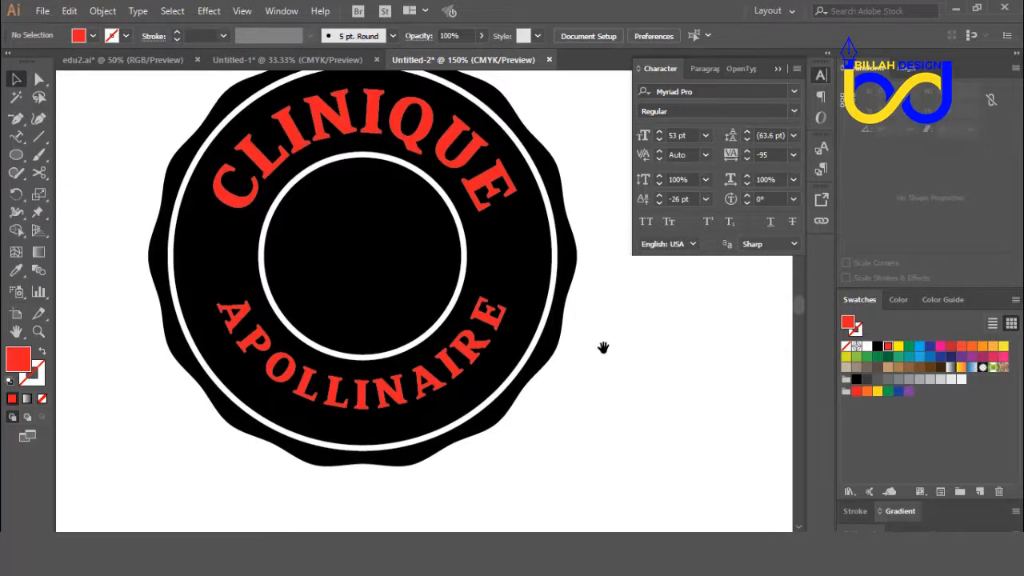
Step: Examine how evenly the curved CLINIQUE and APOLLINAIRE texts sit between the inner and outer white rings
left_click(497, 323)
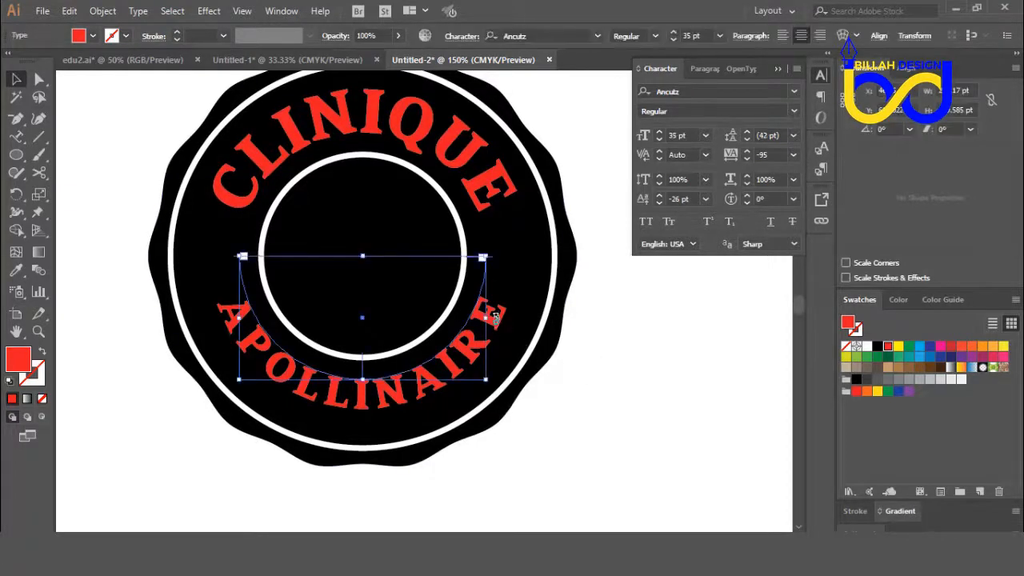
left_click(480, 195)
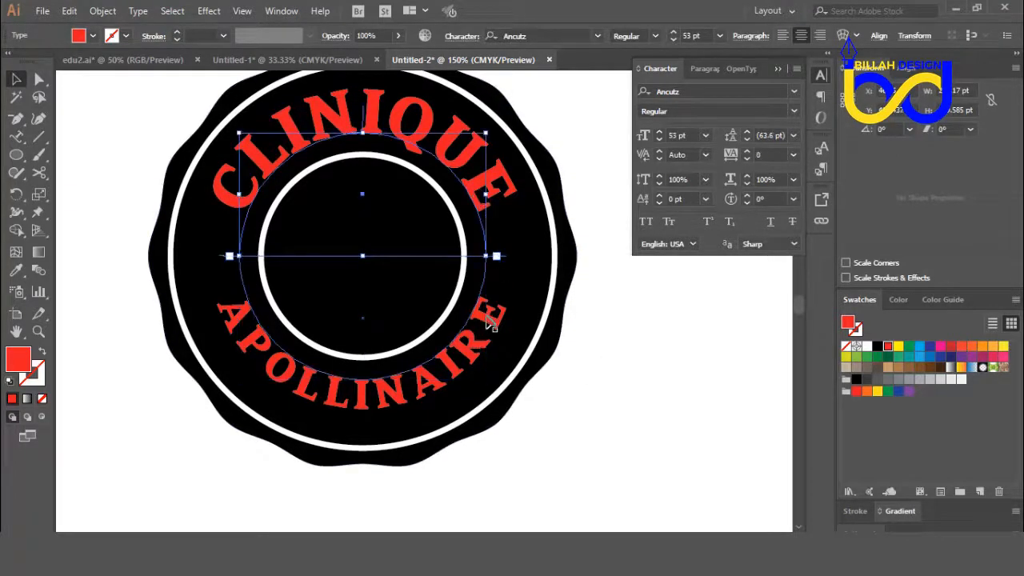
left_click(490, 328, "shift")
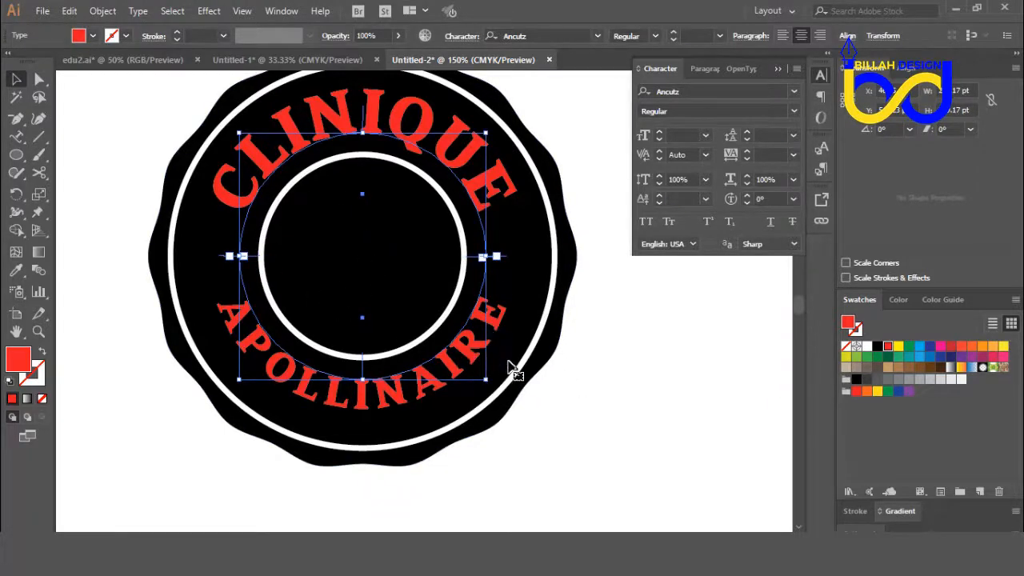
left_click(560, 402)
left_click_drag(533, 439, 537, 405)
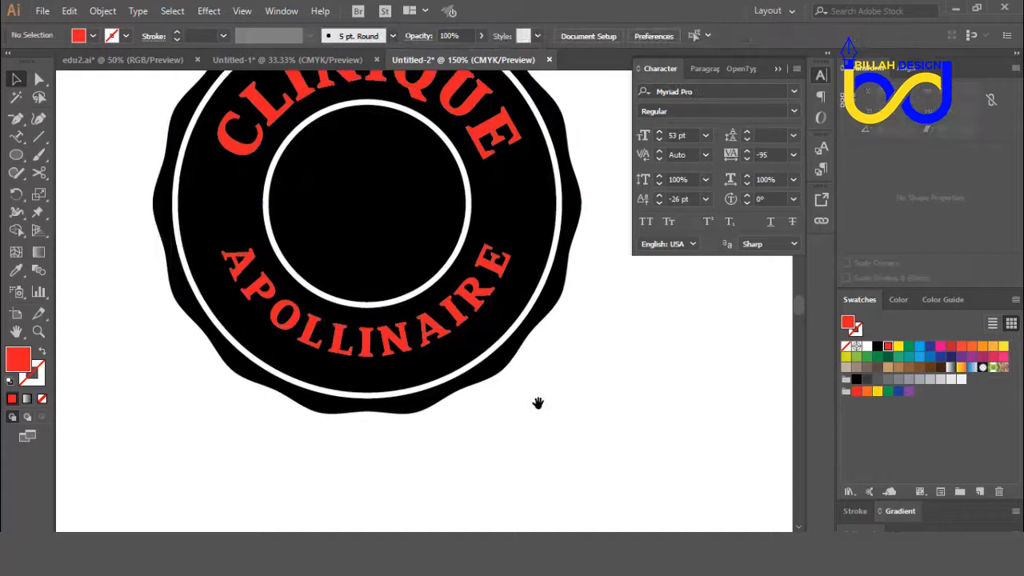
left_click(364, 307)
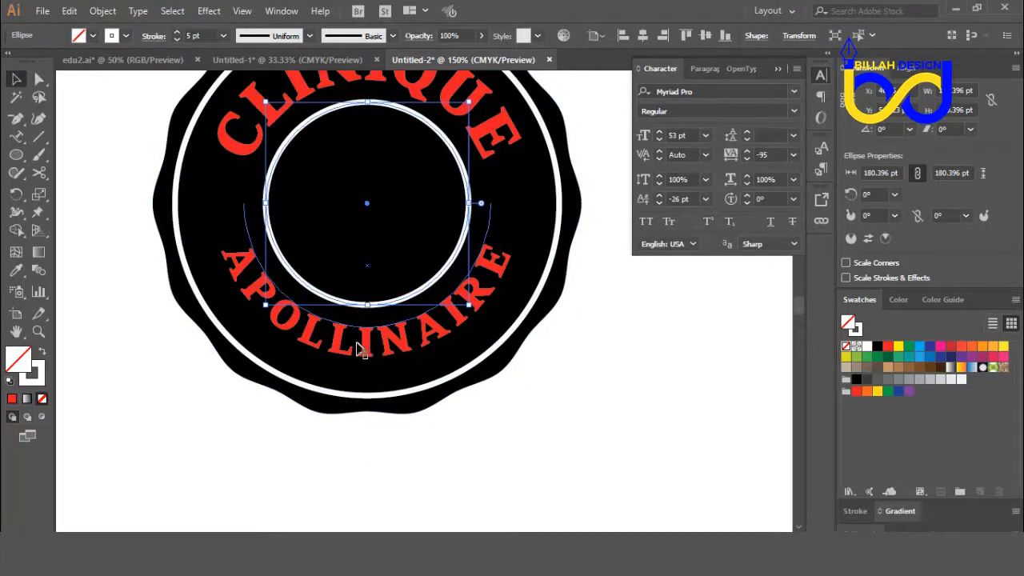
left_click(486, 427)
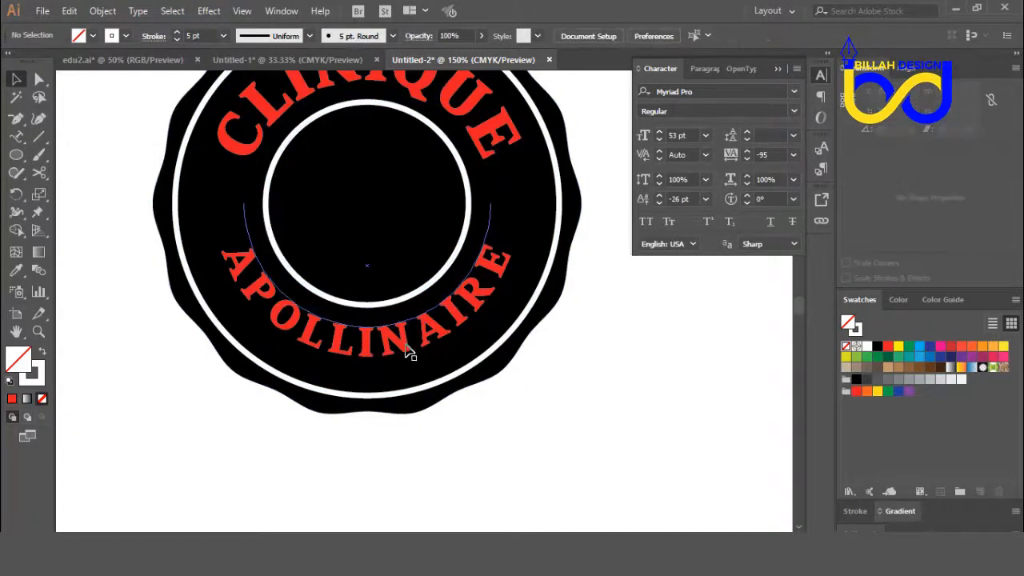
left_click(408, 352)
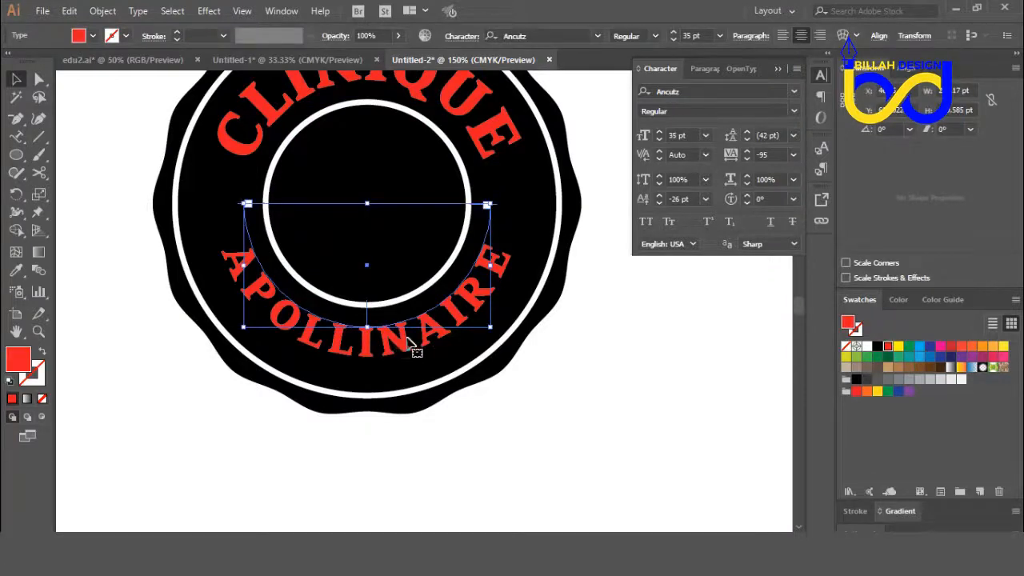
left_click(524, 427)
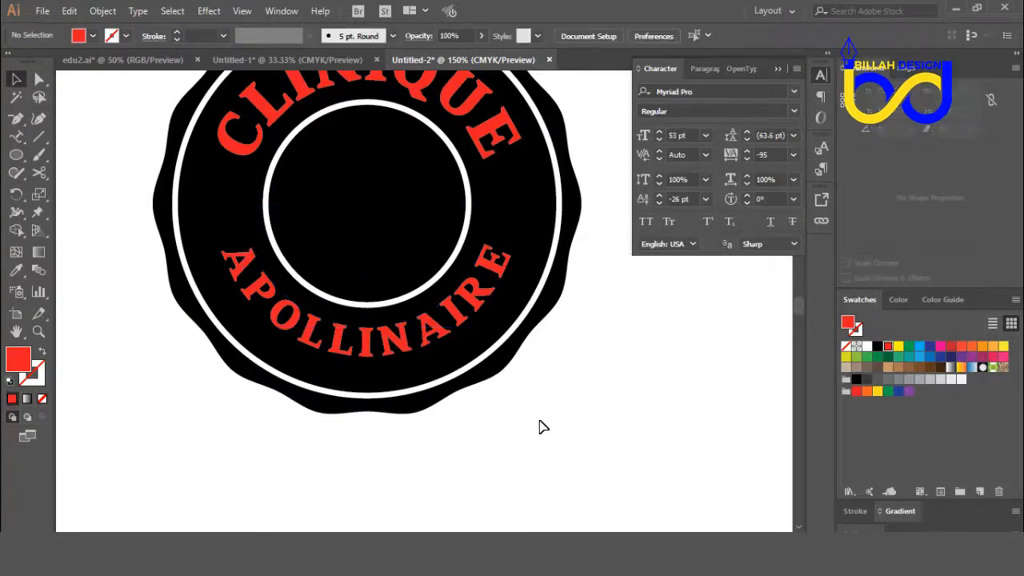
scroll(556, 423, "up", 1)
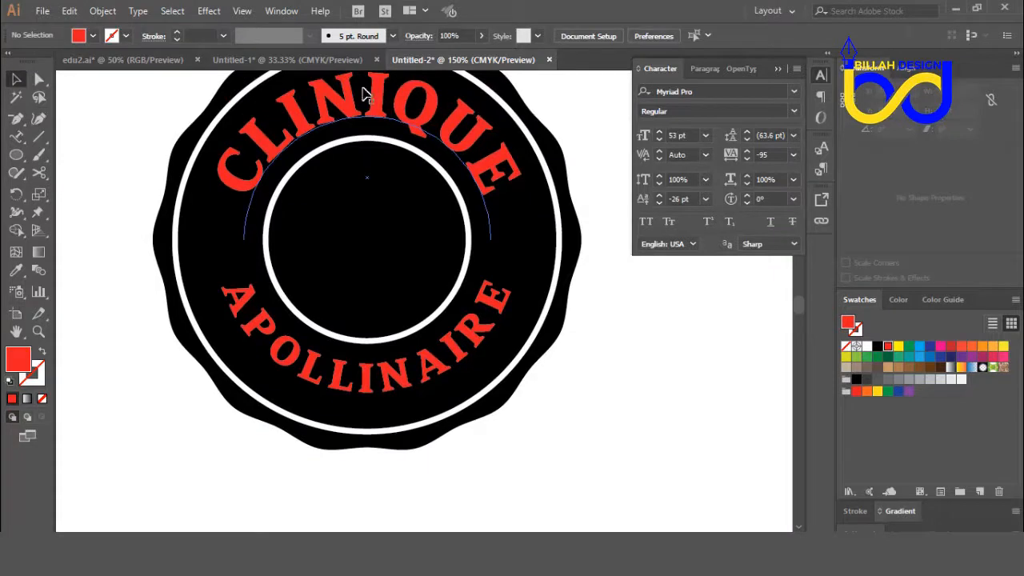
scroll(599, 343, "down", 1)
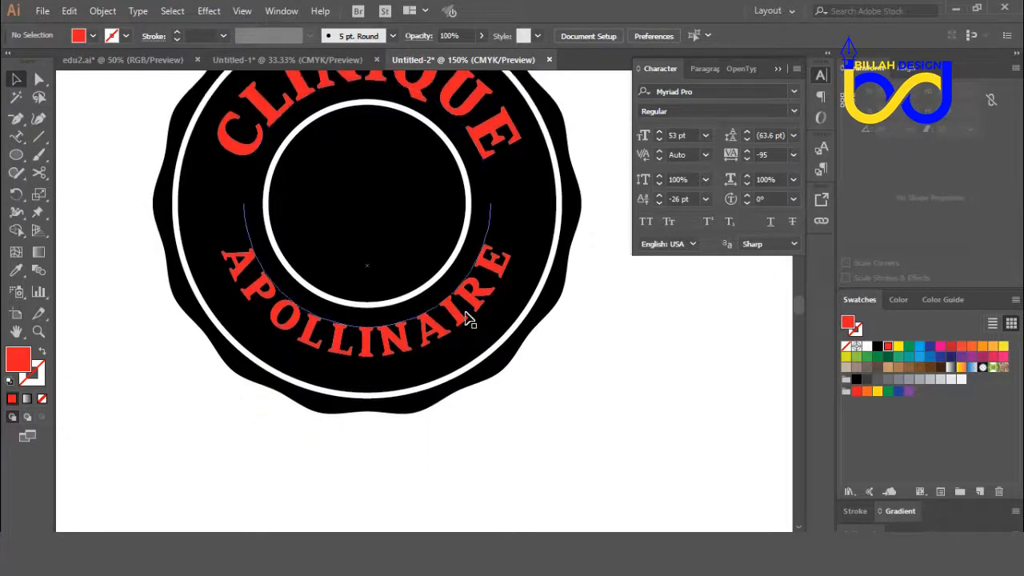
Step: Set the baseline shift of the lower APOLLINAIRE text to -31 pt and deselect it
left_click(460, 322)
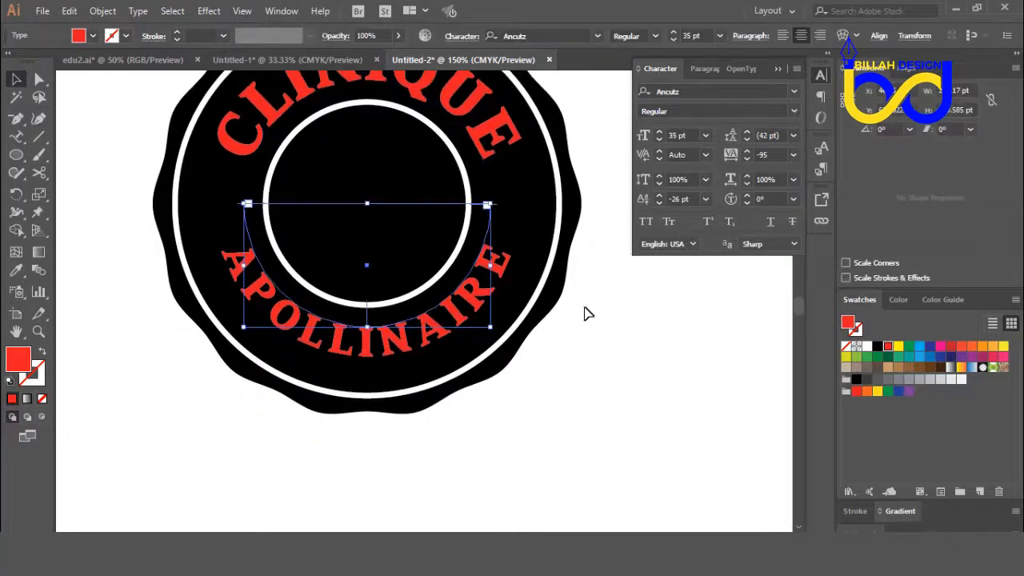
left_click(660, 203)
left_click(659, 204)
left_click(660, 203)
left_click(659, 203)
left_click(660, 203)
left_click(660, 203)
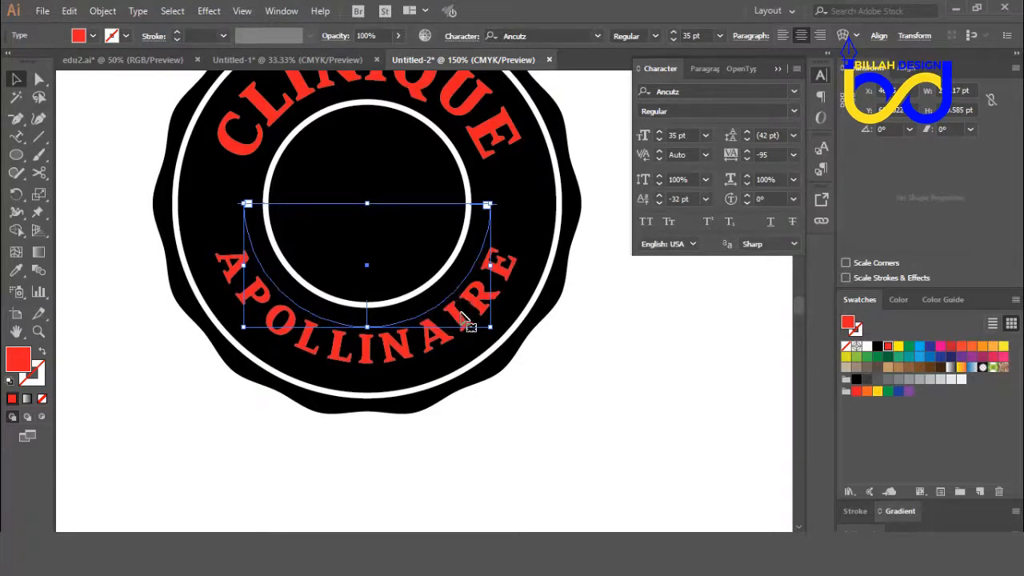
left_click(658, 204)
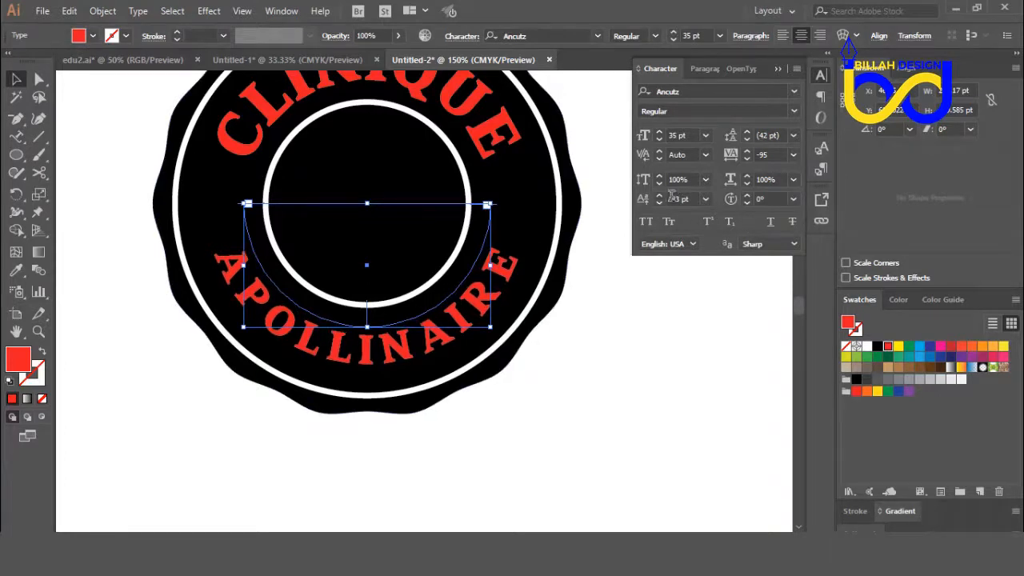
left_click(660, 196)
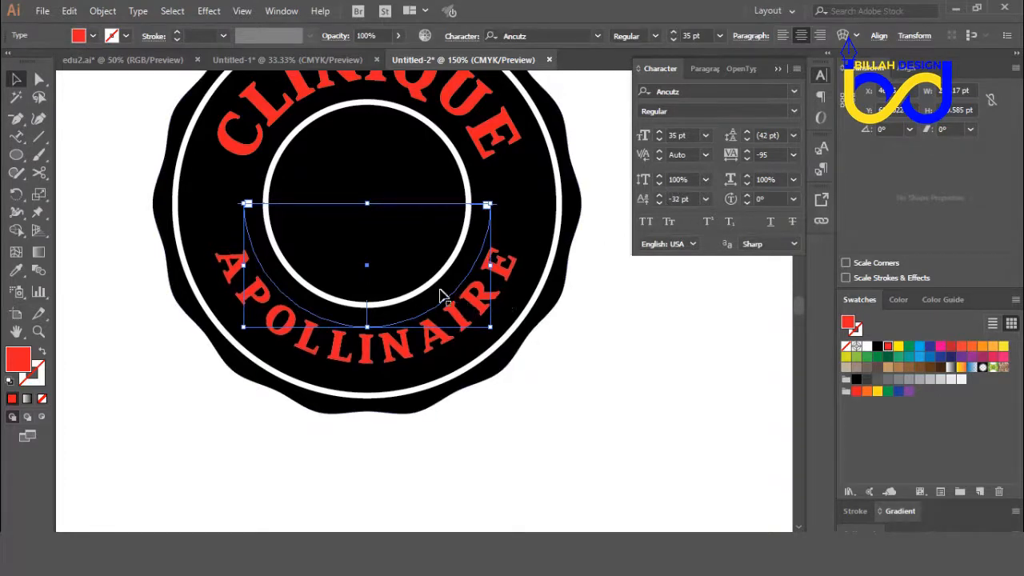
left_click(660, 195)
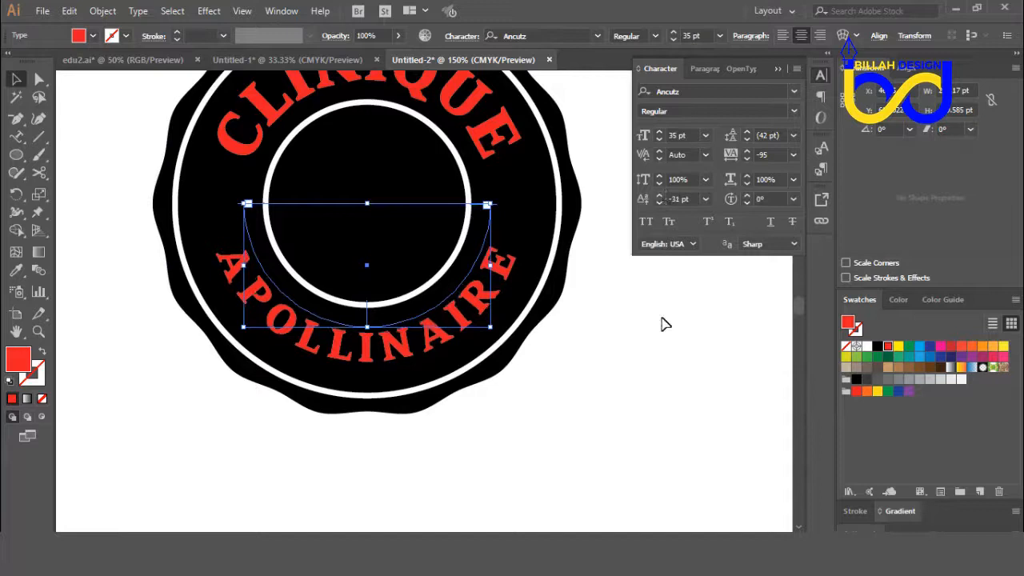
left_click(665, 380)
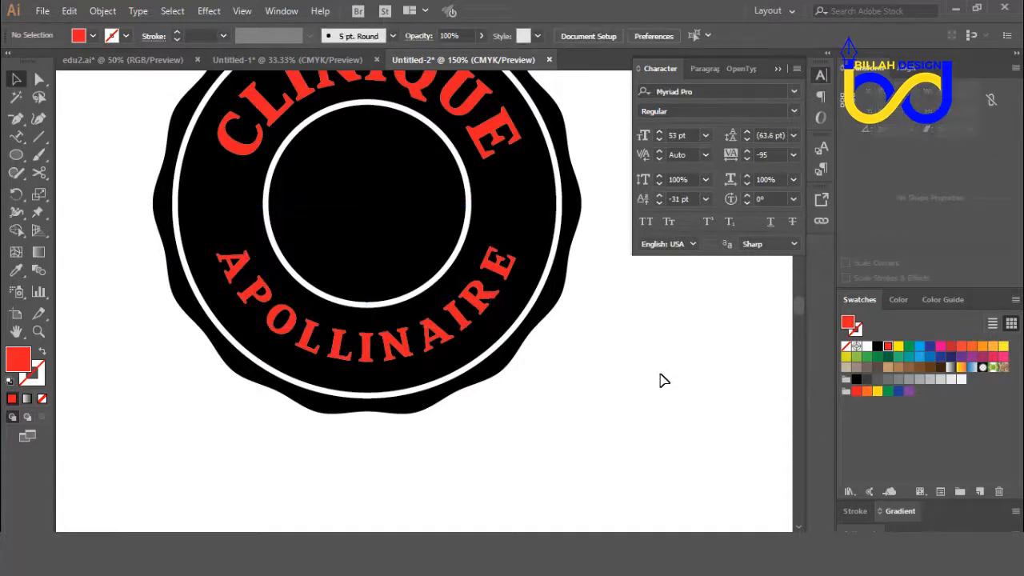
left_click(481, 312)
left_click(631, 380)
Step: Draw a small upright red five-pointed star between the white rings, in the left gap between CLINIQUE and APOLLINAIRE
key("ctrl+minus")
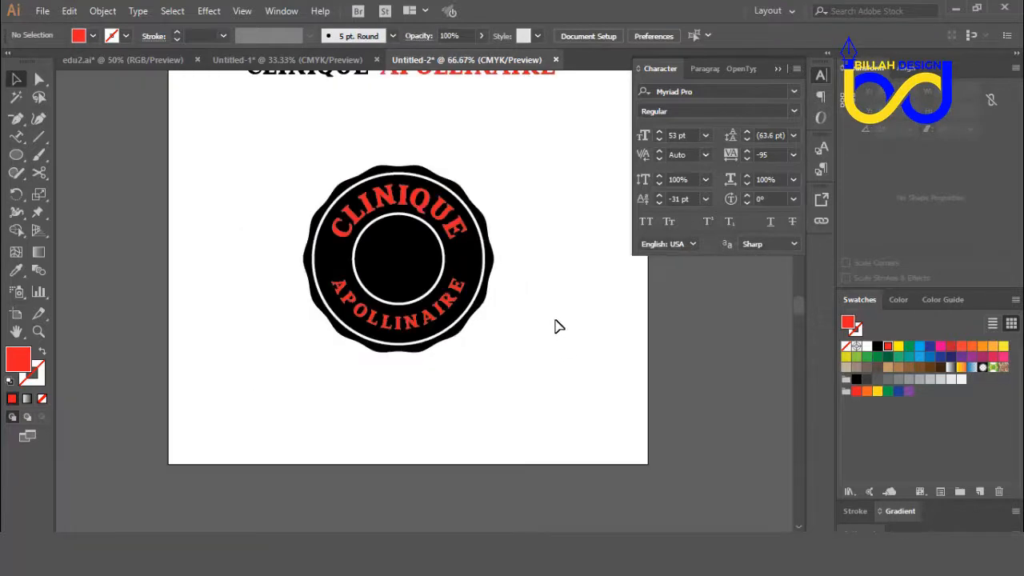
left_click_drag(557, 318, 574, 327)
key("ctrl+plus")
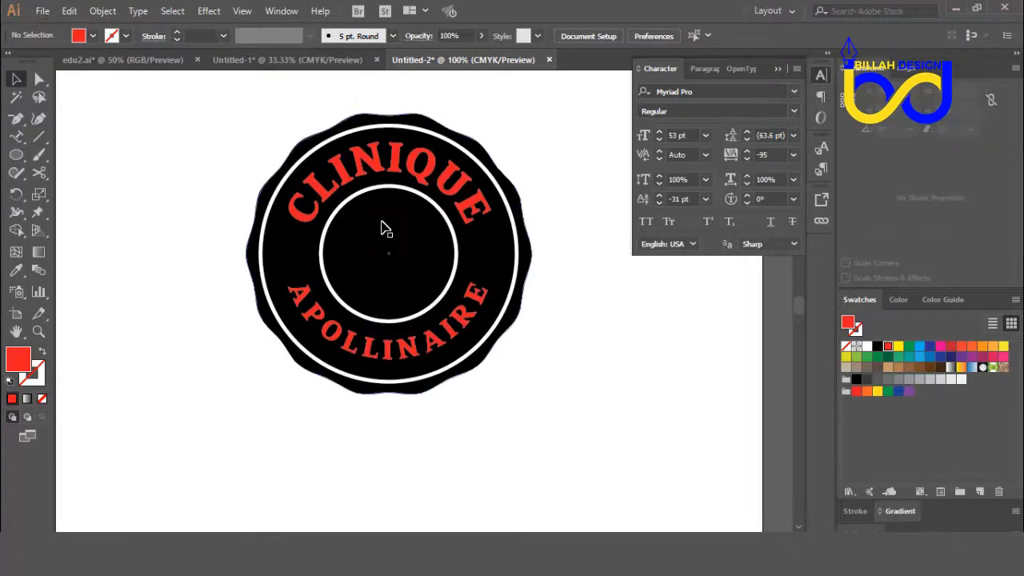
left_click_drag(541, 384, 568, 404)
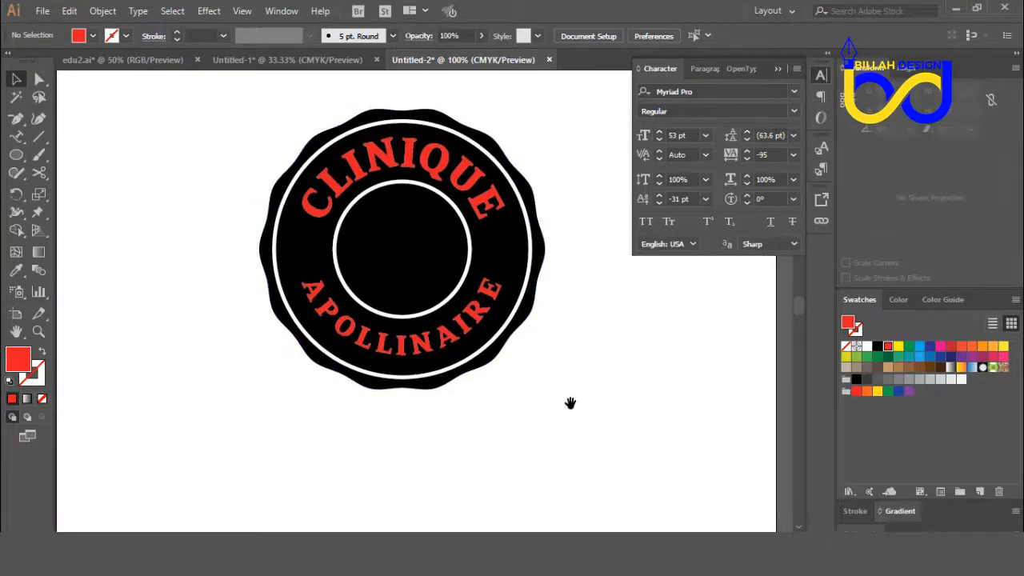
left_click_drag(20, 162, 56, 224)
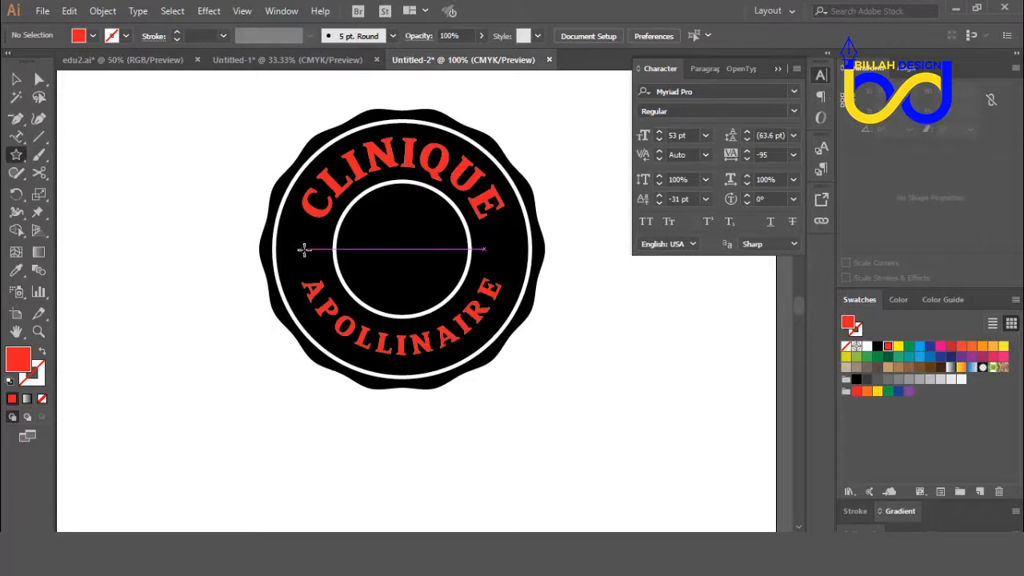
key("ctrl+equal")
left_click_drag(271, 238, 266, 253)
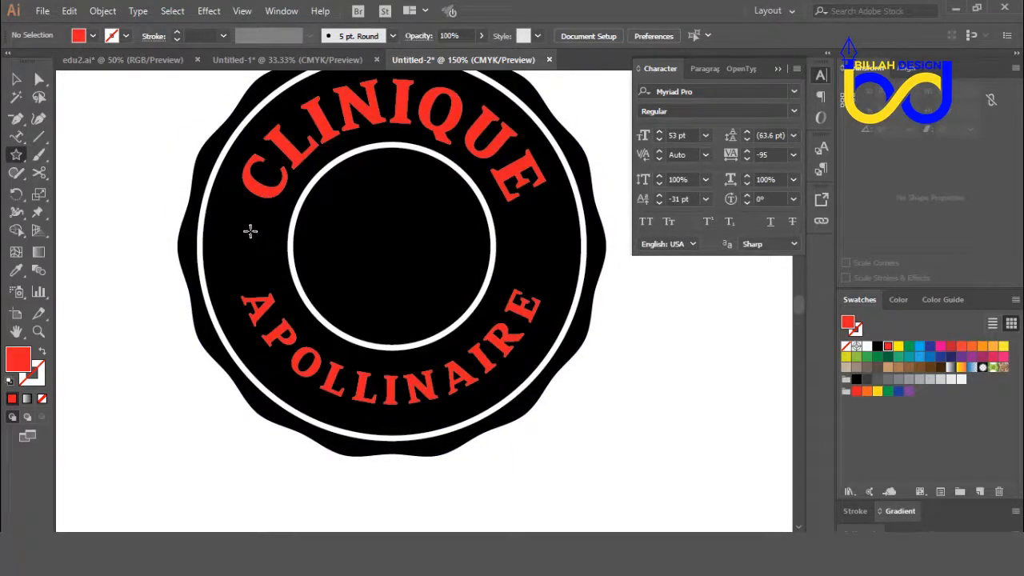
left_click_drag(250, 247, 261, 265)
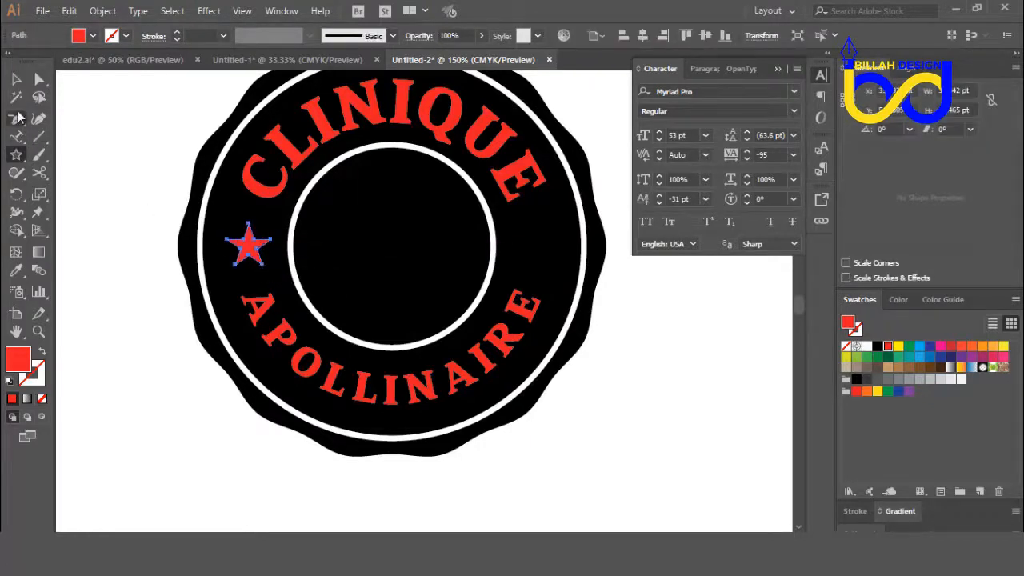
Step: Copy the red star horizontally by about 256 pt into the opposite gap between the two texts
left_click(16, 96)
left_click(16, 78)
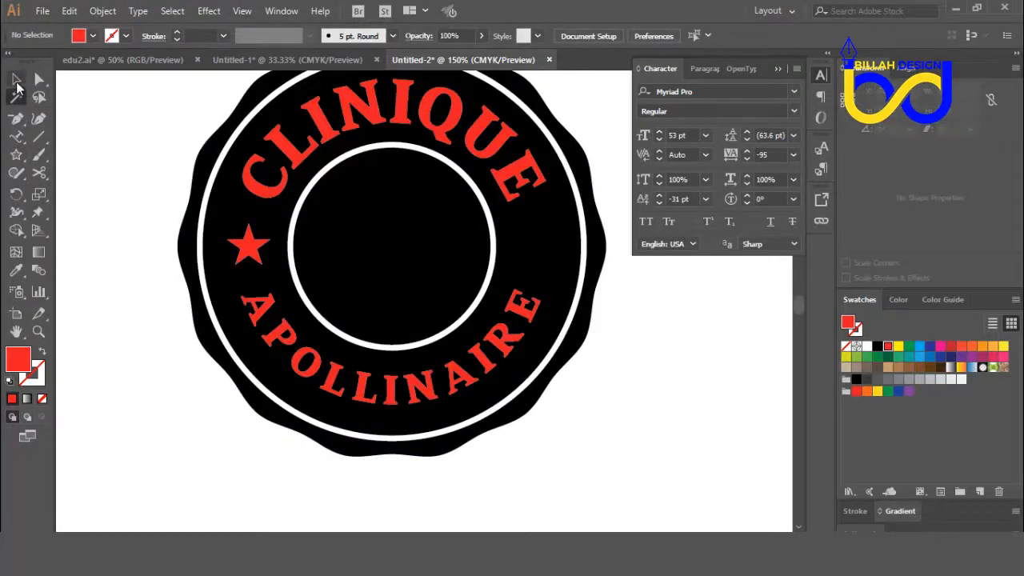
left_click(249, 248)
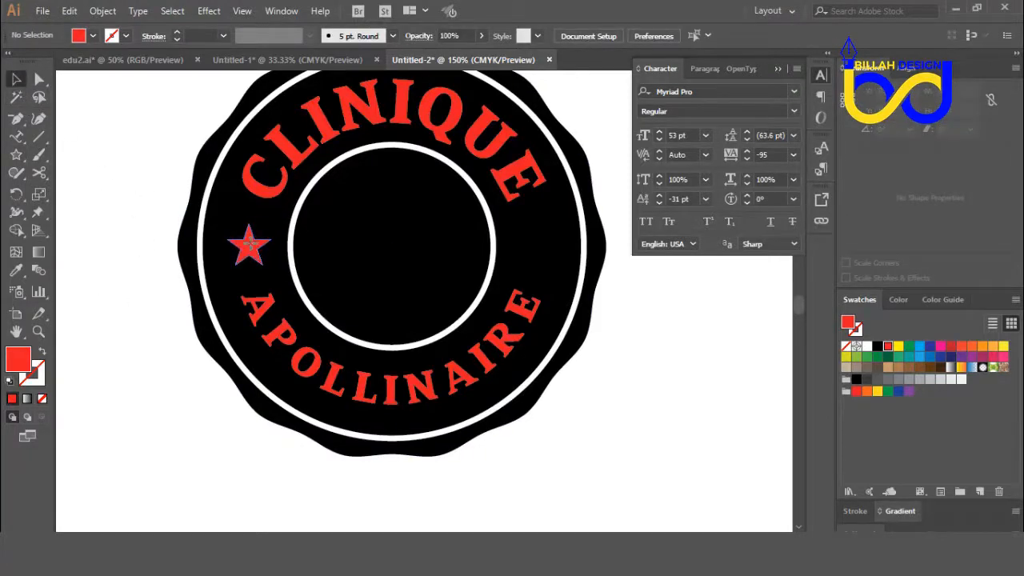
left_click_drag(250, 244, 539, 254)
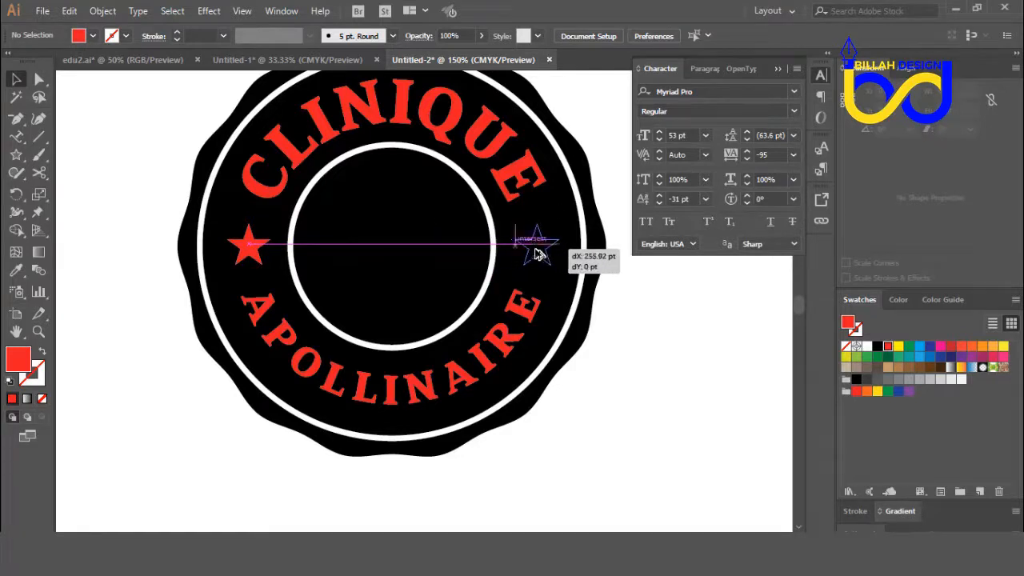
left_click_drag(558, 289, 559, 289)
left_click(631, 382)
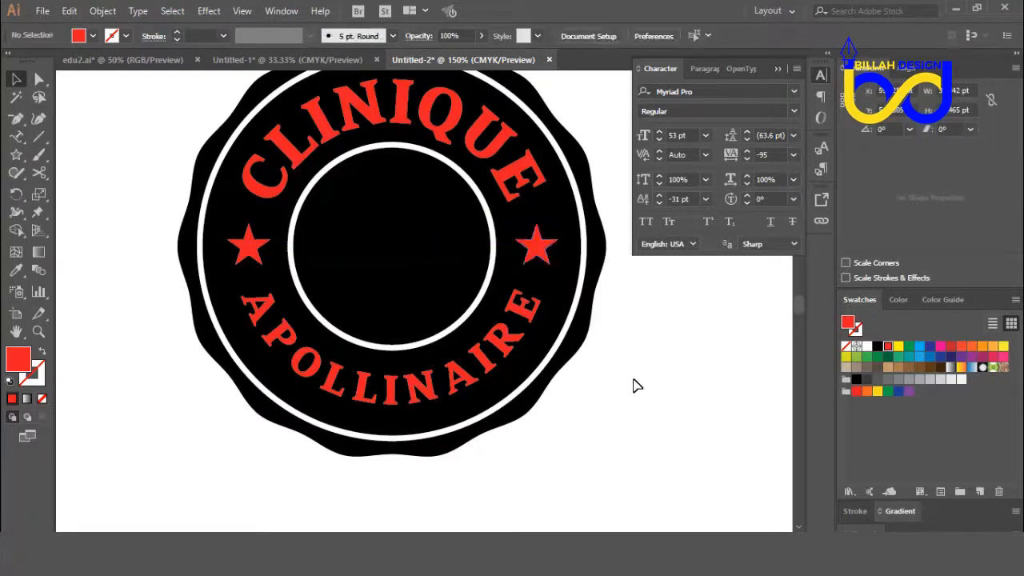
Step: Recolor the curved CLINIQUE and APOLLINAIRE texts with a white fill and deselect them
key("ctrl+minus")
key("ctrl+minus")
key("ctrl+minus")
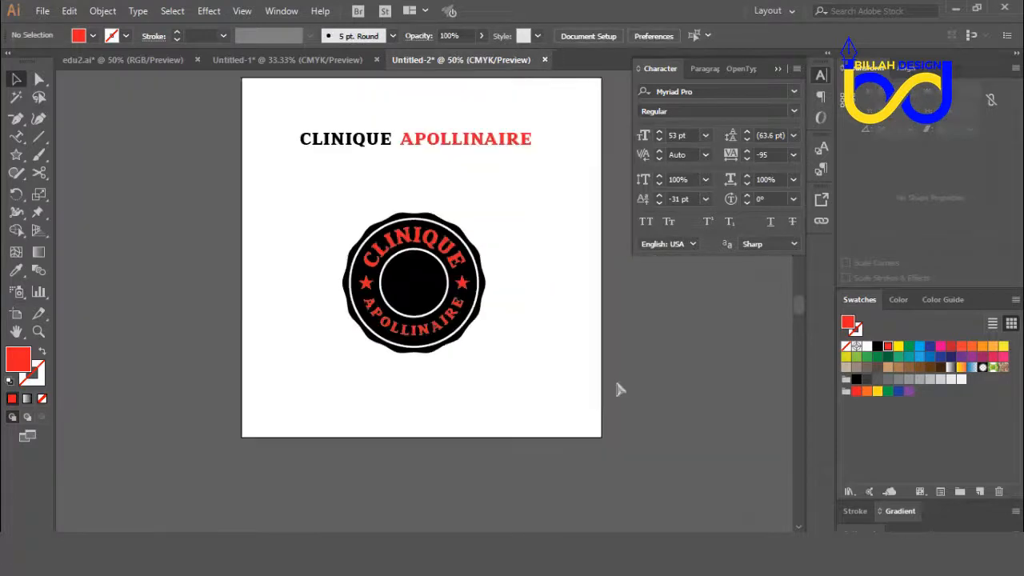
key("ctrl+plus")
key("ctrl+plus")
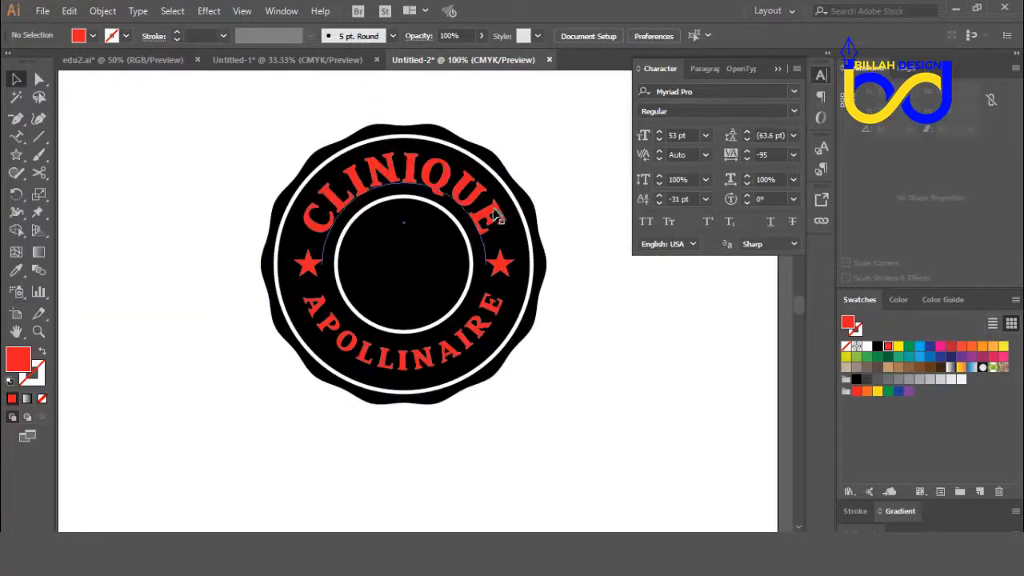
left_click(496, 216)
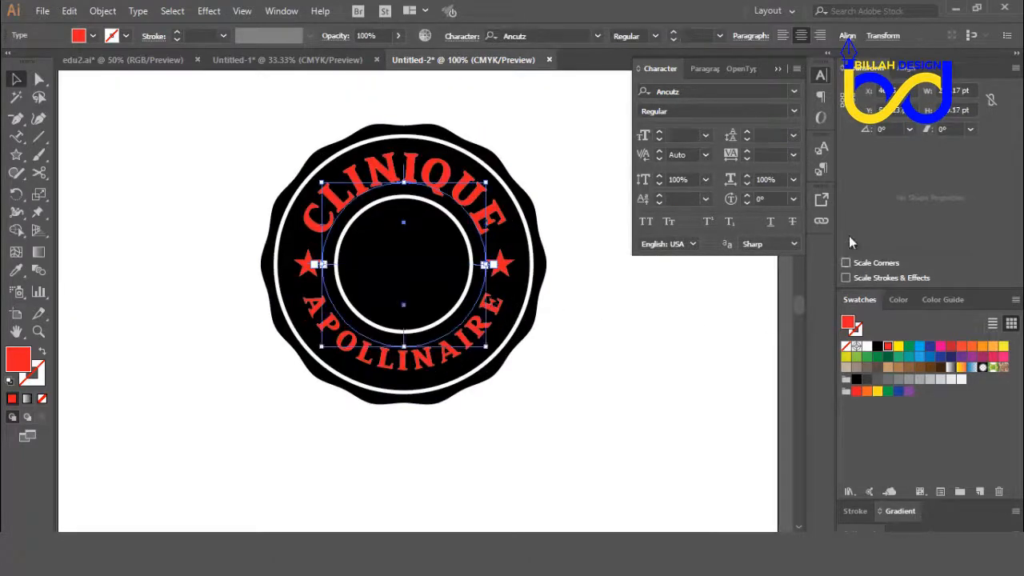
left_click(866, 347)
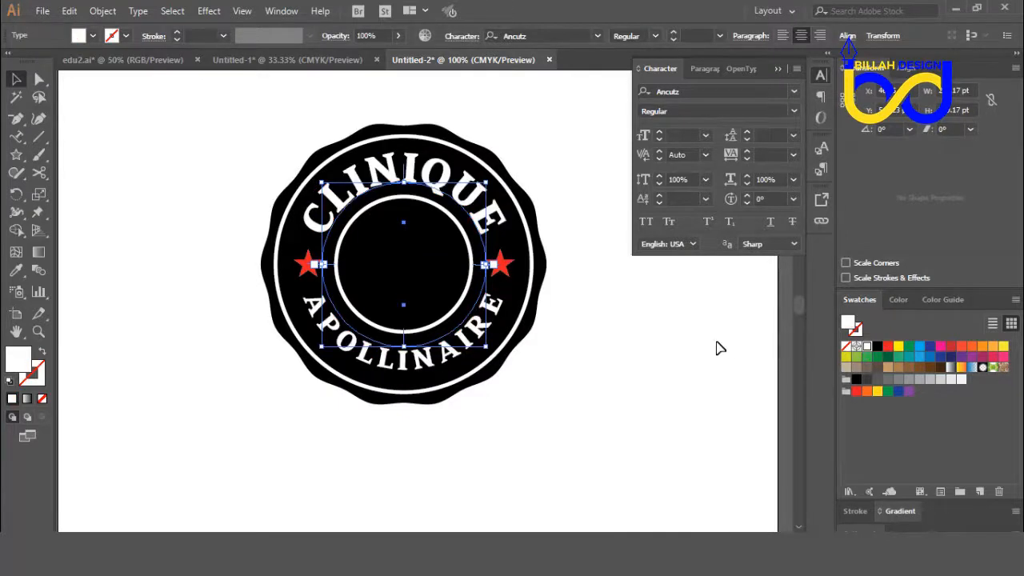
left_click(717, 341)
Step: Change the fill of both stars to white and deselect them
left_click(505, 267)
left_click(318, 267, "shift")
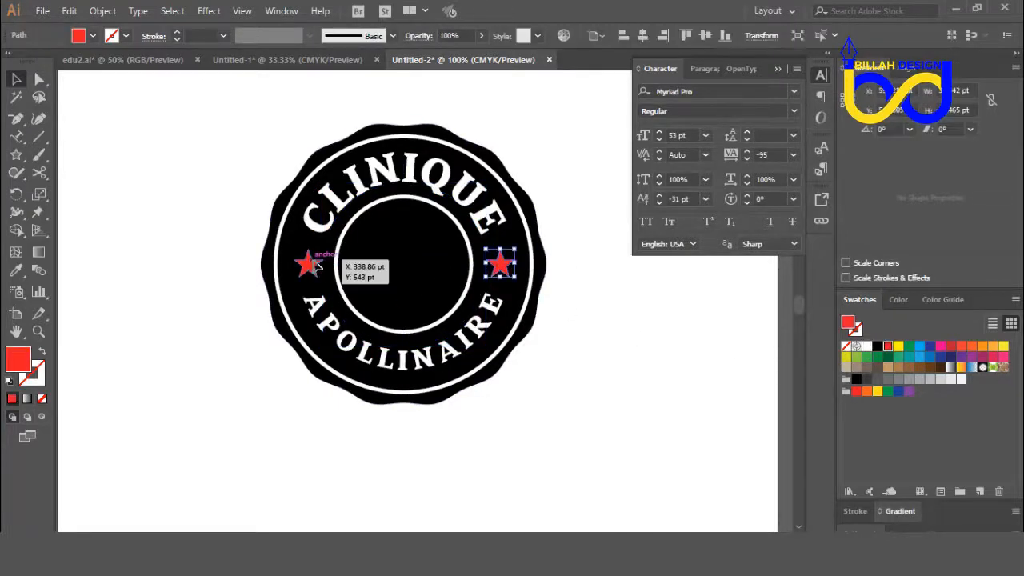
left_click(866, 347)
left_click(678, 344)
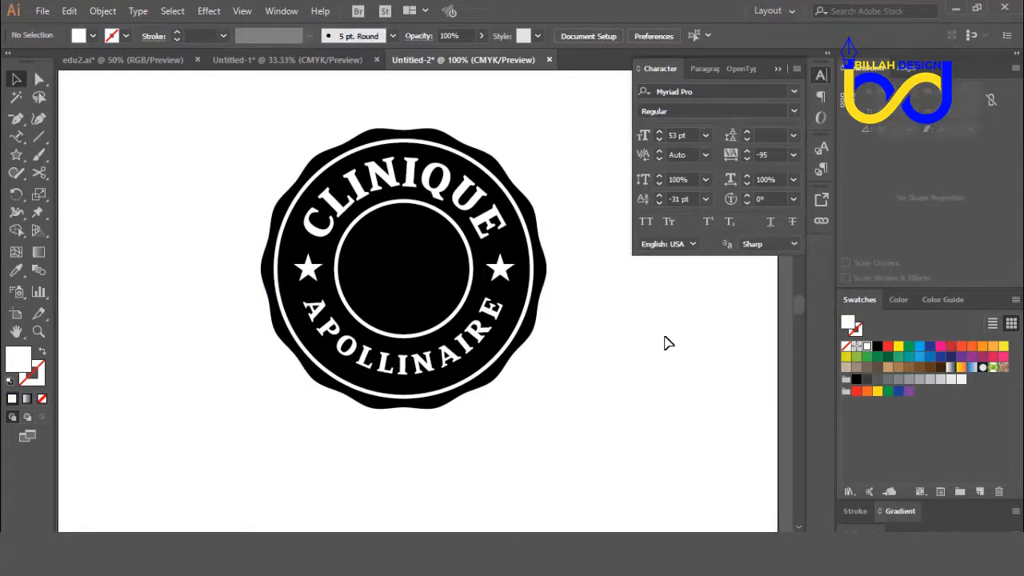
key("ctrl+minus")
key("ctrl+minus")
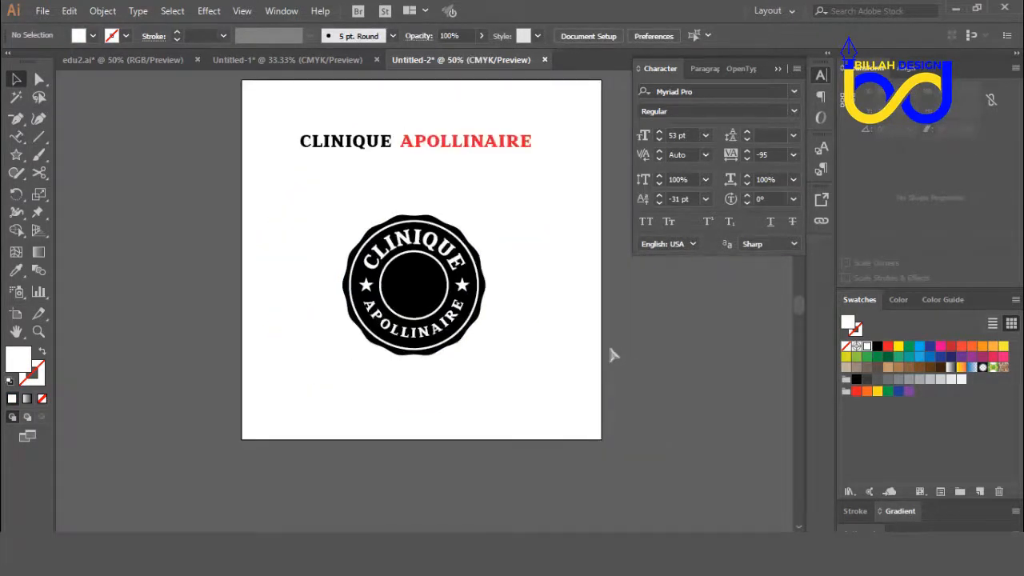
key("ctrl+plus")
key("ctrl+minus")
key("ctrl+plus")
key("ctrl+minus")
key("ctrl+plus")
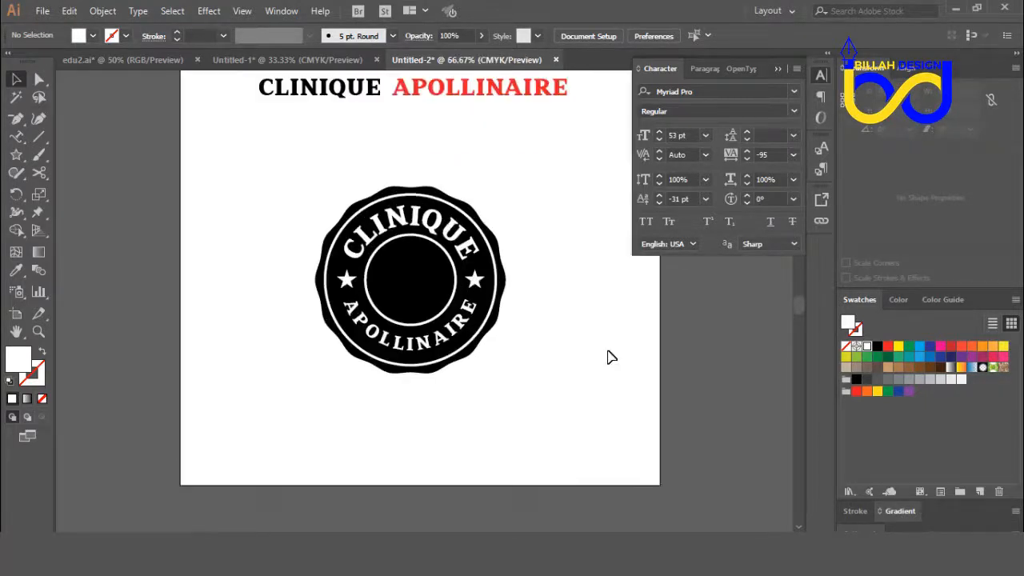
left_click_drag(571, 344, 570, 340)
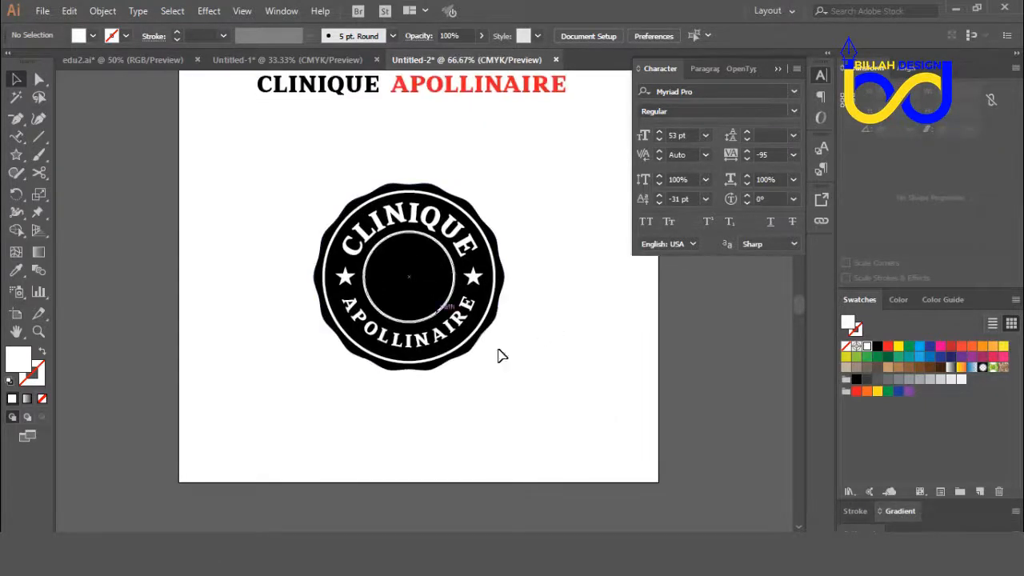
left_click_drag(337, 352, 350, 353)
left_click_drag(277, 258, 278, 261)
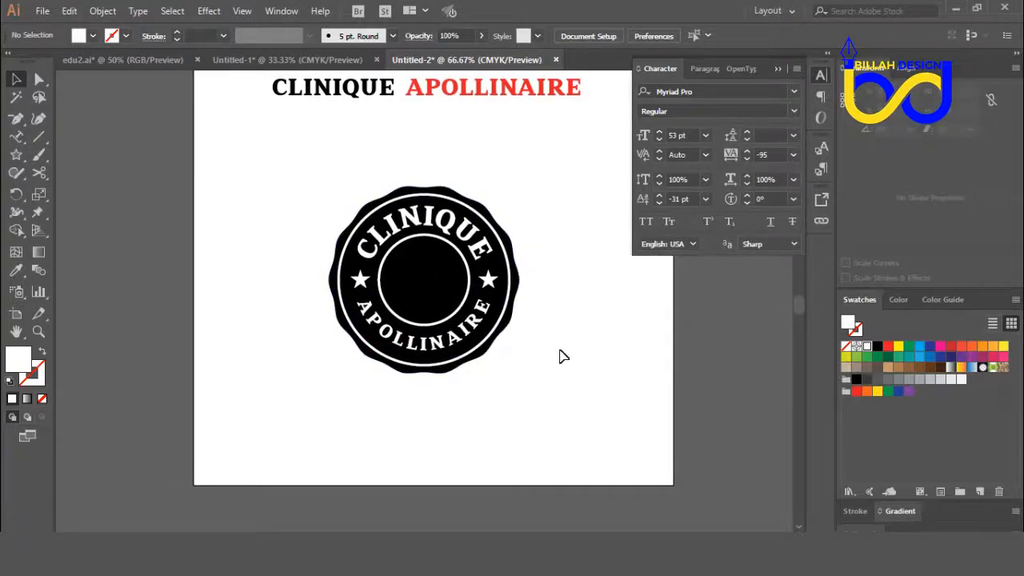
left_click_drag(347, 403, 364, 400)
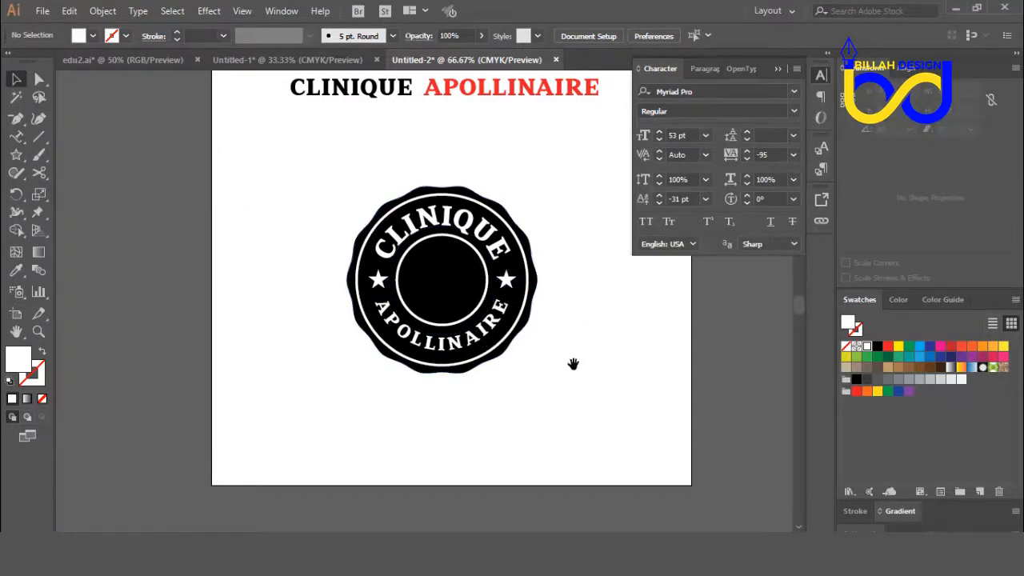
left_click_drag(573, 363, 573, 365)
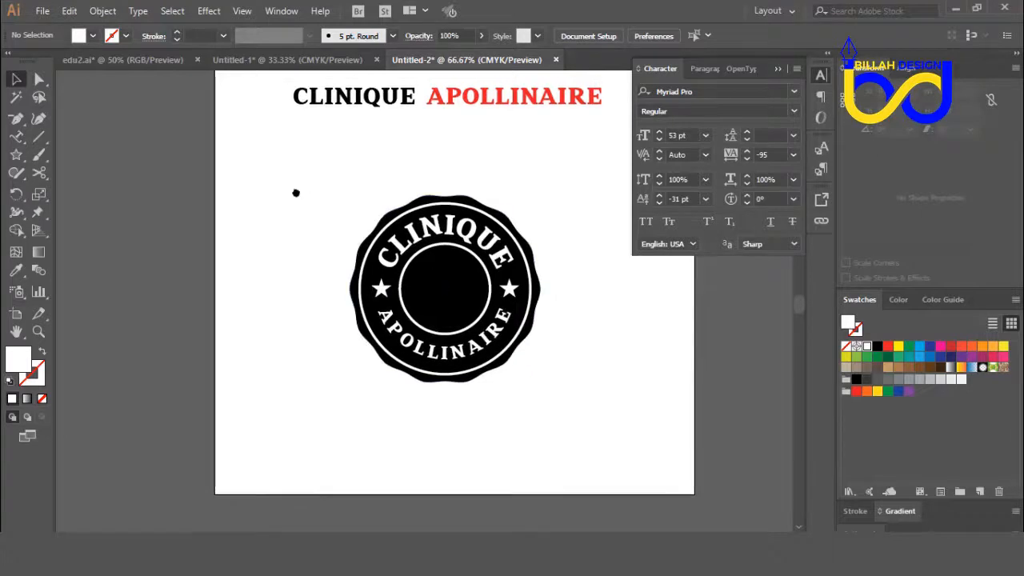
Step: Reduce the straight CLINIQUE APOLLINAIRE text above the badge to its initials, a black C and a red A
scroll(295, 192, "up", 2)
left_click_drag(333, 114, 310, 138)
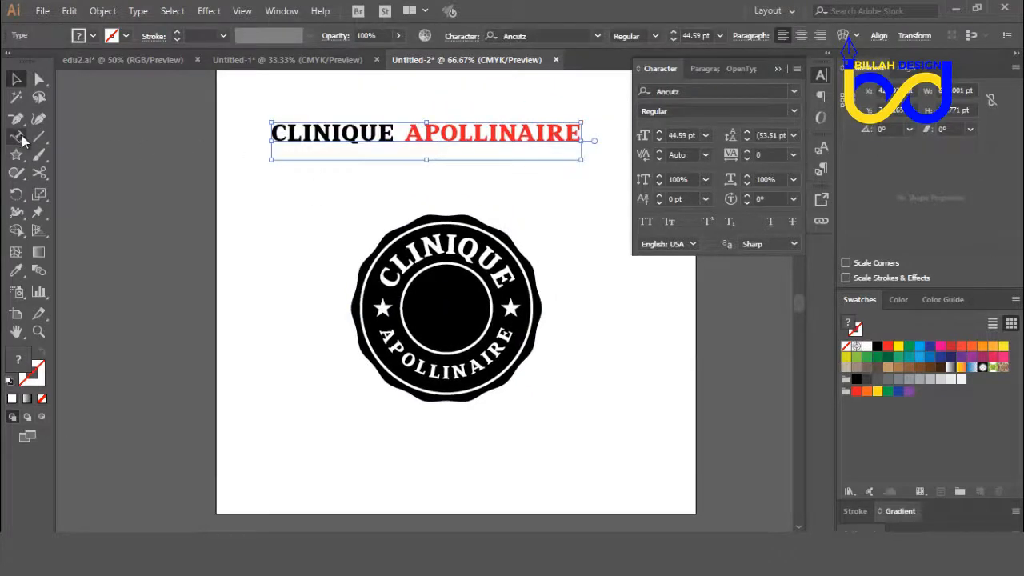
left_click_drag(18, 137, 72, 135)
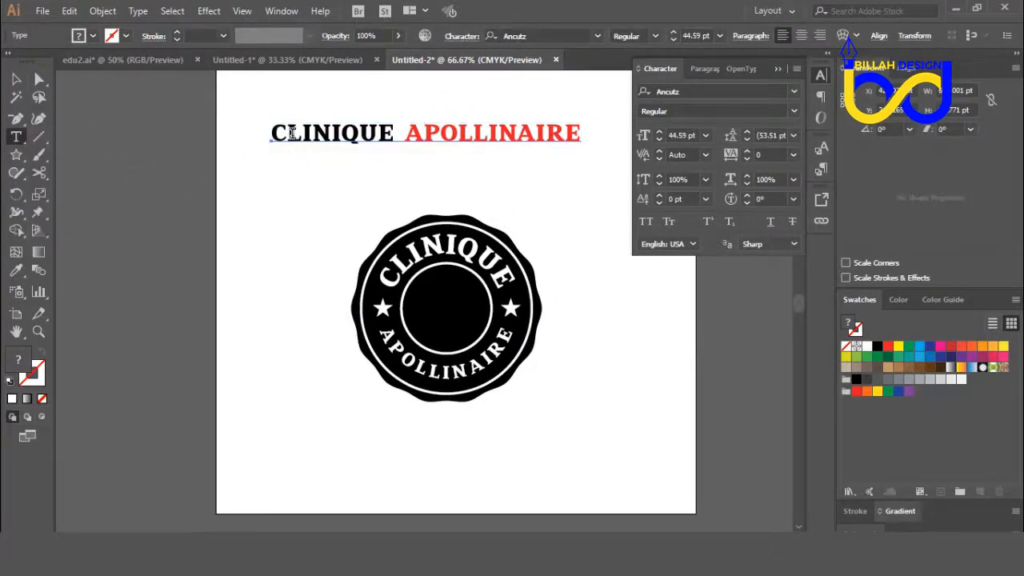
left_click_drag(293, 134, 400, 135)
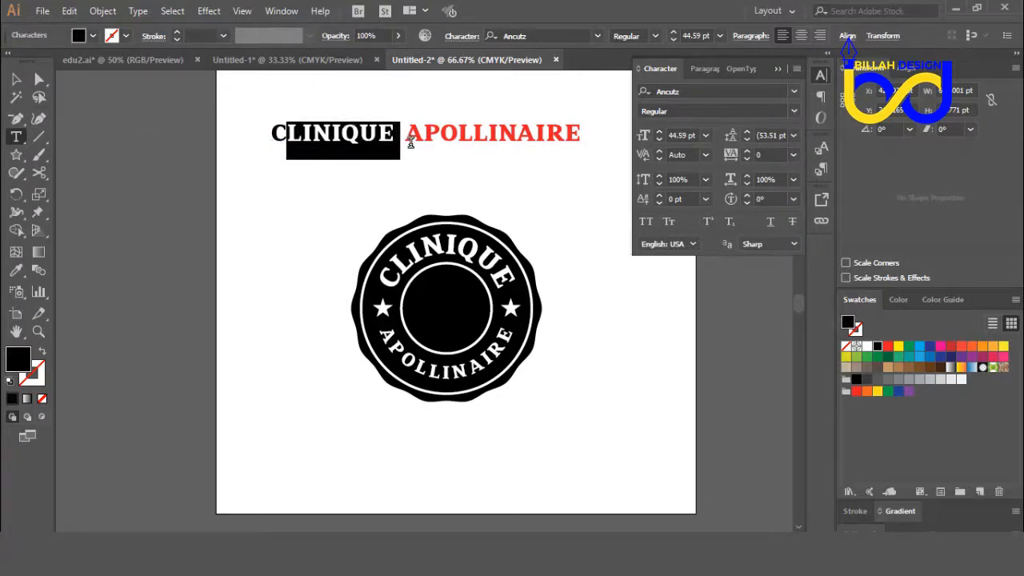
key("BackSpace")
left_click_drag(309, 134, 491, 137)
key("BackSpace")
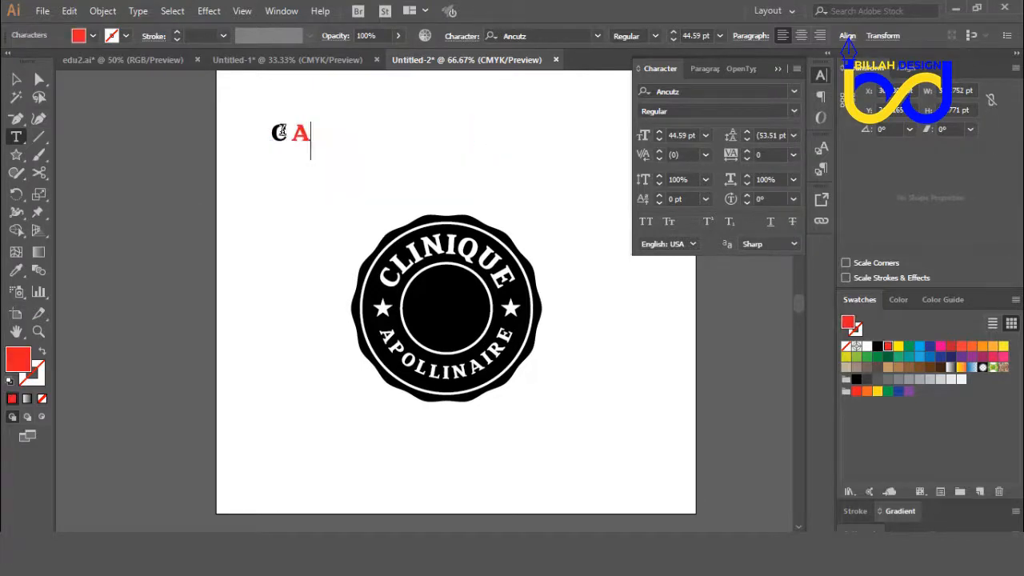
Step: Convert the C A initials to outlines and ungroup them into separate letters
left_click(16, 78)
right_click(297, 155)
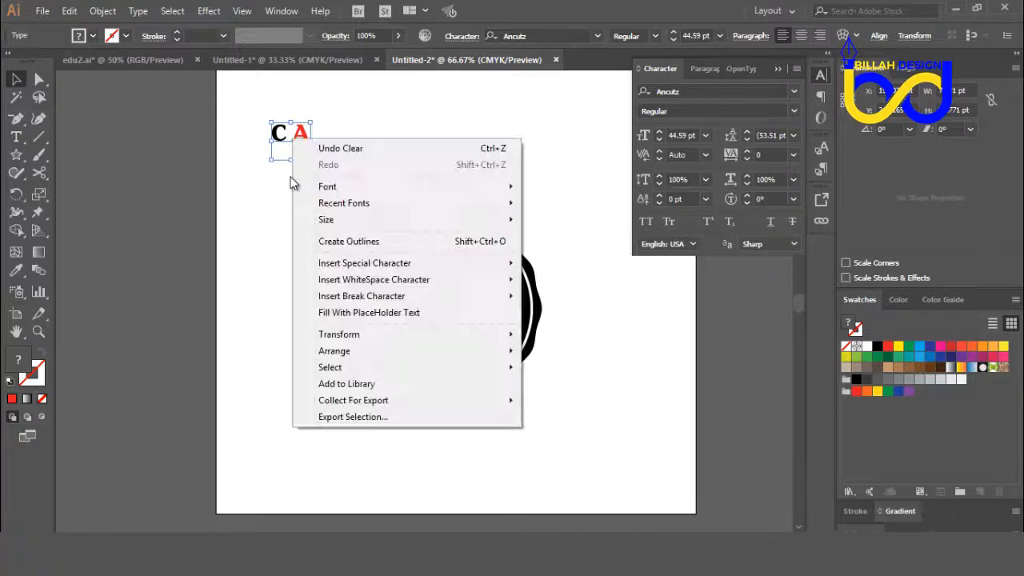
left_click(336, 240)
right_click(371, 152)
left_click(410, 269)
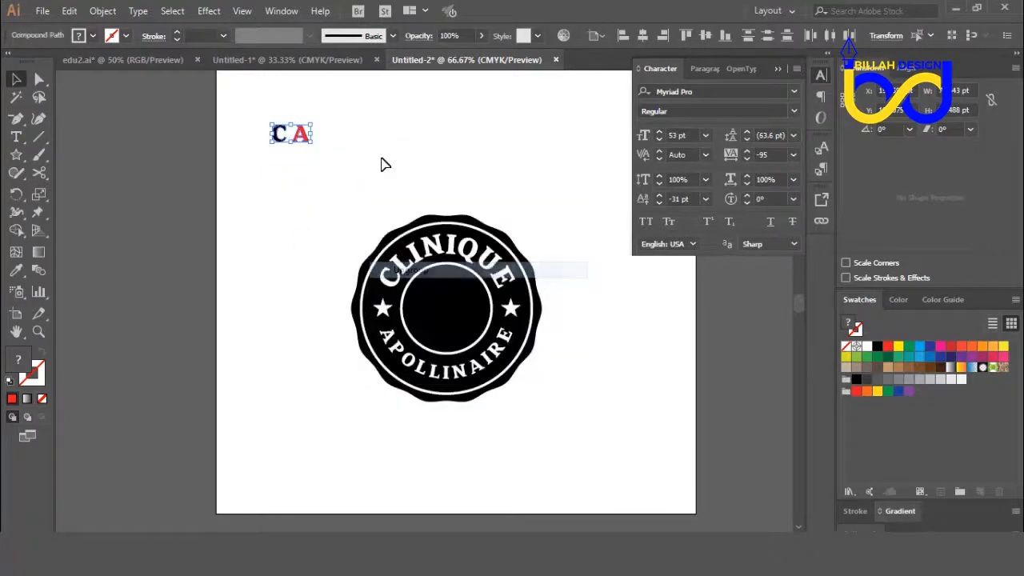
left_click(383, 164)
Step: Enlarge the C and A and overlap them as a monogram, with the A offset to the lower right of the C
key("ctrl+plus")
key("ctrl+plus")
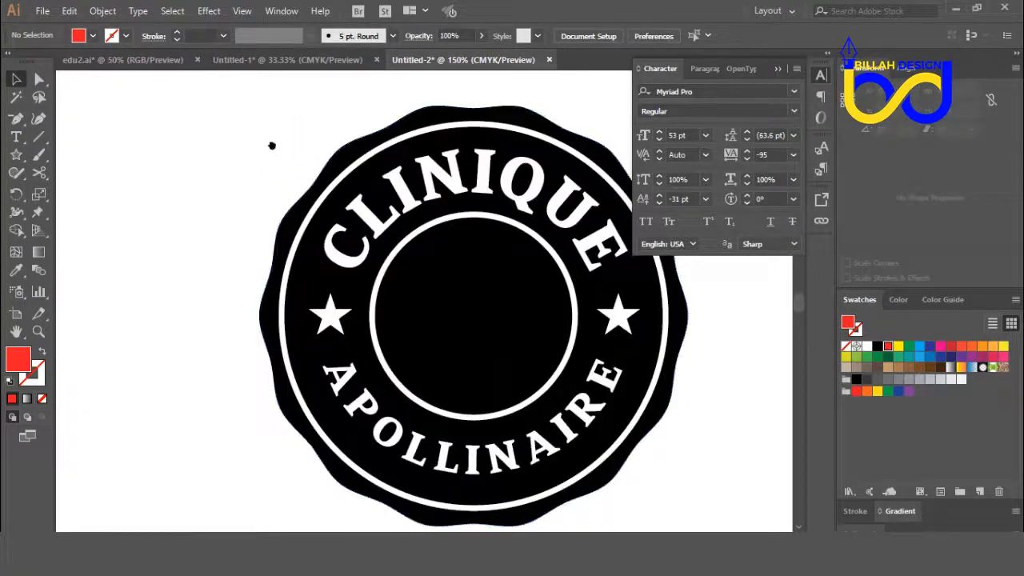
left_click_drag(272, 144, 379, 294)
left_click_drag(308, 208, 378, 407)
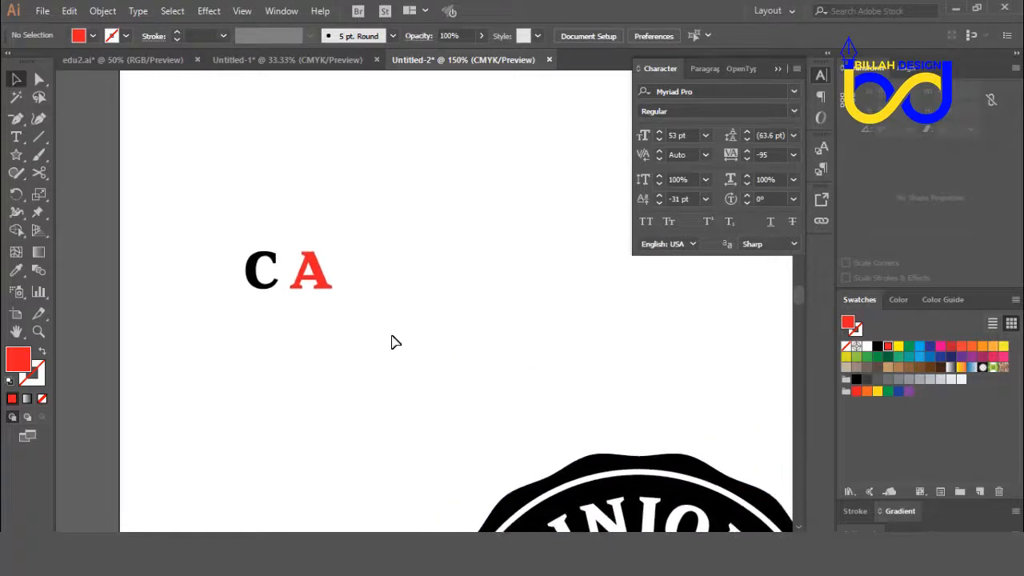
left_click_drag(226, 224, 317, 194)
left_click(265, 302)
left_click(458, 234)
left_click_drag(450, 302, 438, 255)
Step: Unite the overlapping C and A into a single red shape with Pathfinder and shift it slightly down
left_click_drag(419, 128, 248, 337)
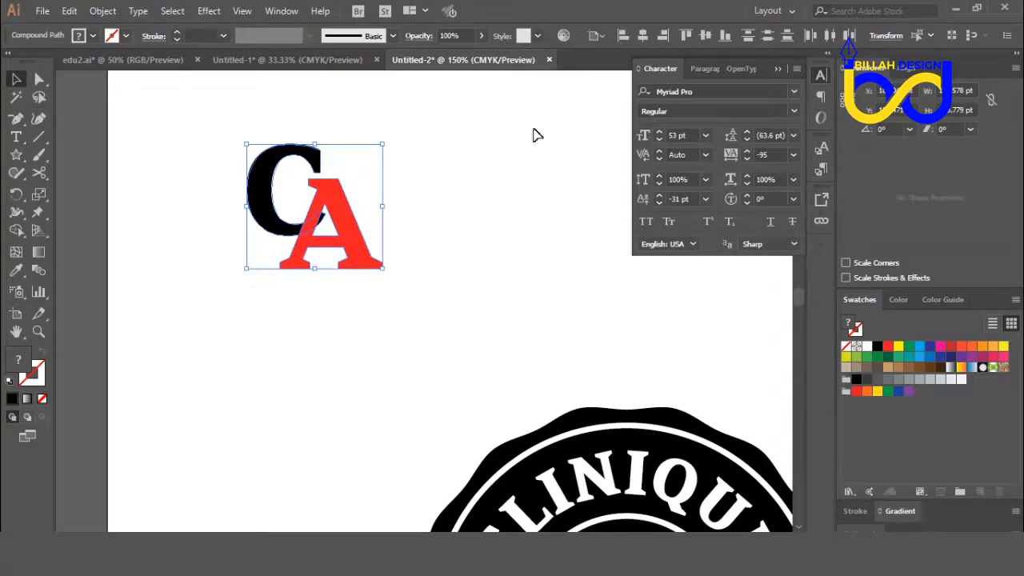
left_click(290, 12)
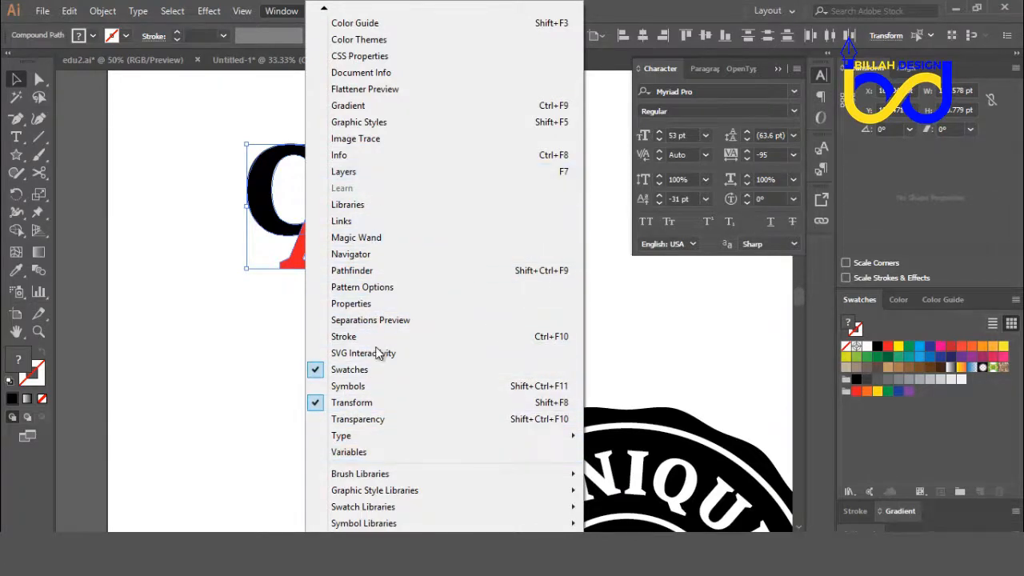
scroll(360, 515, "down", 1)
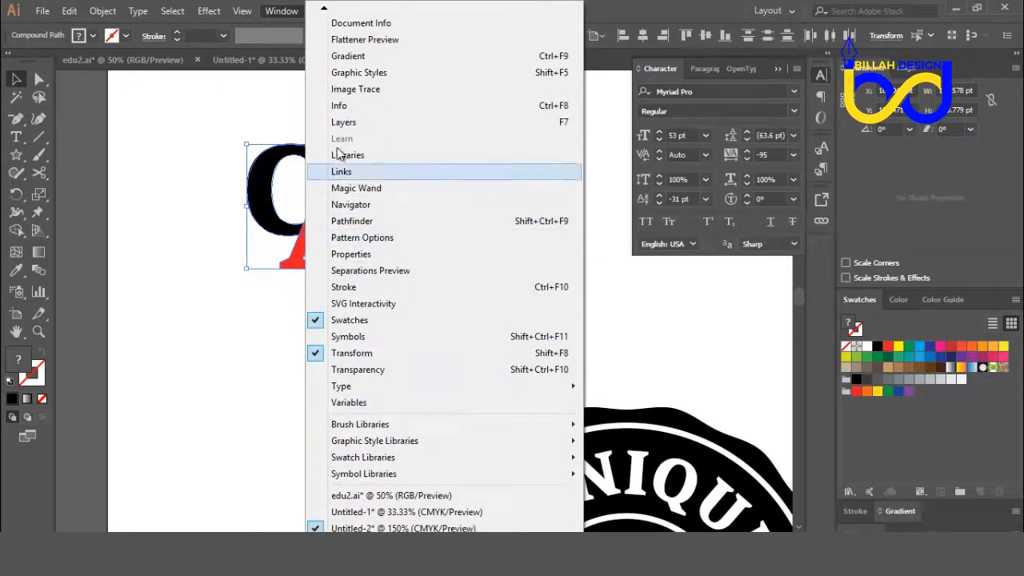
mouse_move(327, 10)
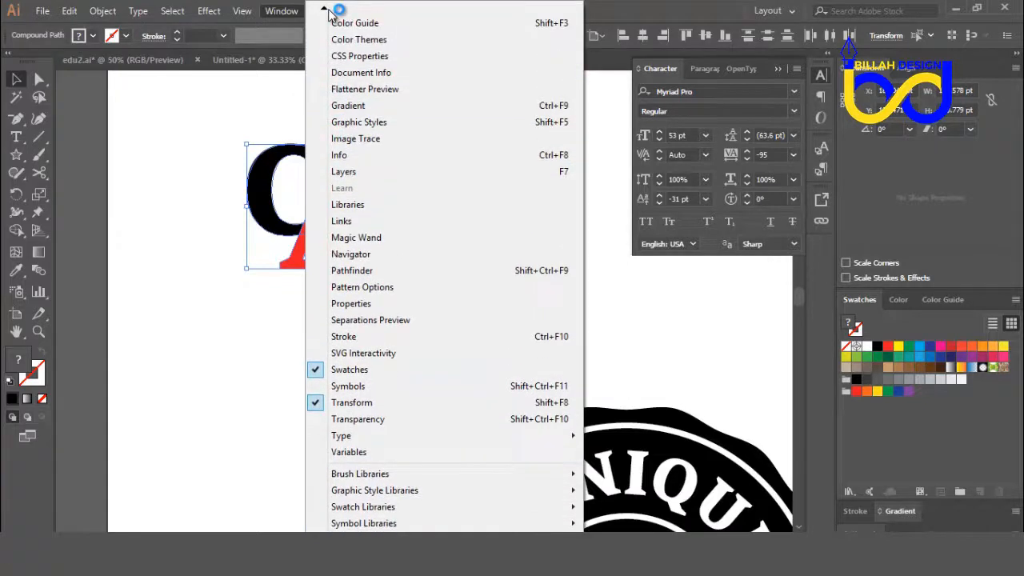
left_click(369, 271)
left_click_drag(960, 520, 822, 255)
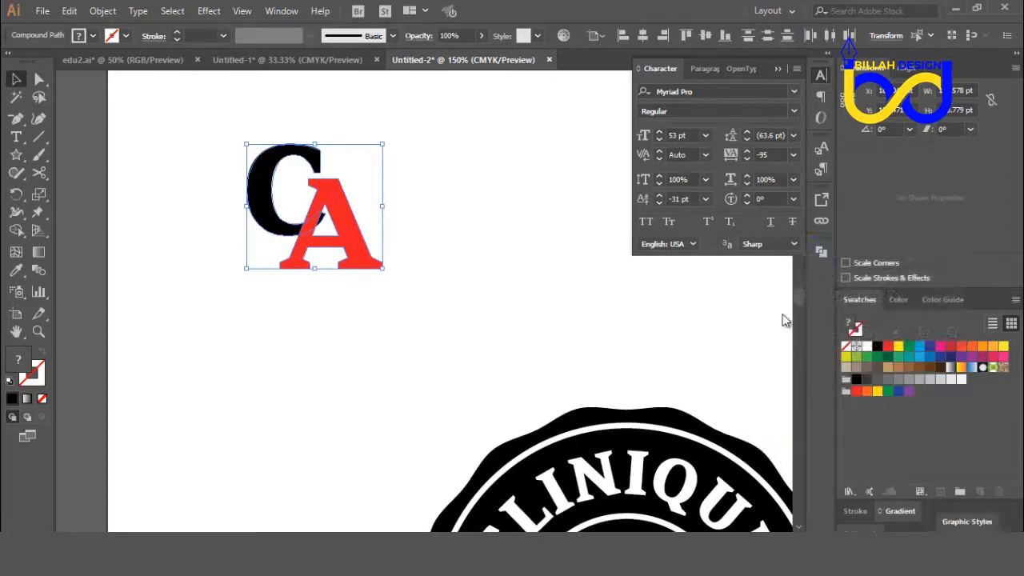
left_click(820, 251)
left_click(646, 282)
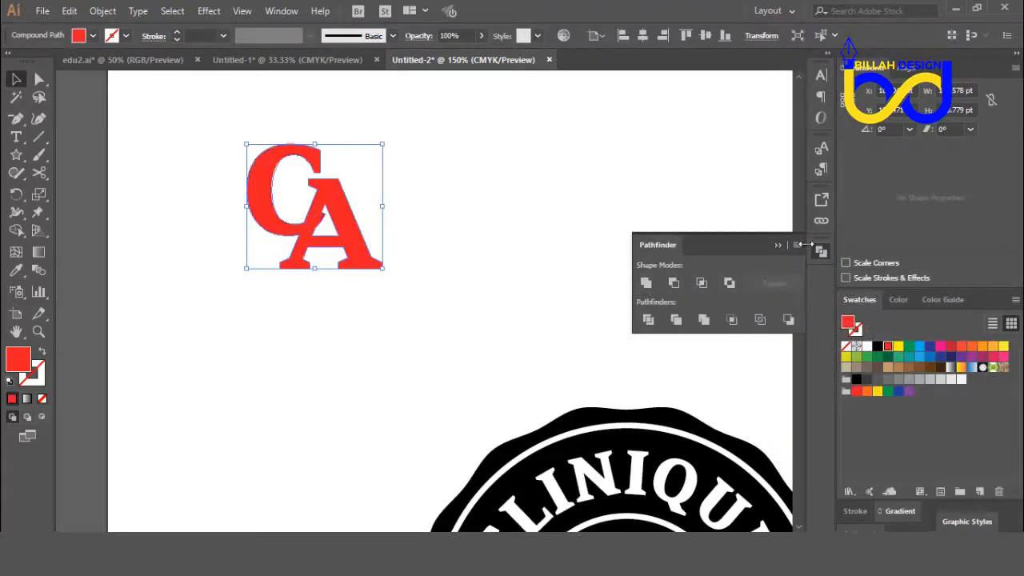
left_click(498, 290)
left_click_drag(361, 224, 367, 238)
left_click(474, 306)
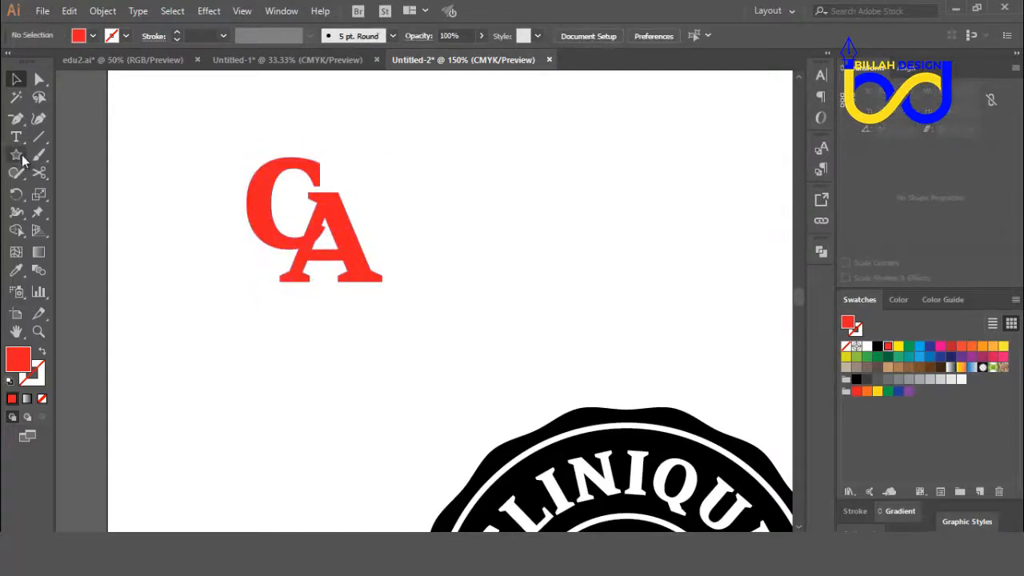
Step: Draw a circle about 137 pt in diameter over the CA monogram and fill it with black
left_click_drag(16, 154, 54, 192)
left_click_drag(312, 212, 390, 290)
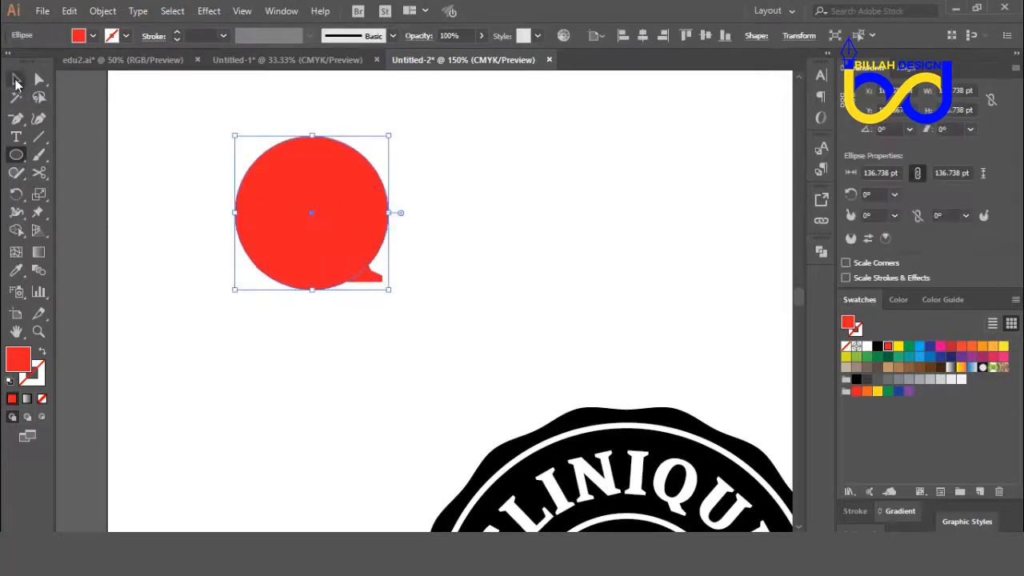
left_click(16, 80)
left_click(877, 347)
left_click(439, 245)
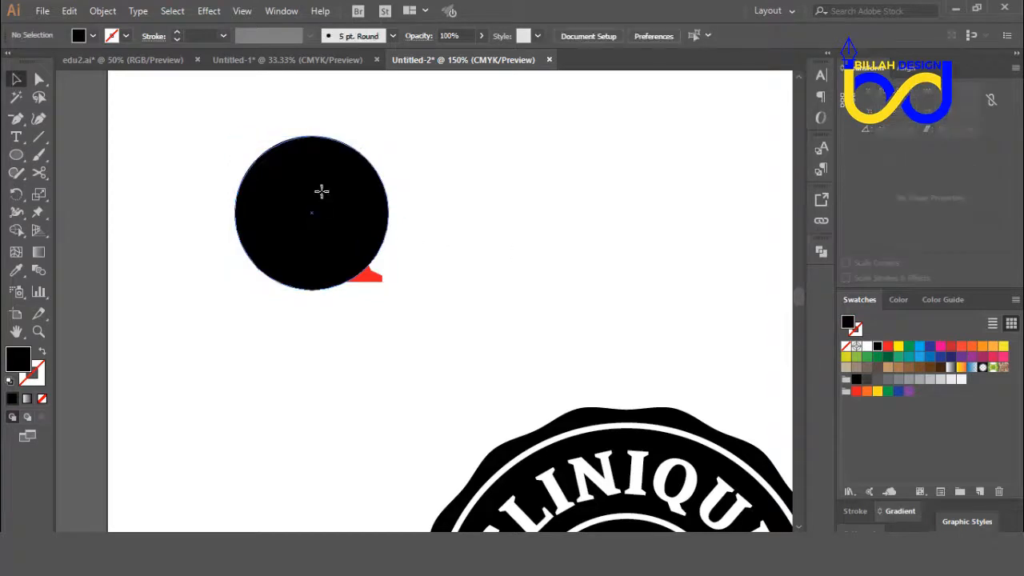
Step: Send the black circle to the back, behind the red CA monogram
right_click(321, 192)
mouse_move(404, 425)
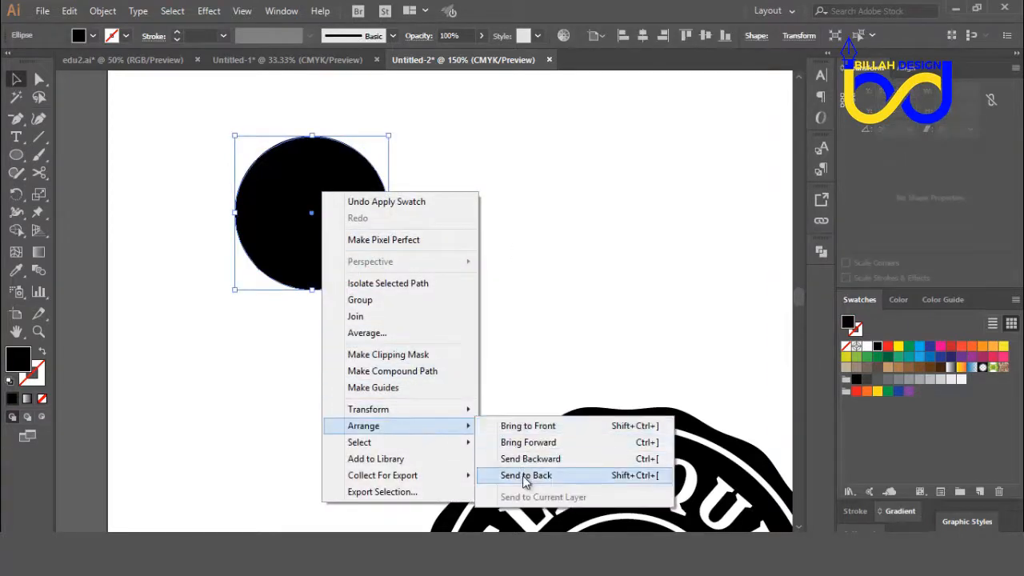
left_click(532, 411)
Step: Centre the CA monogram and the black circle on each other, and move the circle slightly down
left_click_drag(429, 156, 322, 327)
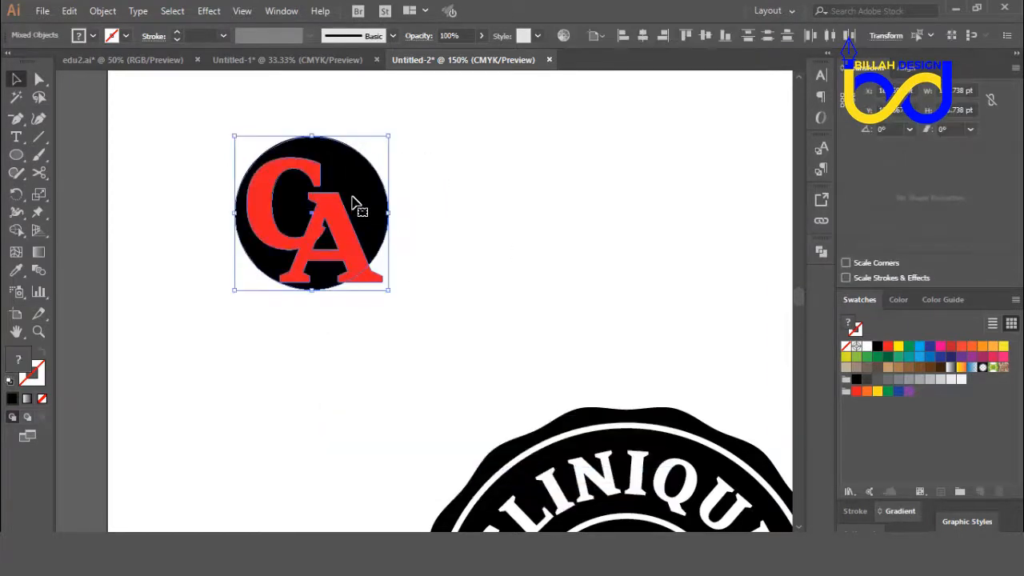
left_click(678, 80)
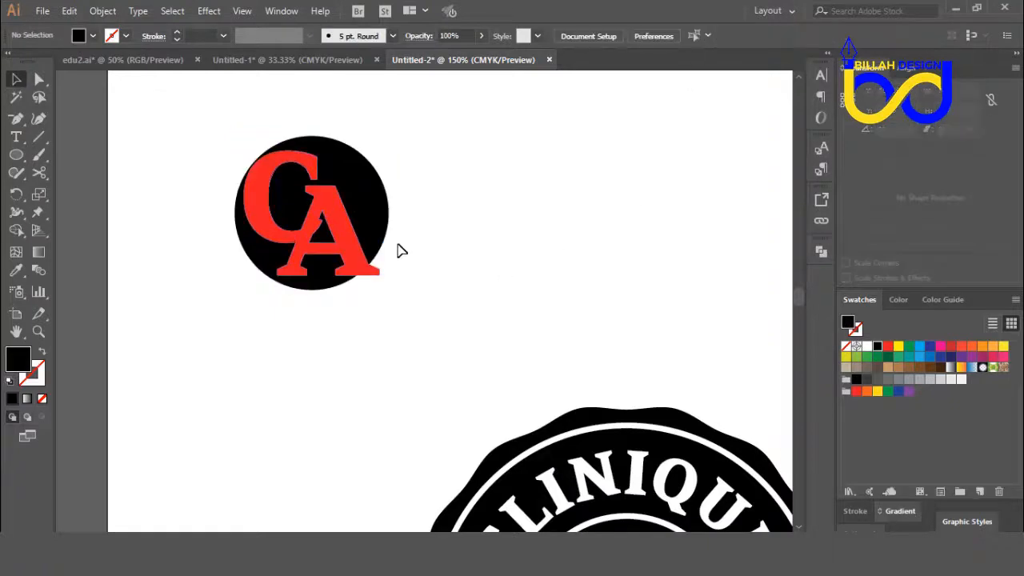
left_click_drag(382, 236, 383, 241)
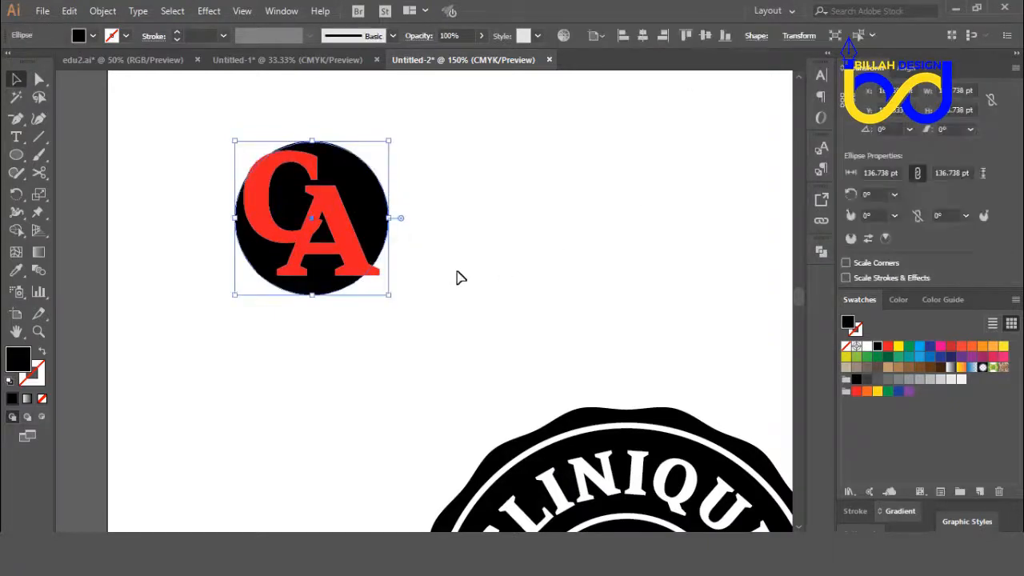
left_click(459, 240)
left_click_drag(450, 136, 315, 278)
left_click(397, 327)
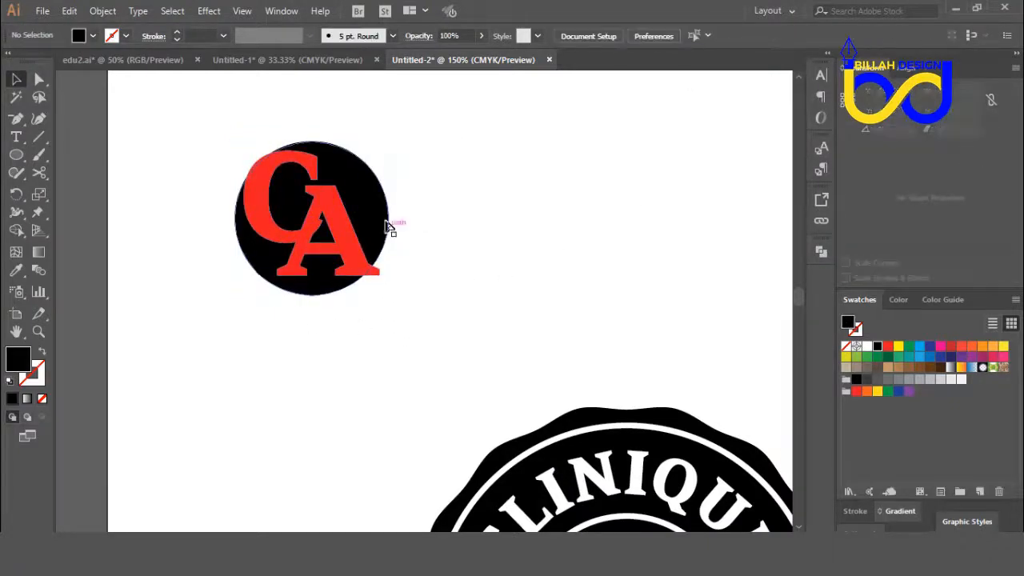
Step: Enlarge the black circle behind the CA monogram to about 140 pt in diameter and deselect it
left_click(387, 225)
left_click_drag(390, 296, 392, 296)
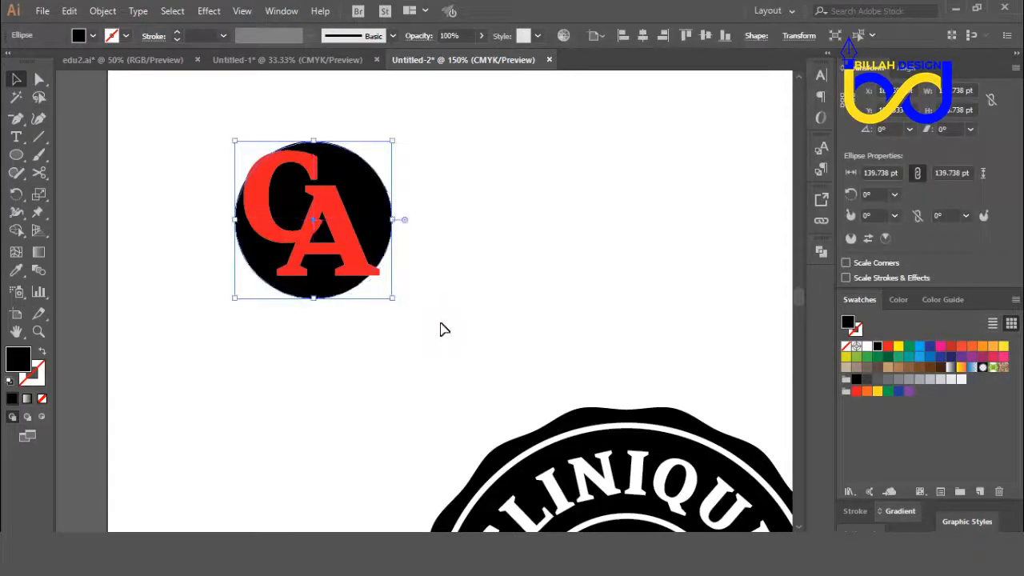
left_click(440, 329)
Step: Cut the CA monogram out of the black circle with the Minus Front Pathfinder operation and deselect the result
left_click_drag(446, 151, 339, 272)
left_click(820, 251)
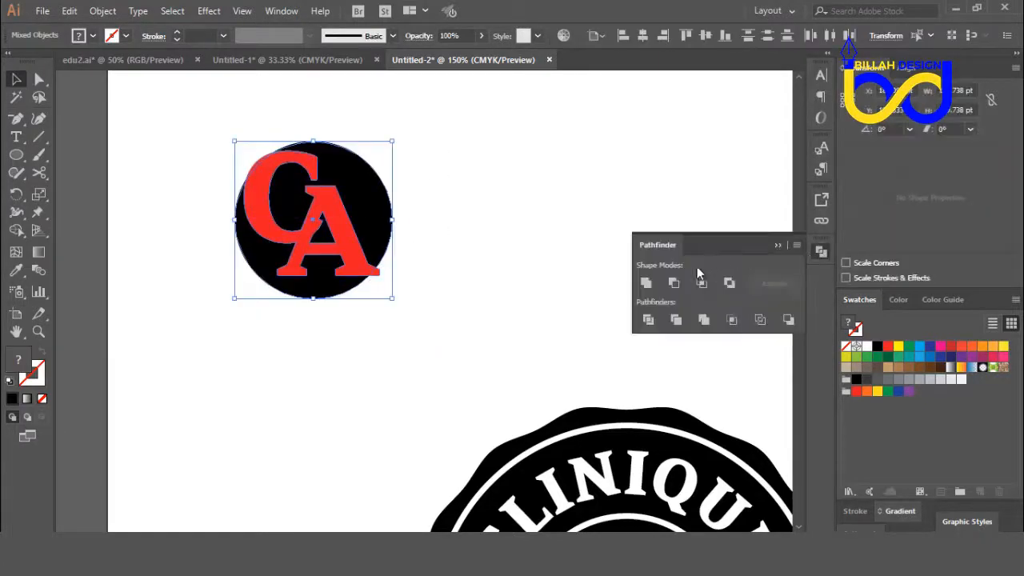
left_click(673, 282)
left_click(820, 251)
left_click(626, 247)
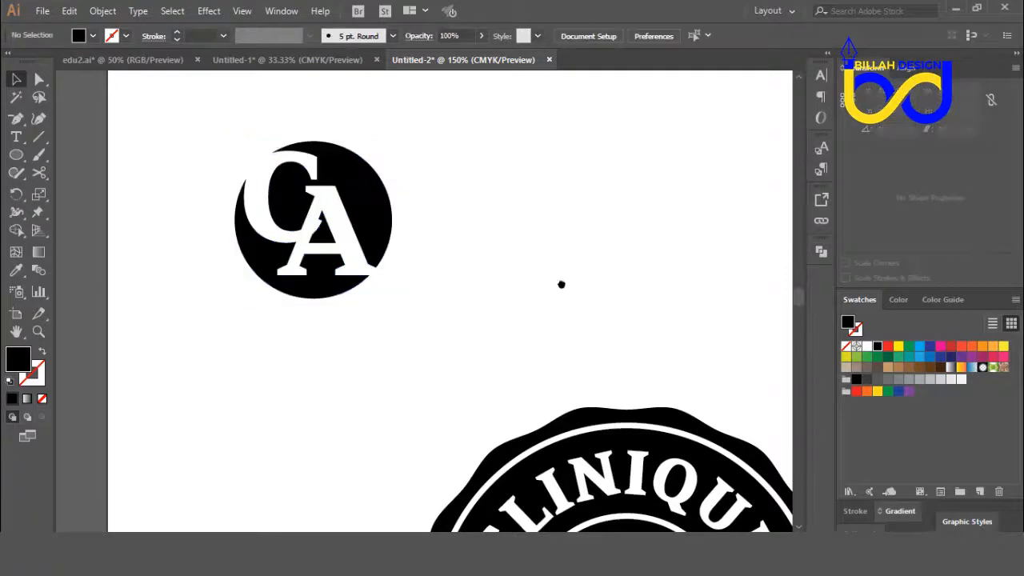
Step: Move the circle with the CA cutout into the centre of the badge's inner ring
scroll(560, 283, "down", 3)
key("ctrl+minus")
key("ctrl+minus")
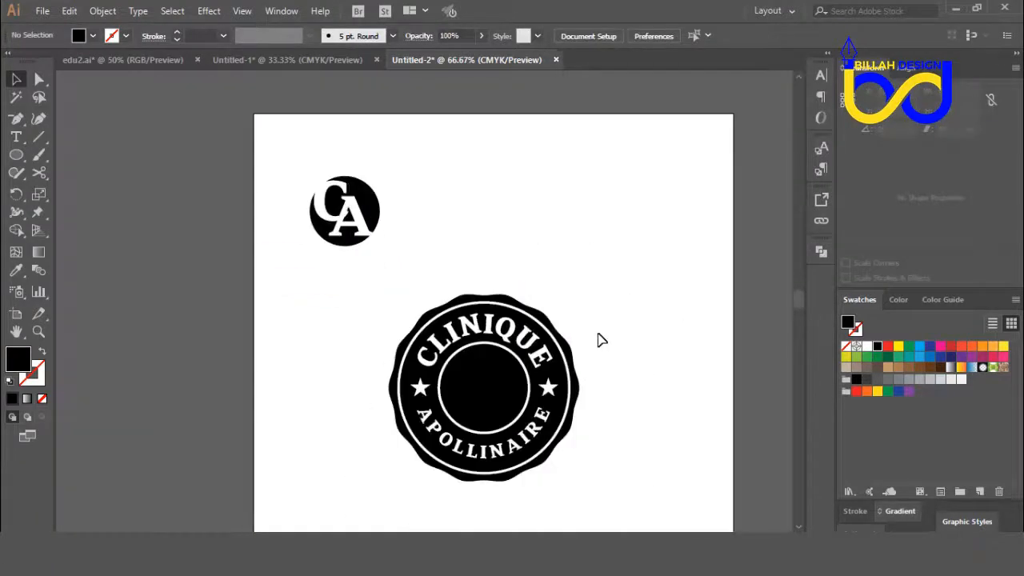
left_click_drag(376, 193, 516, 372)
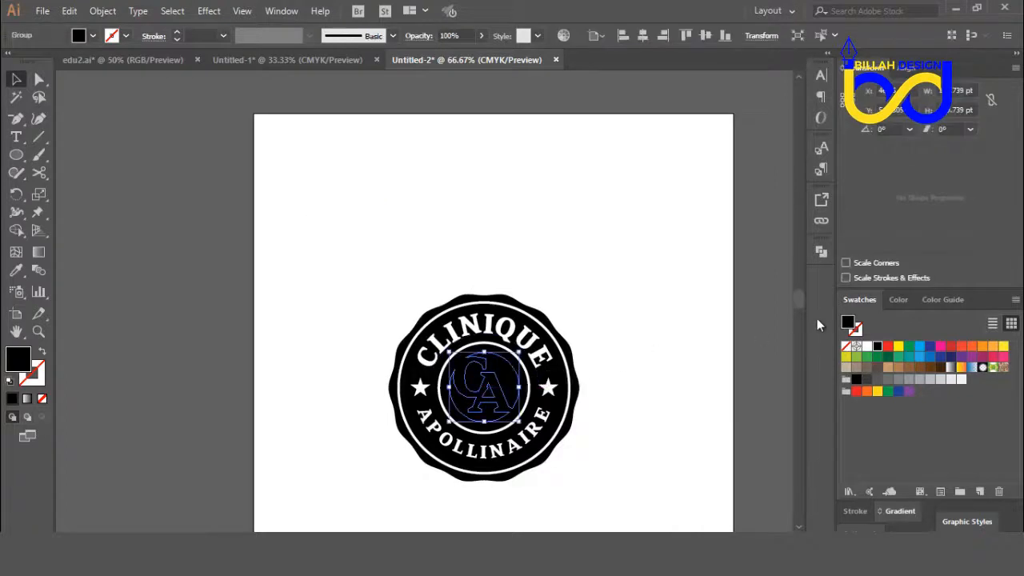
Step: Fill the CA cutout circle with white, bring it to the front of the badge, and deselect it
left_click(867, 346)
right_click(578, 252)
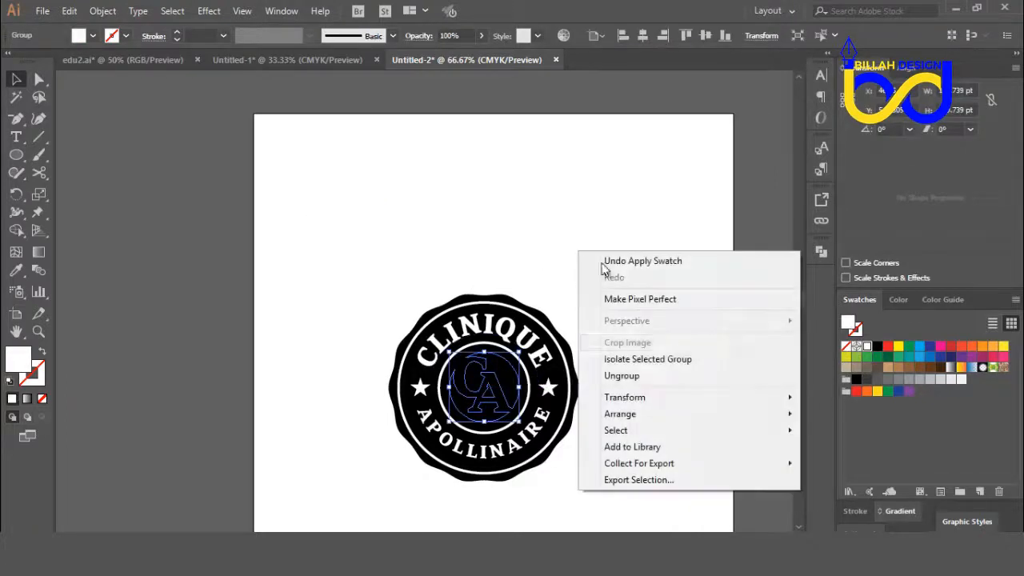
mouse_move(642, 415)
left_click(824, 414)
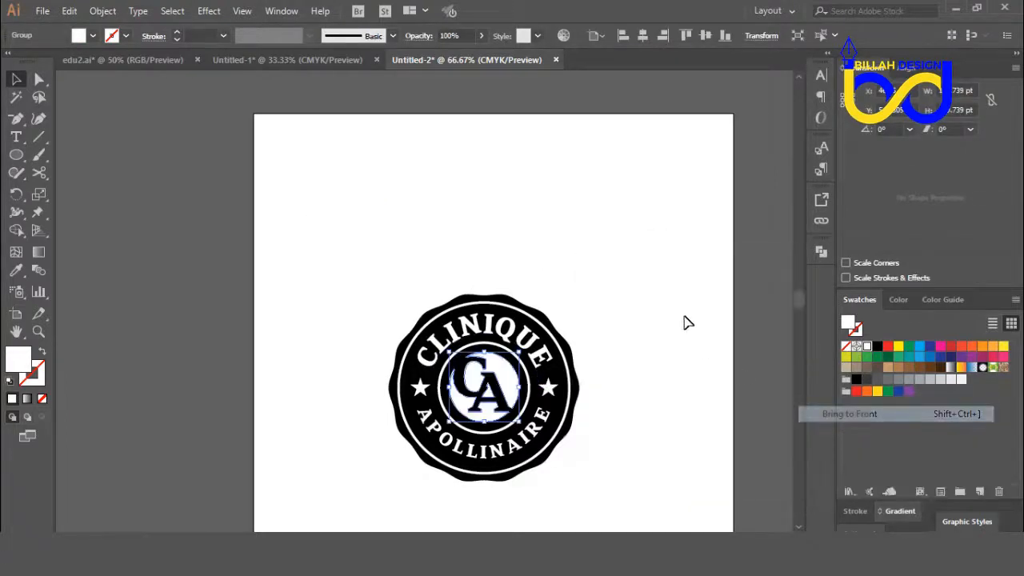
left_click(626, 425)
Step: Move the white CA emblem outside the badge, and group the badge's wavy outline, rings, curved text and stars
left_click_drag(626, 425, 624, 331)
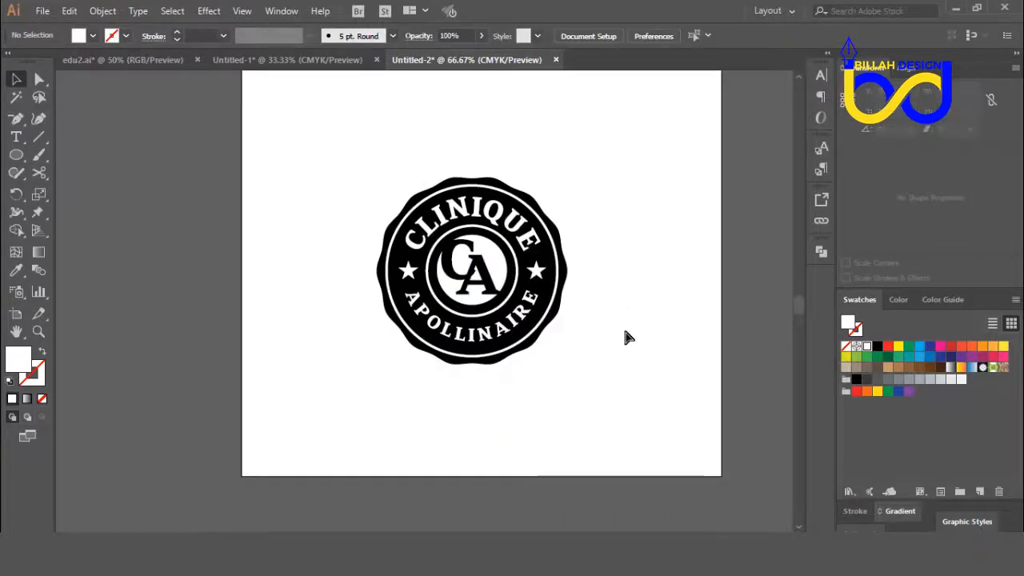
key("ctrl+plus")
left_click_drag(685, 355, 619, 382)
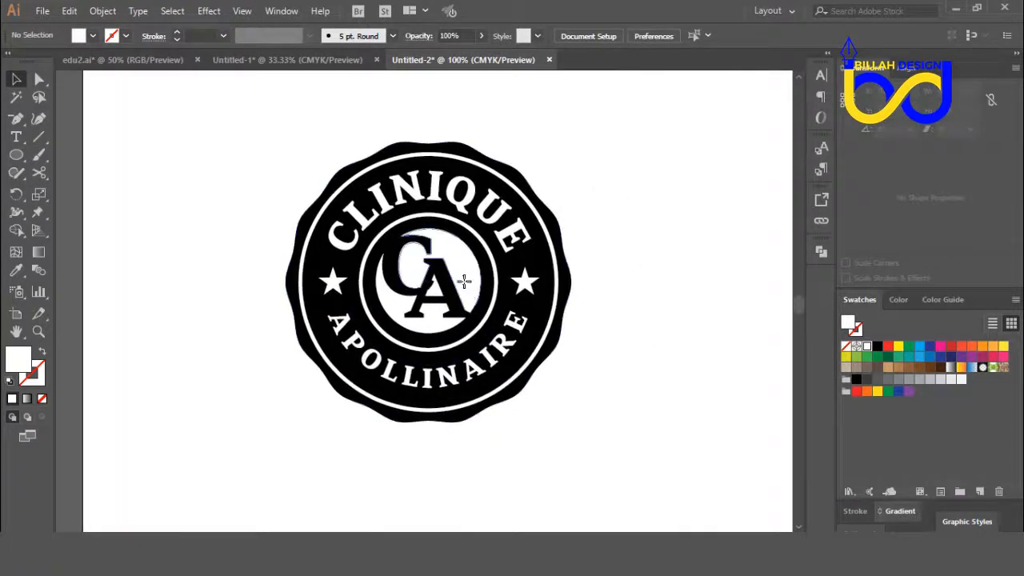
left_click_drag(468, 292, 681, 254)
left_click_drag(242, 156, 562, 441)
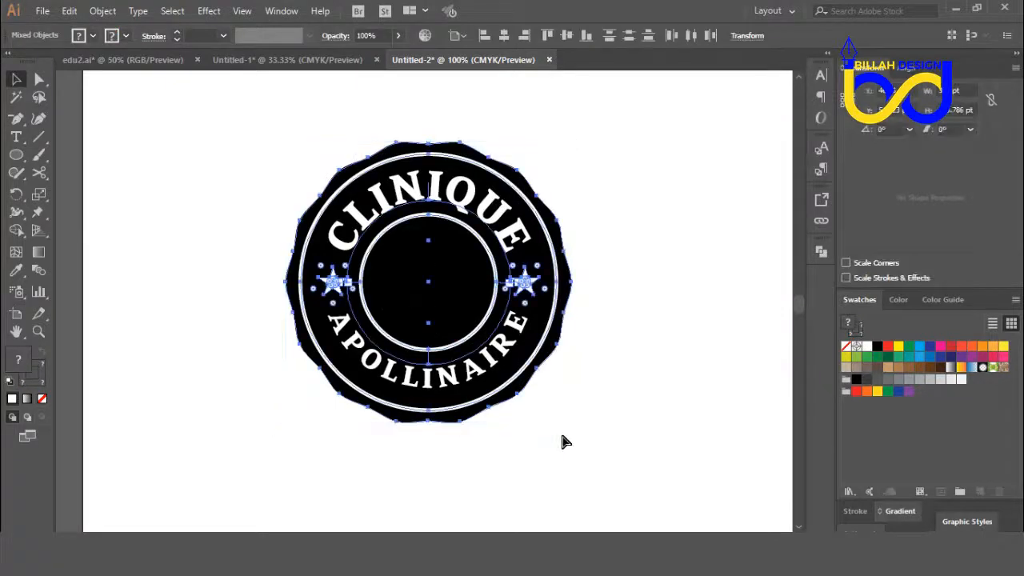
left_click(576, 439)
Step: Centre the CA emblem and the grouped badge on each other horizontally and vertically, and deselect them
left_click(452, 360)
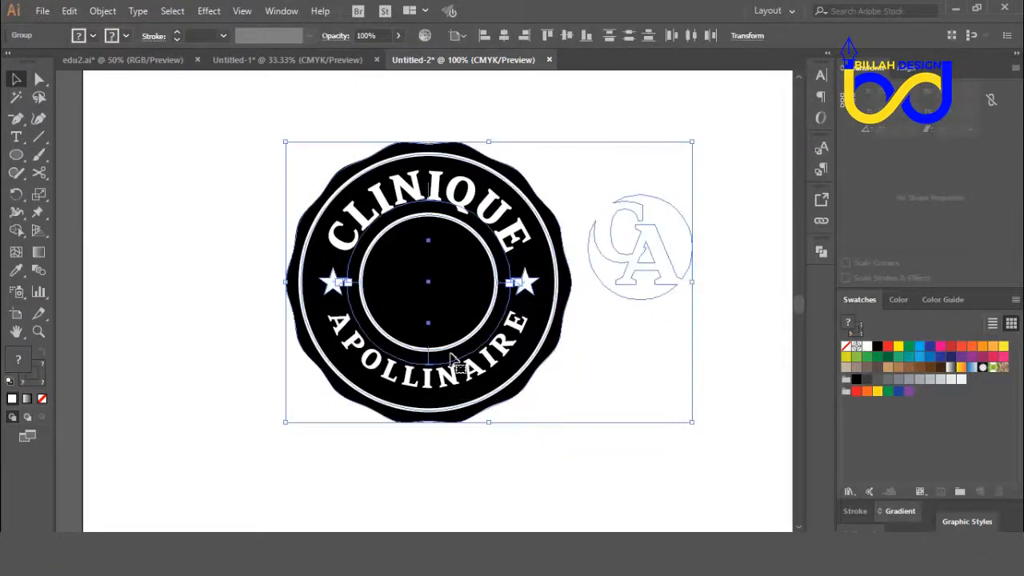
left_click(505, 36)
left_click(661, 326)
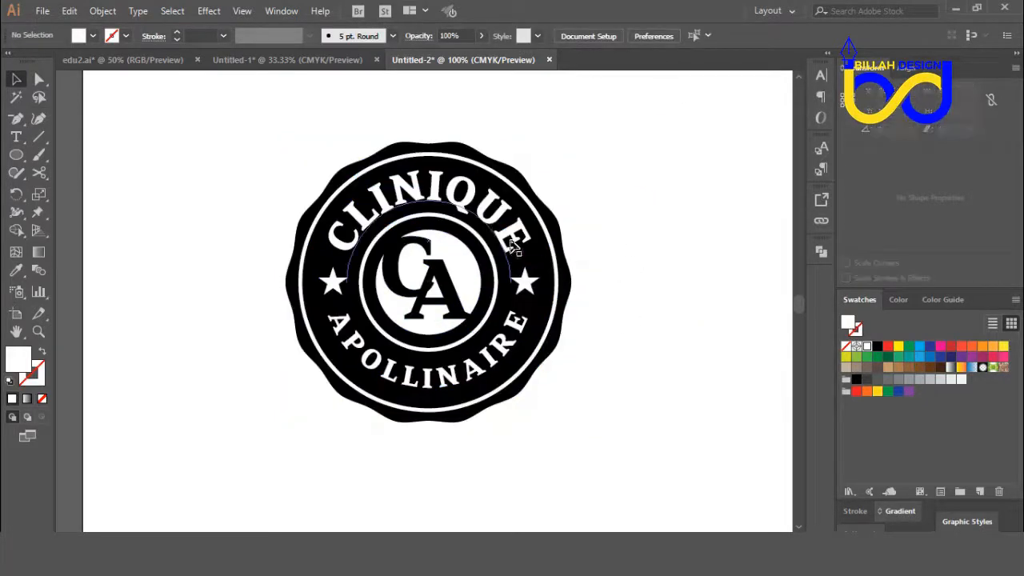
Step: Place a copy of the complete badge across the artboard's upper-left edge, and delete that copy
left_click(496, 222)
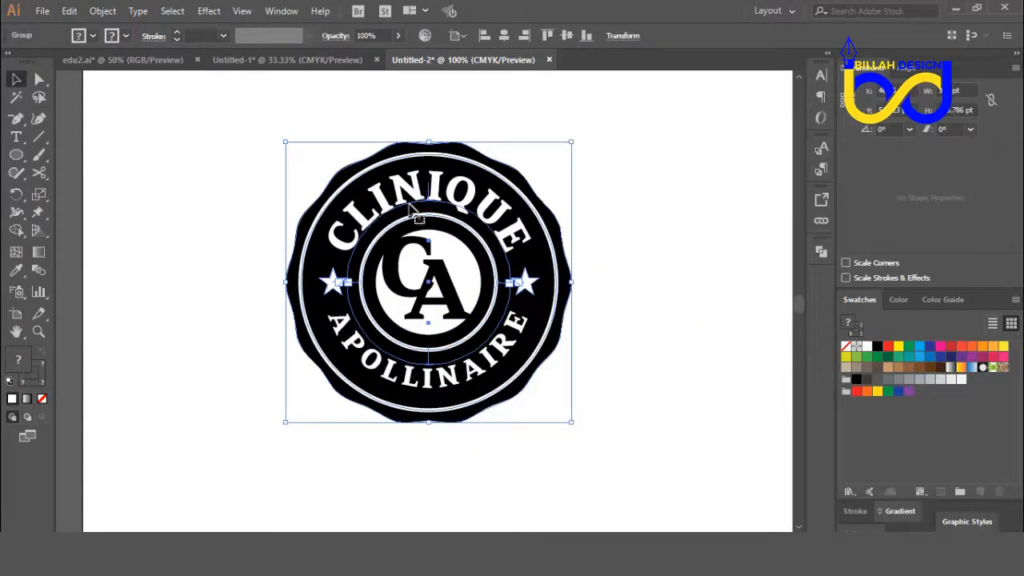
key("ctrl+minus")
key("ctrl+minus")
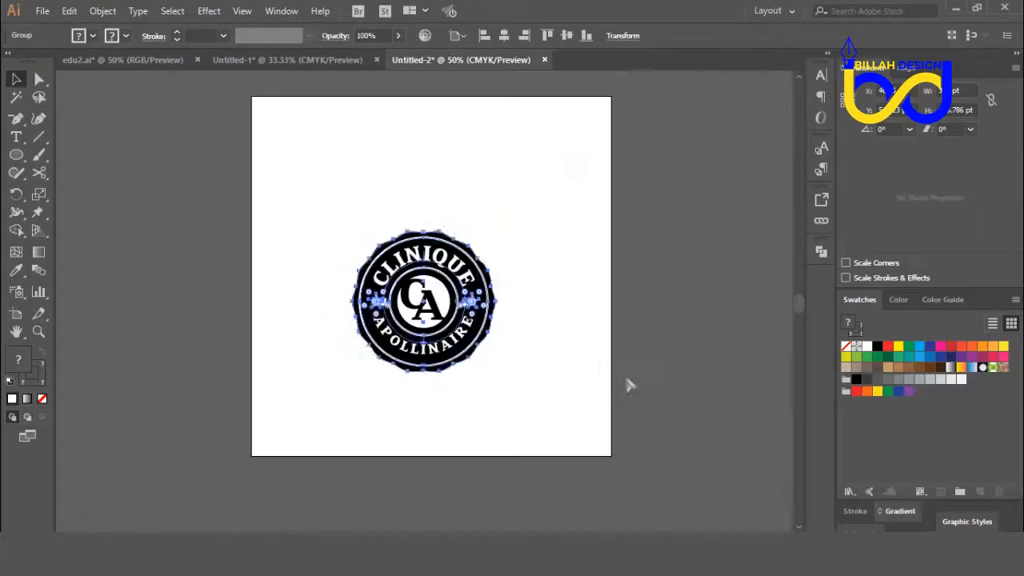
left_click(578, 372)
left_click_drag(552, 221, 343, 373)
left_click_drag(434, 324, 238, 255)
left_click(365, 427)
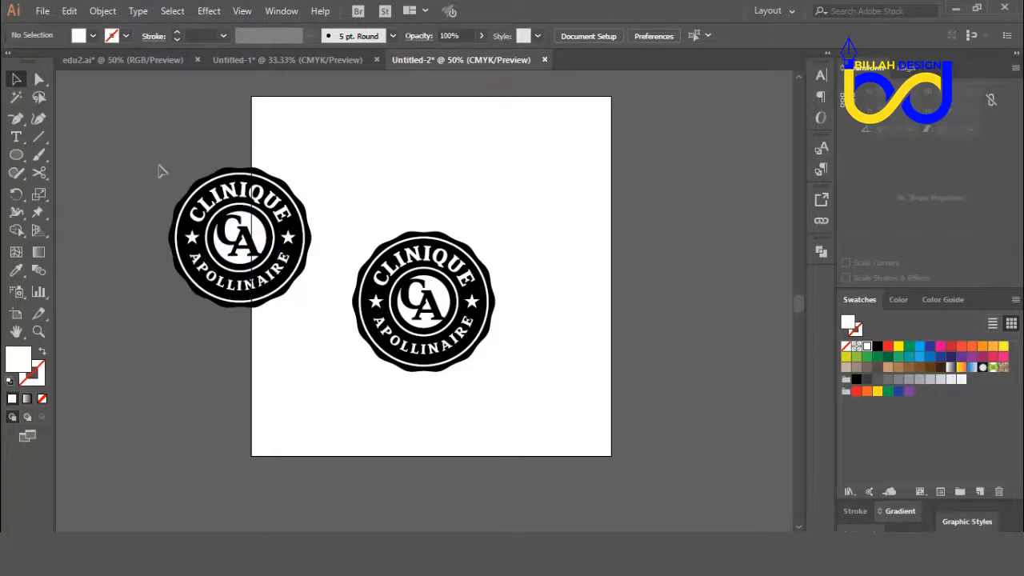
left_click_drag(160, 168, 286, 322)
key("Delete")
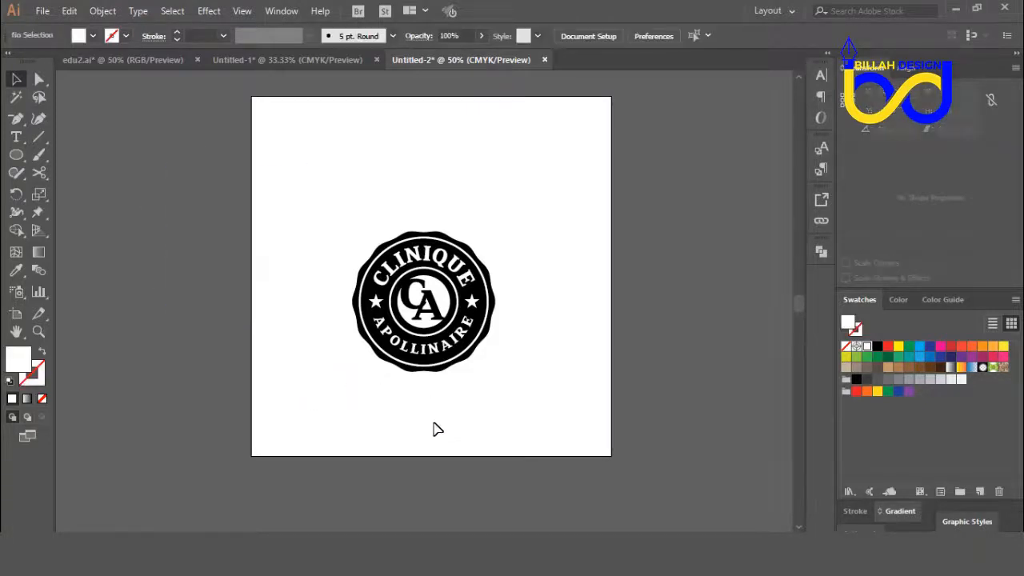
Step: Select the whole badge together with its CA emblem to check the centring, and deselect everything
key("ctrl+plus")
left_click_drag(565, 427, 556, 388)
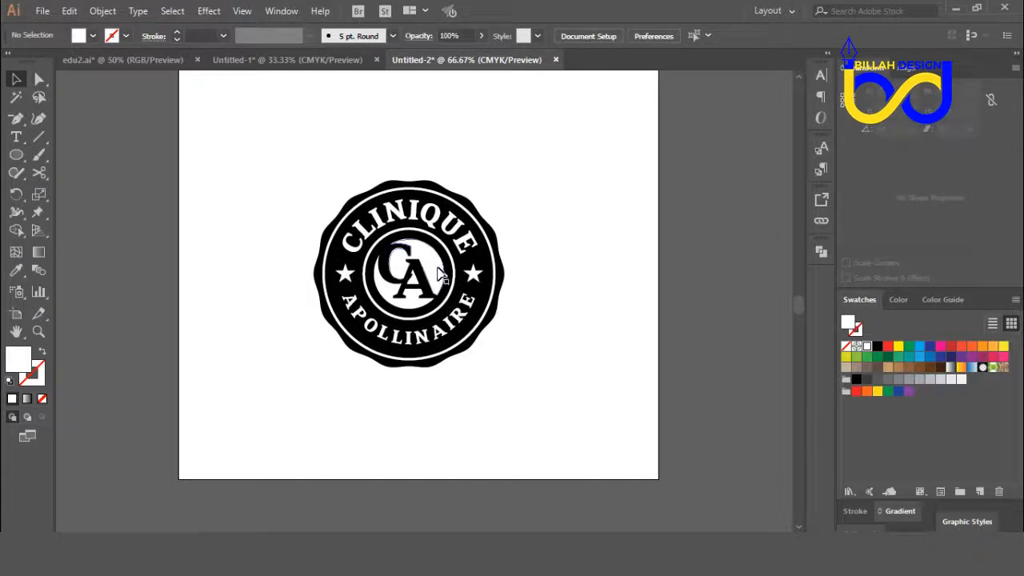
left_click_drag(560, 174, 345, 406)
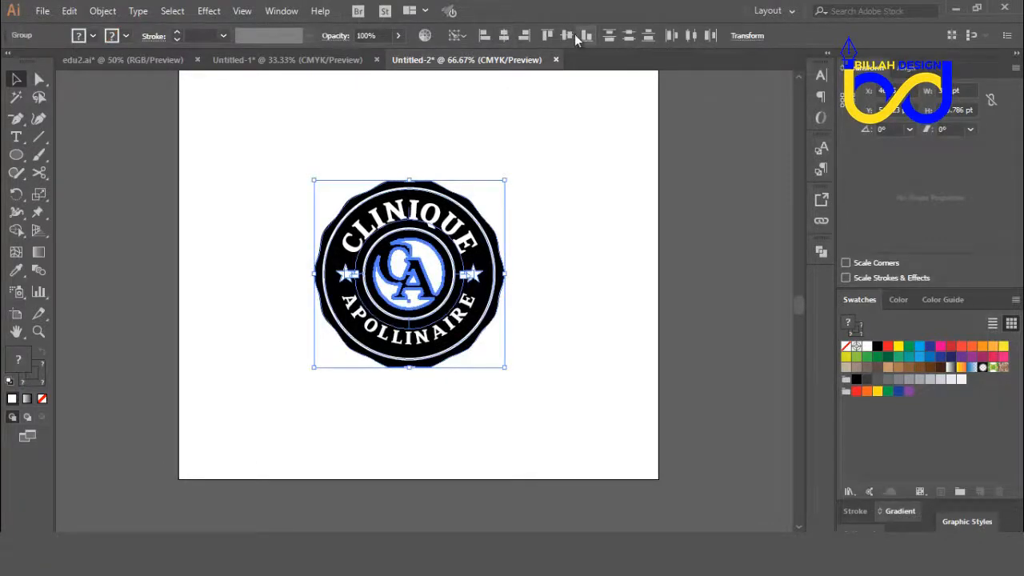
left_click(573, 335)
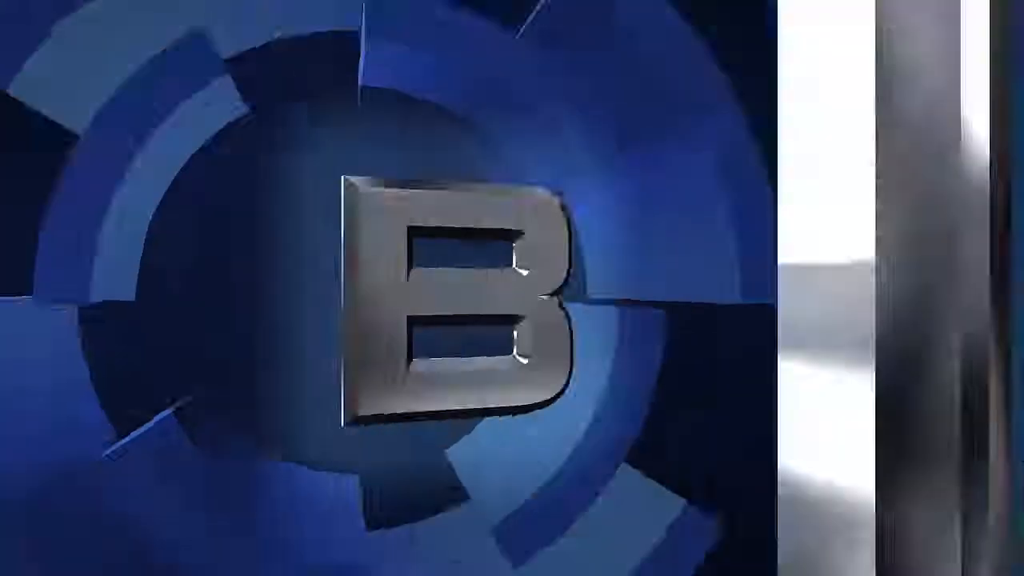